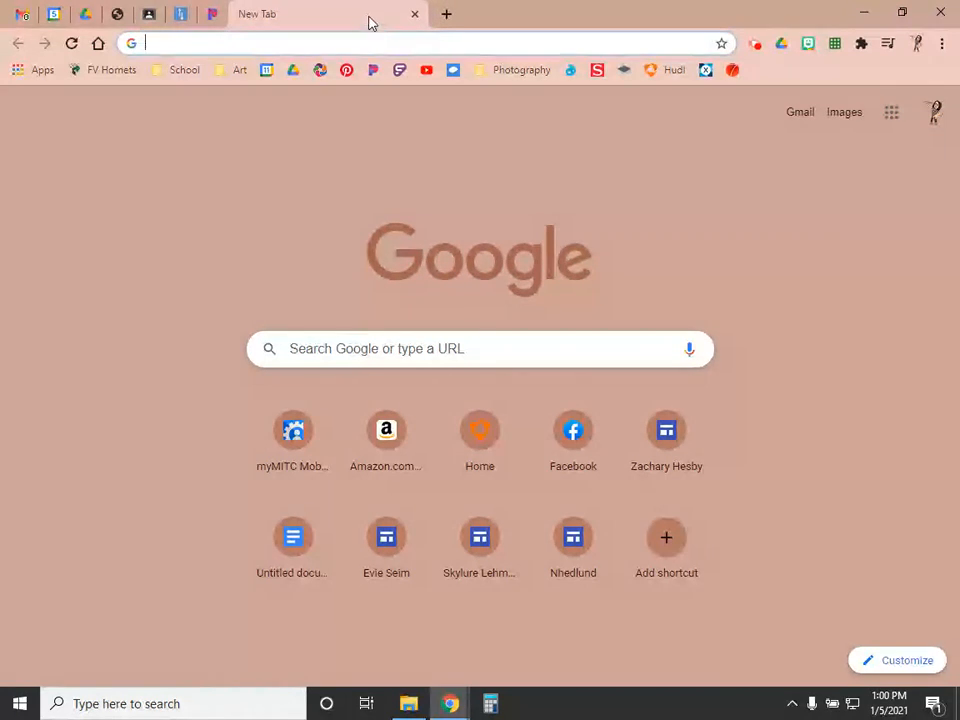
Open Google Drive from the new browser tab and create a new blank Google Drawing
left_click(891, 114)
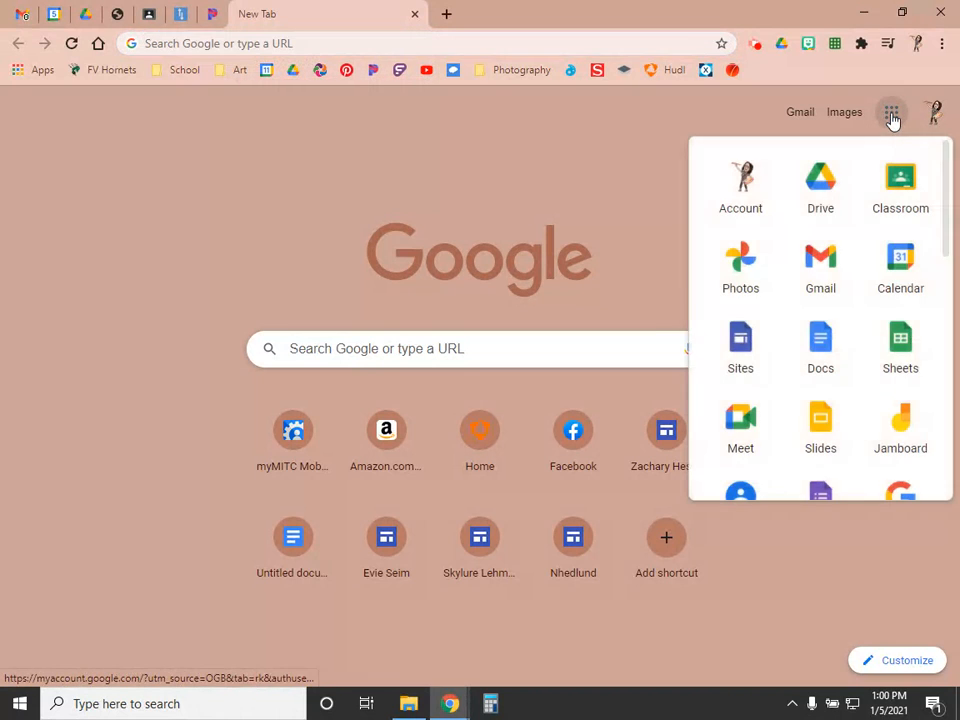
left_click(821, 182)
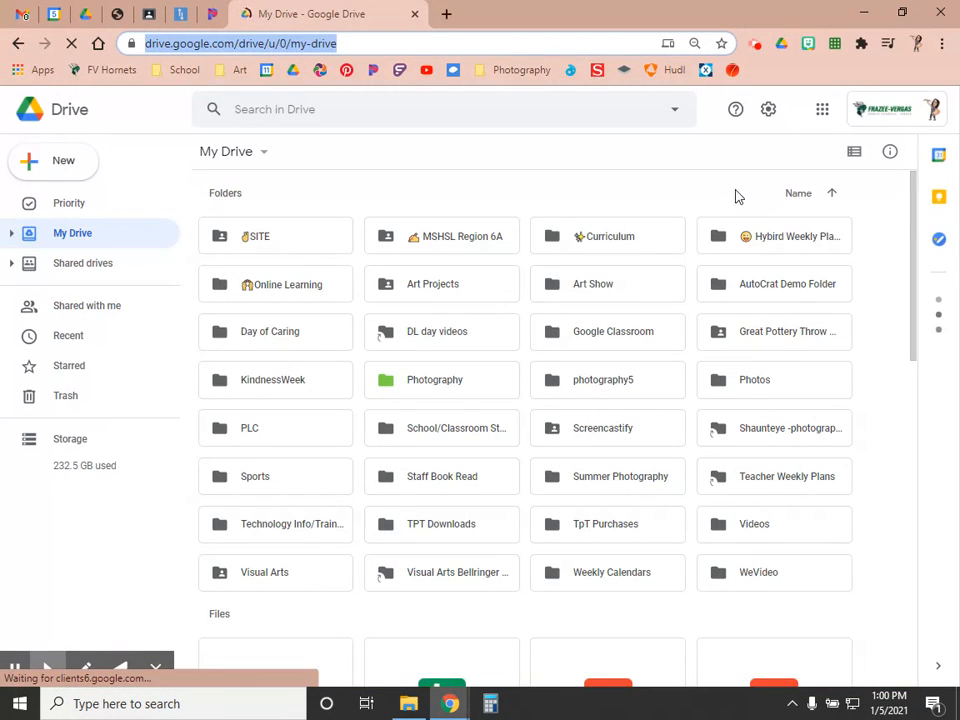
left_click(33, 168)
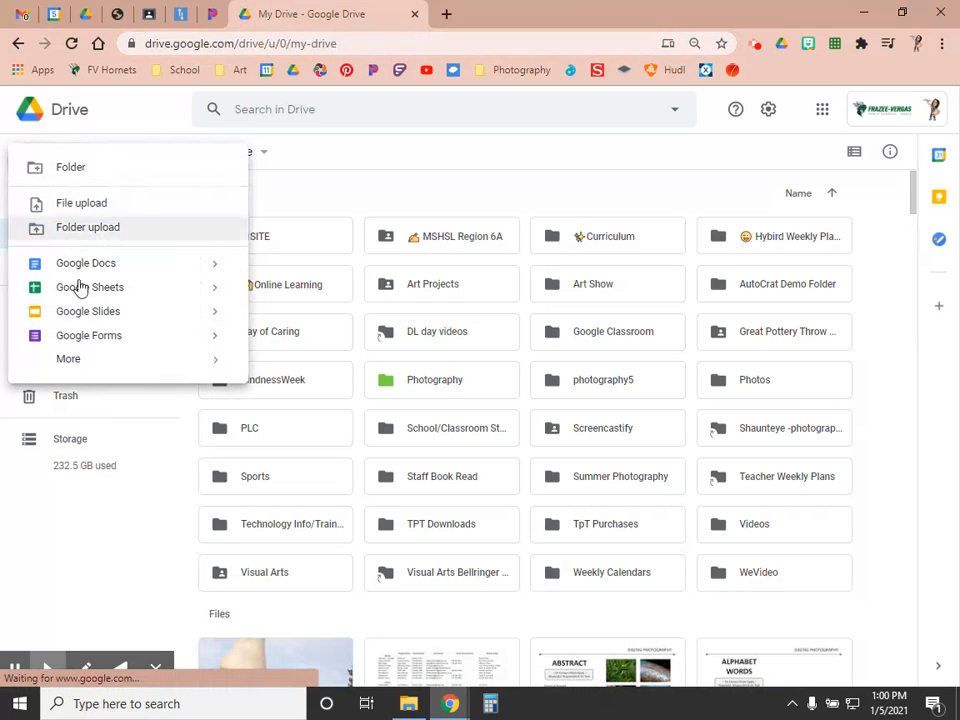
mouse_move(120, 372)
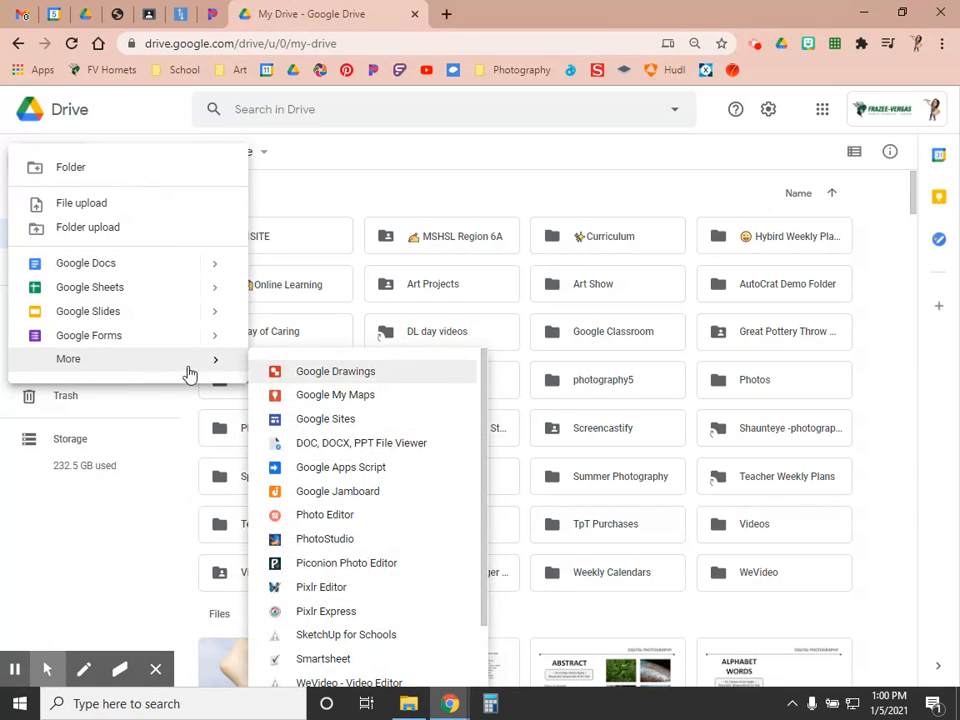
left_click(318, 378)
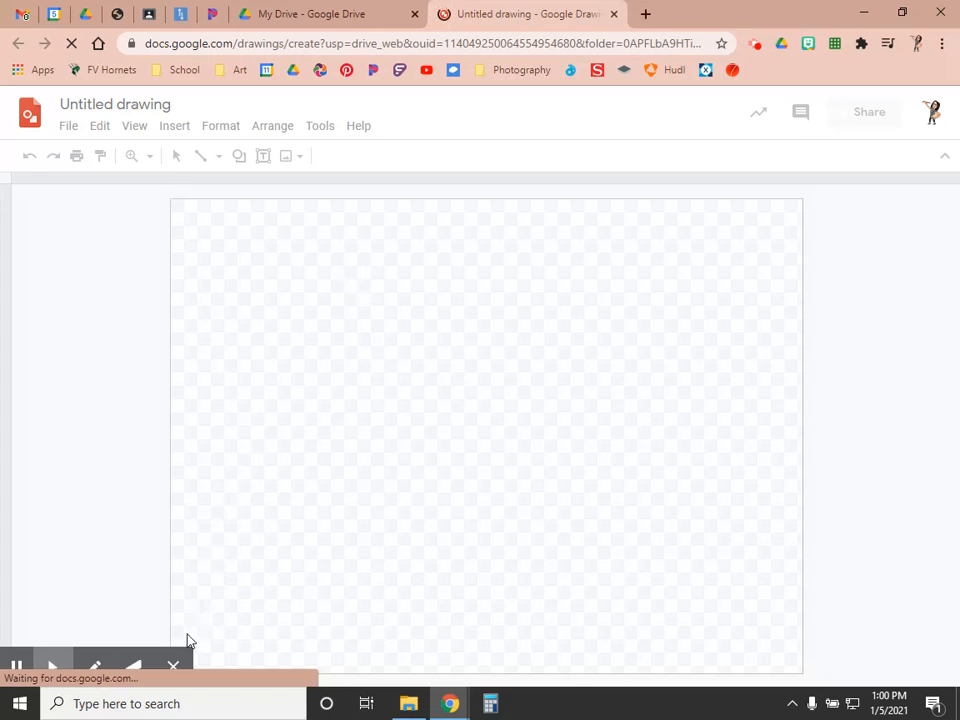
left_click(175, 666)
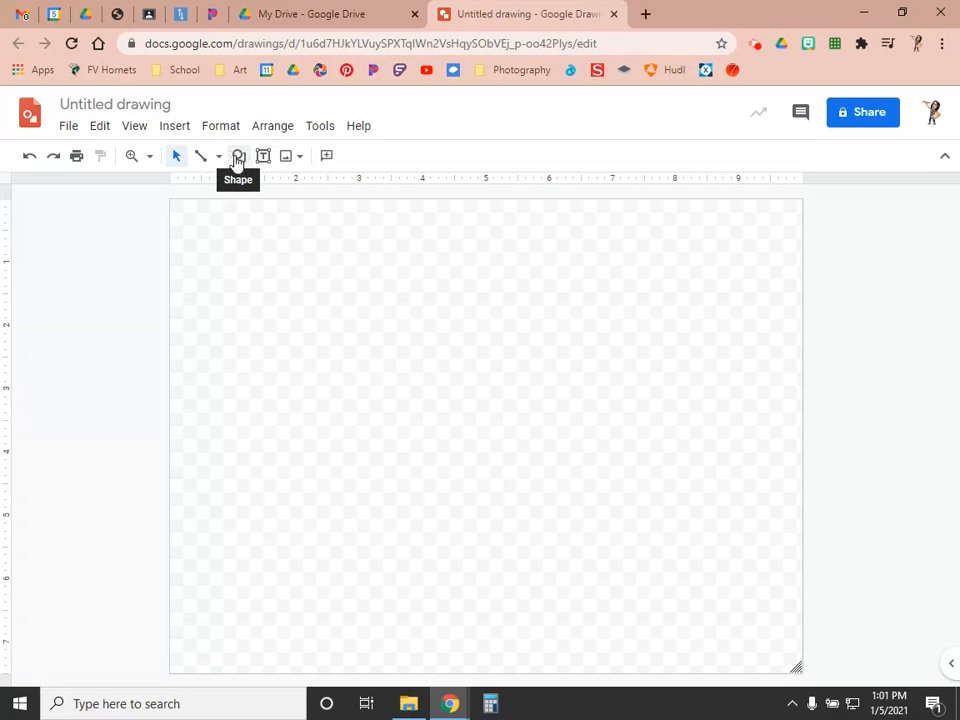
left_click(175, 127)
mouse_move(268, 219)
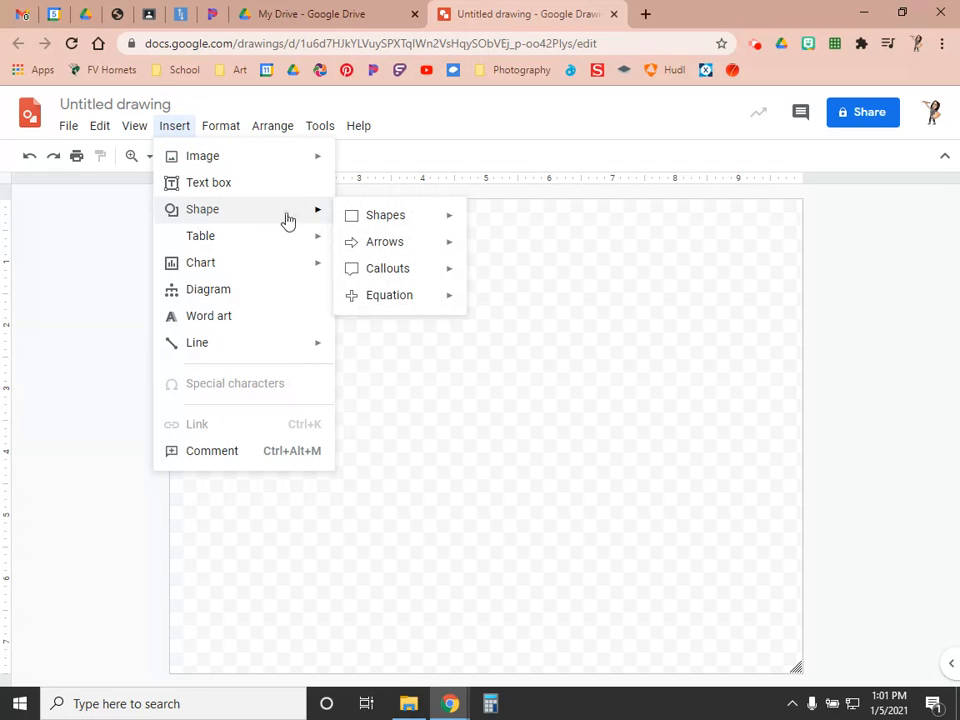
mouse_move(381, 226)
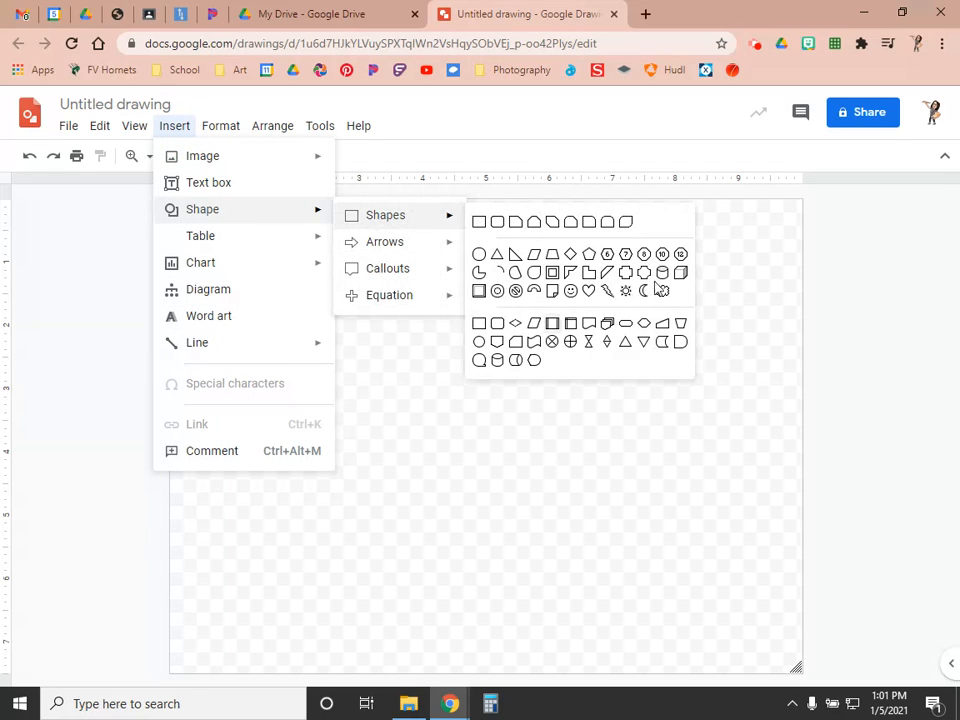
left_click(396, 387)
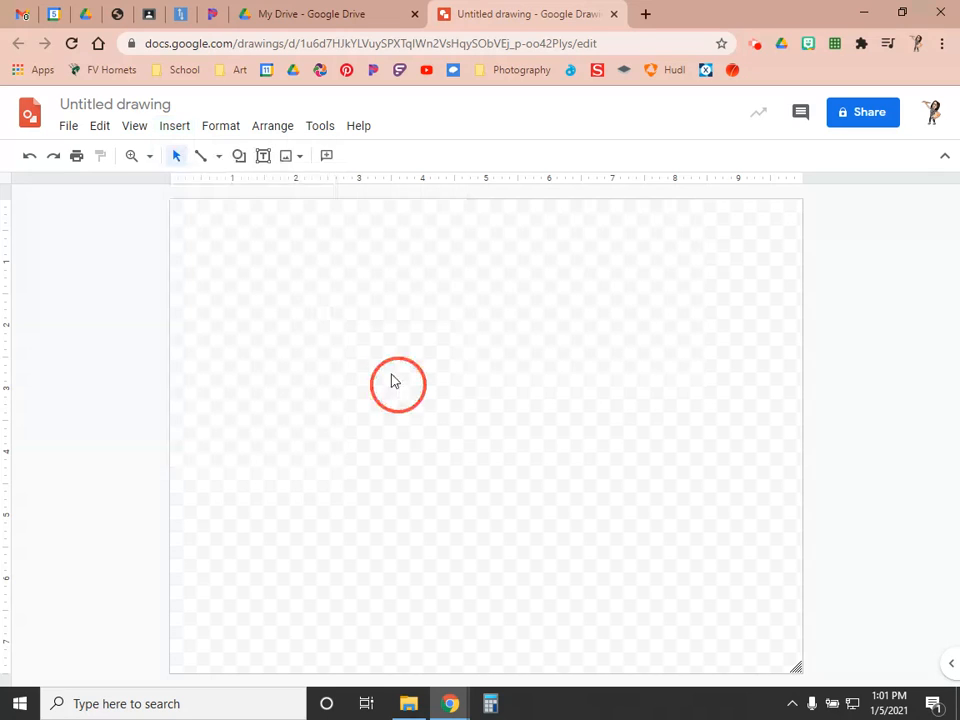
Draw an oval about 3 in wide and 3.25 in tall in the canvas's lower middle and fill it with solid black
left_click(241, 158)
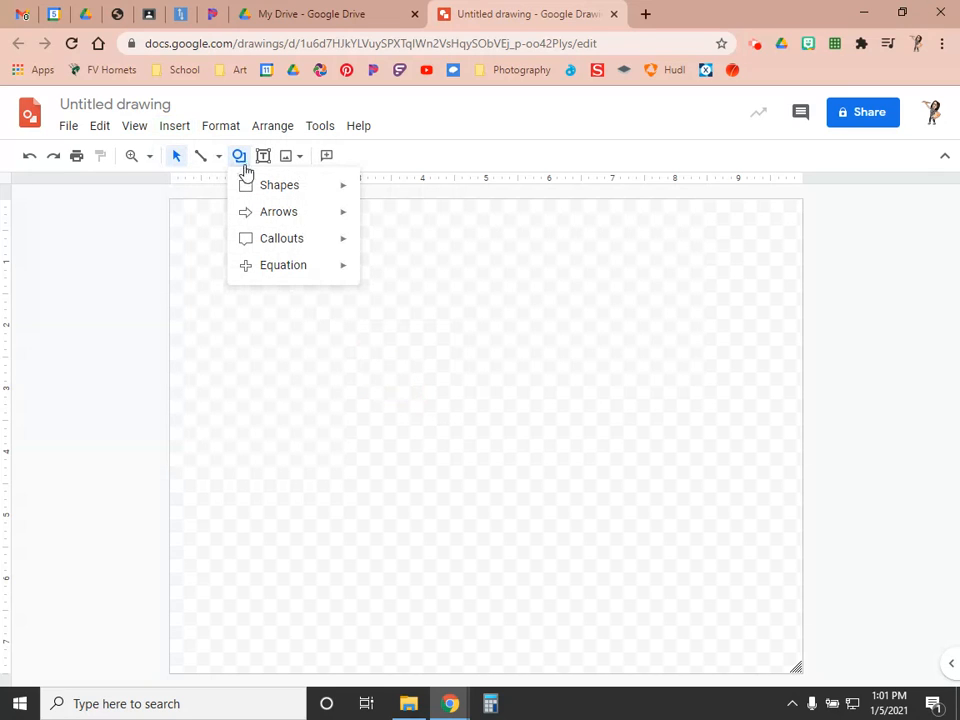
mouse_move(262, 195)
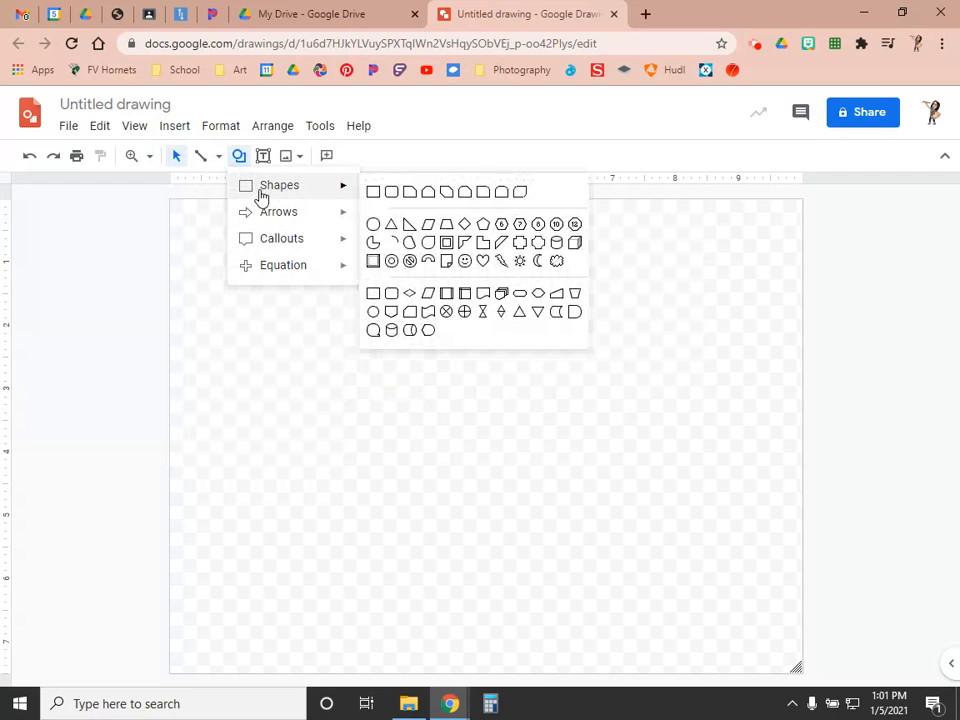
left_click(372, 224)
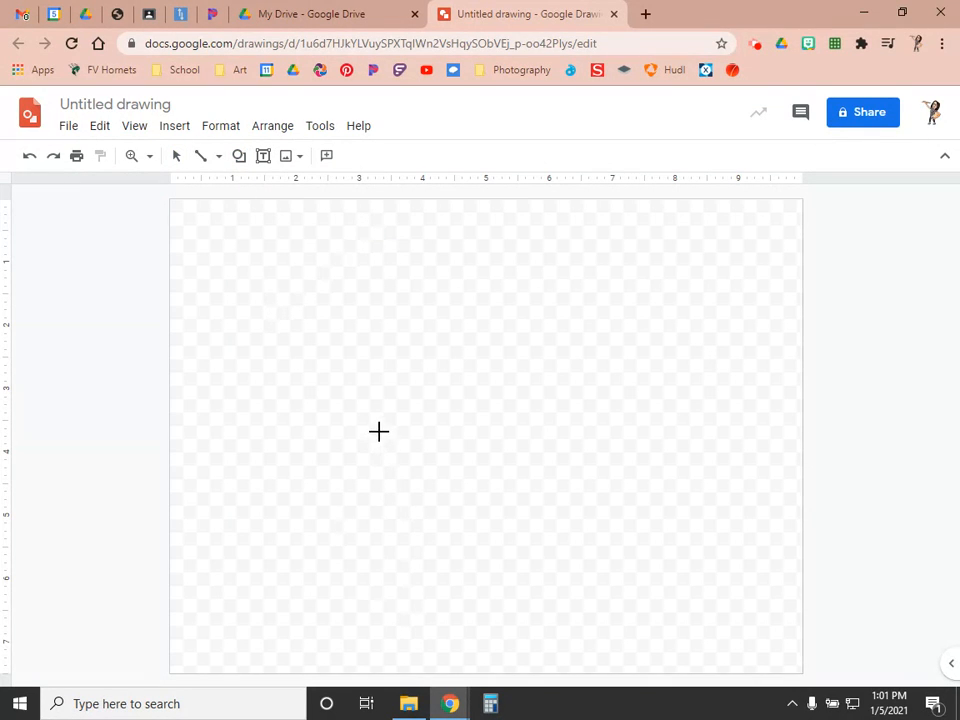
left_click_drag(404, 410, 589, 617)
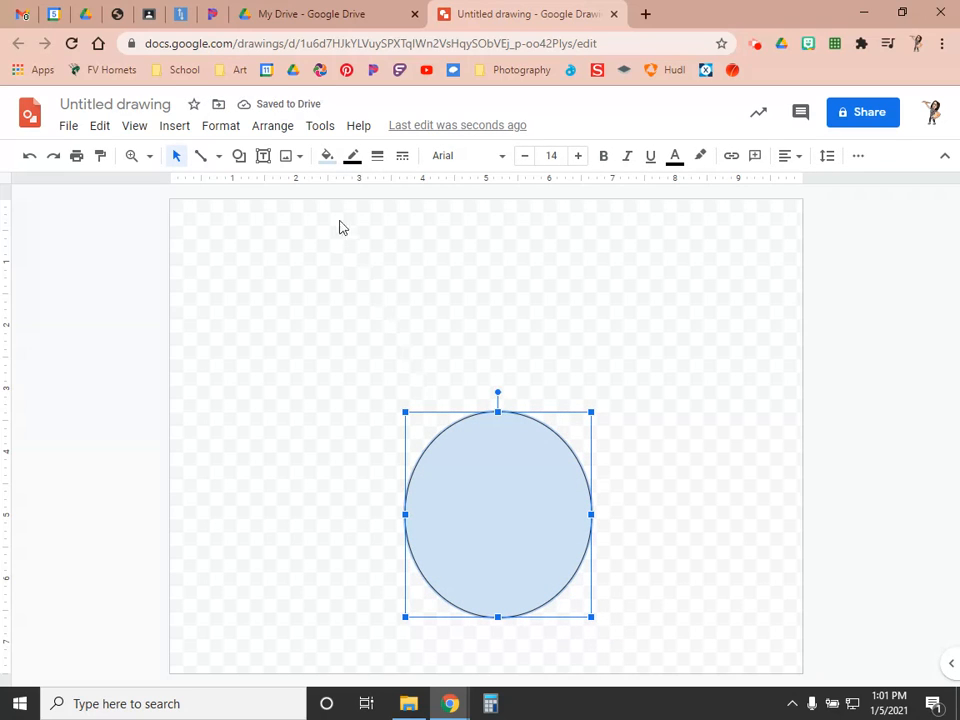
left_click(327, 157)
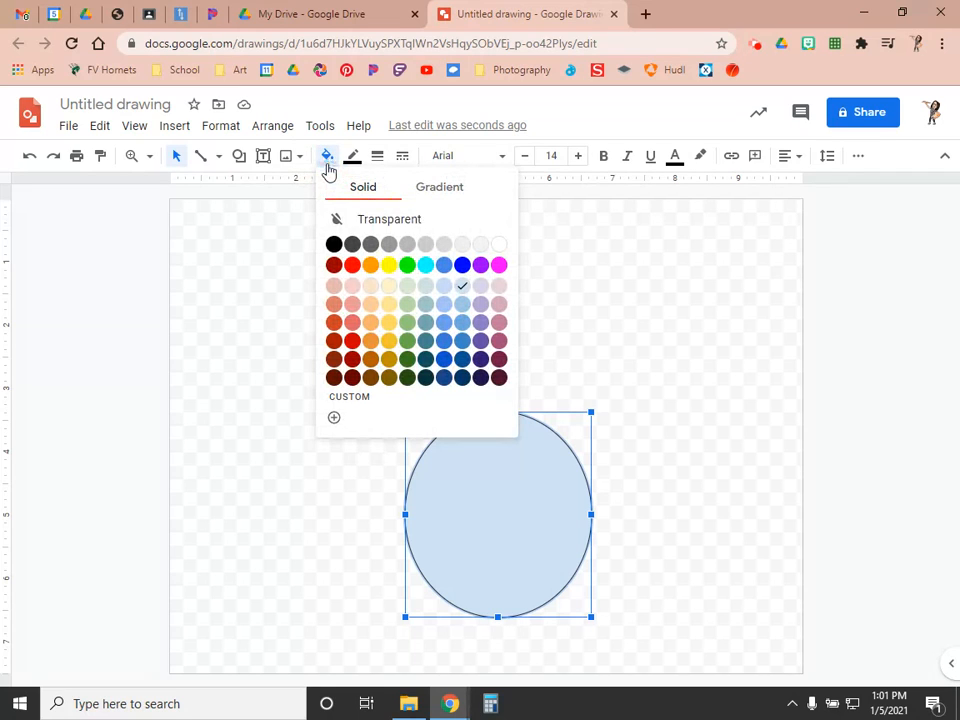
left_click(334, 245)
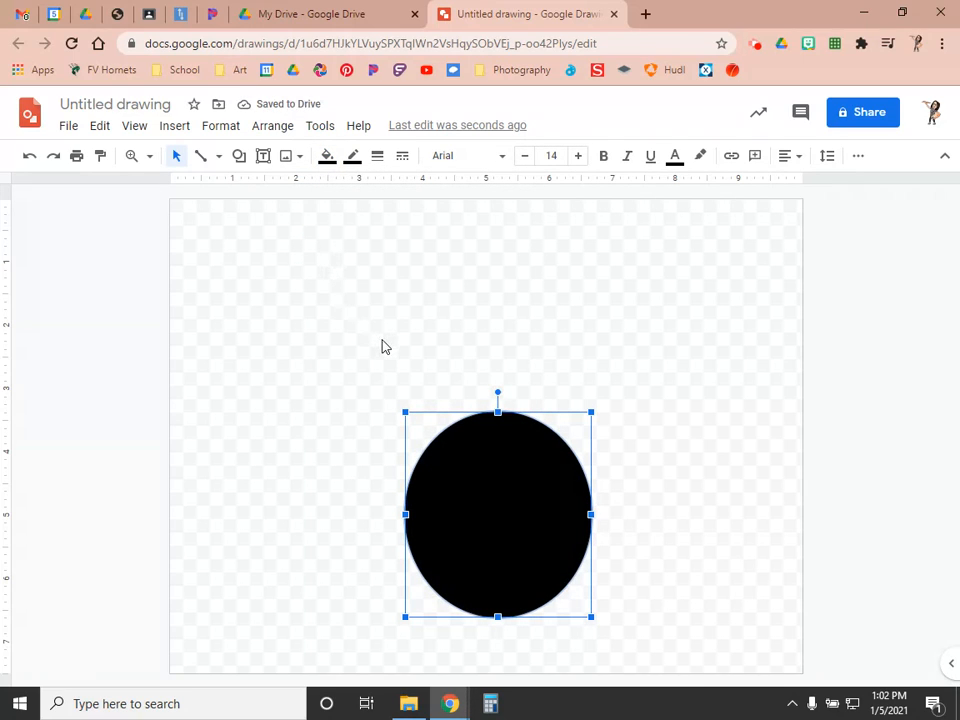
Draw a smaller black oval about 1.7 in wide and 1.8 in tall, centred so it overlaps the top of the large oval
left_click(239, 157)
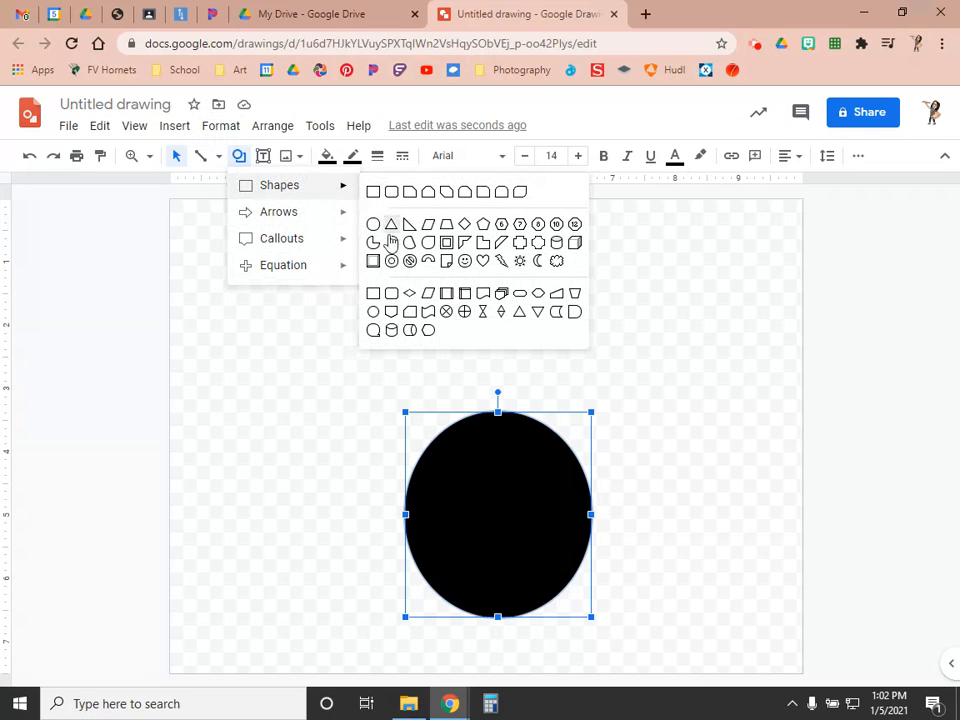
left_click(373, 224)
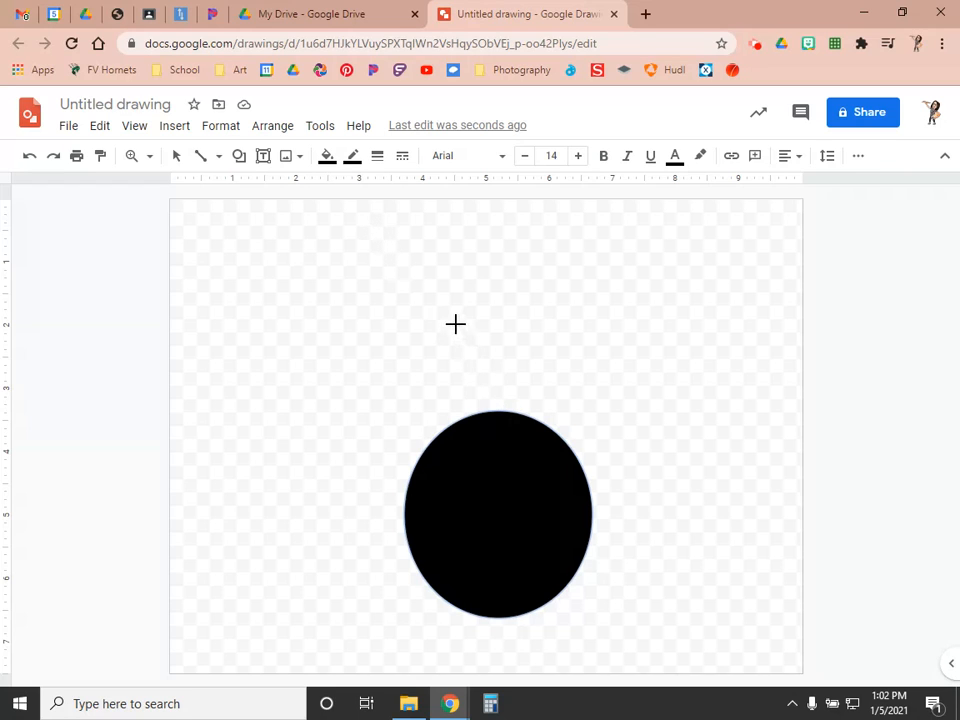
left_click_drag(453, 327, 557, 441)
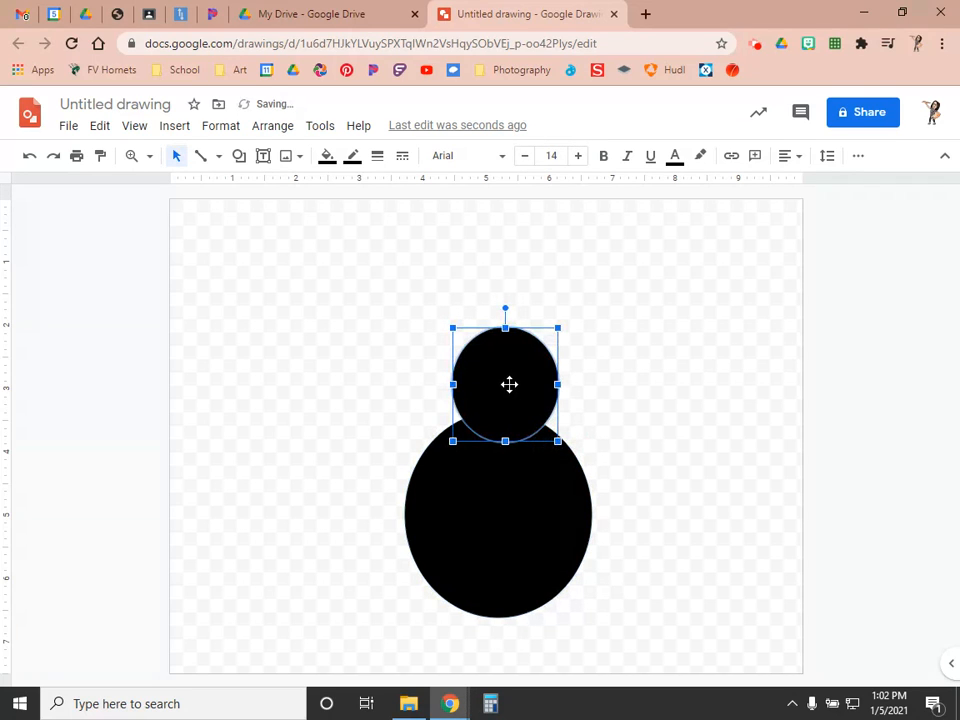
mouse_move(501, 377)
left_mouse_down()
mouse_move(497, 366)
mouse_move(510, 386)
left_mouse_up()
left_click(623, 381)
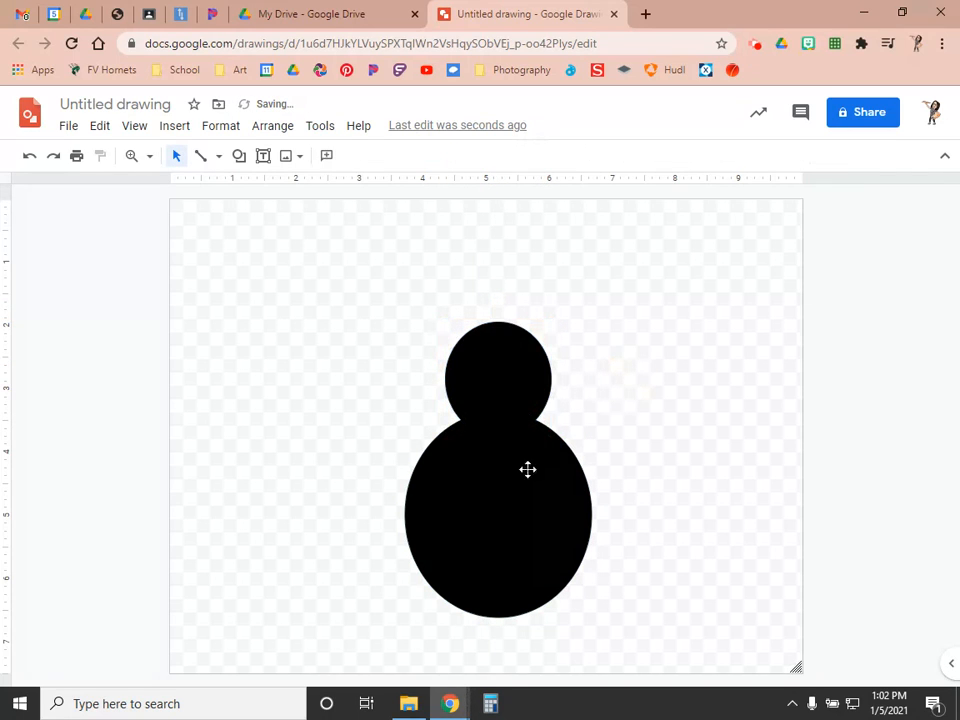
Widen the small upper oval on both sides to about 2.2 in, keeping it centred above the large oval
left_click(452, 381)
left_click_drag(445, 380, 433, 380)
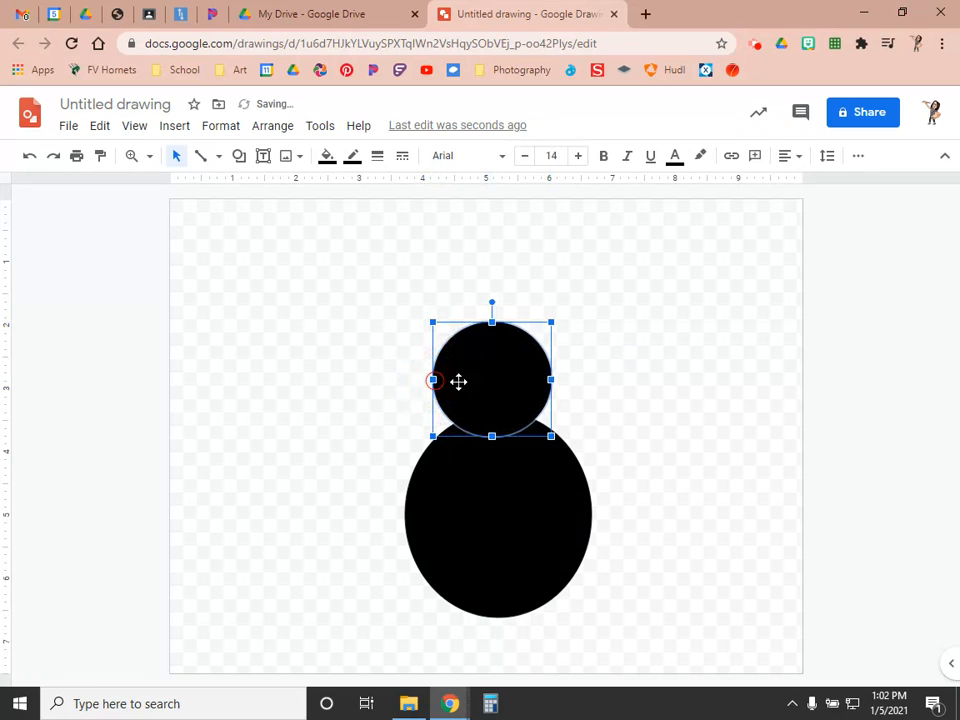
left_click_drag(551, 379, 558, 380)
left_click(647, 378)
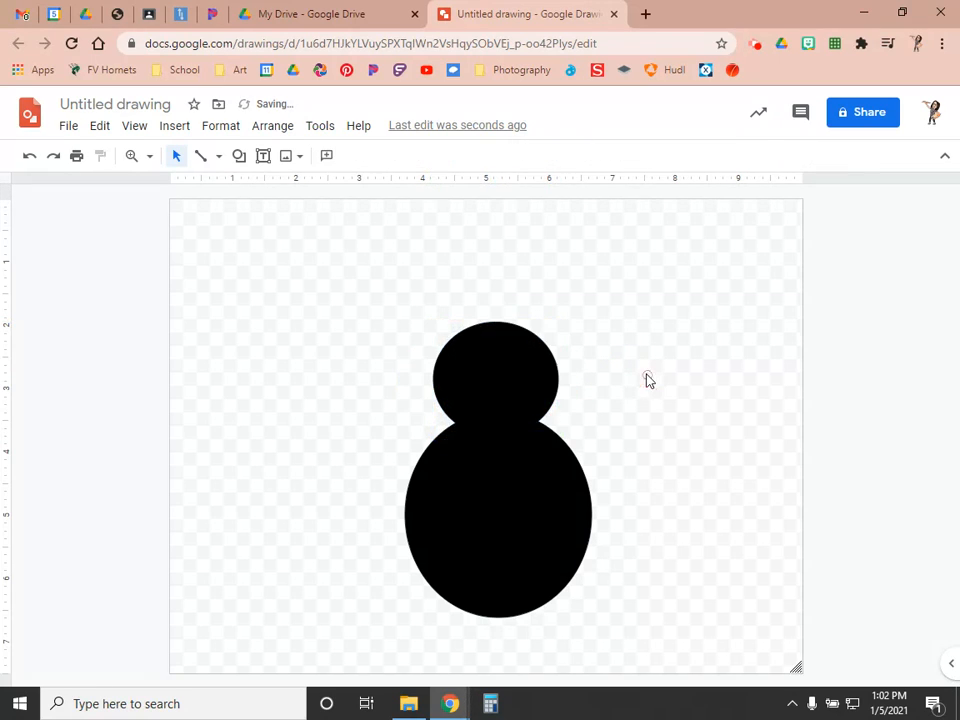
left_click(523, 370)
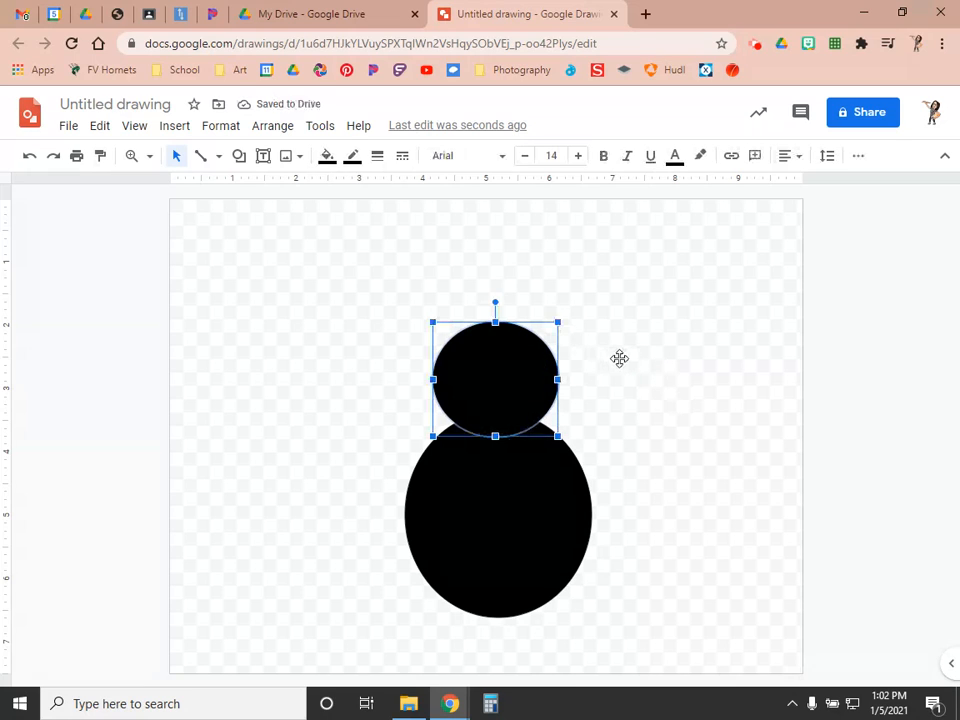
left_click_drag(558, 379, 566, 379)
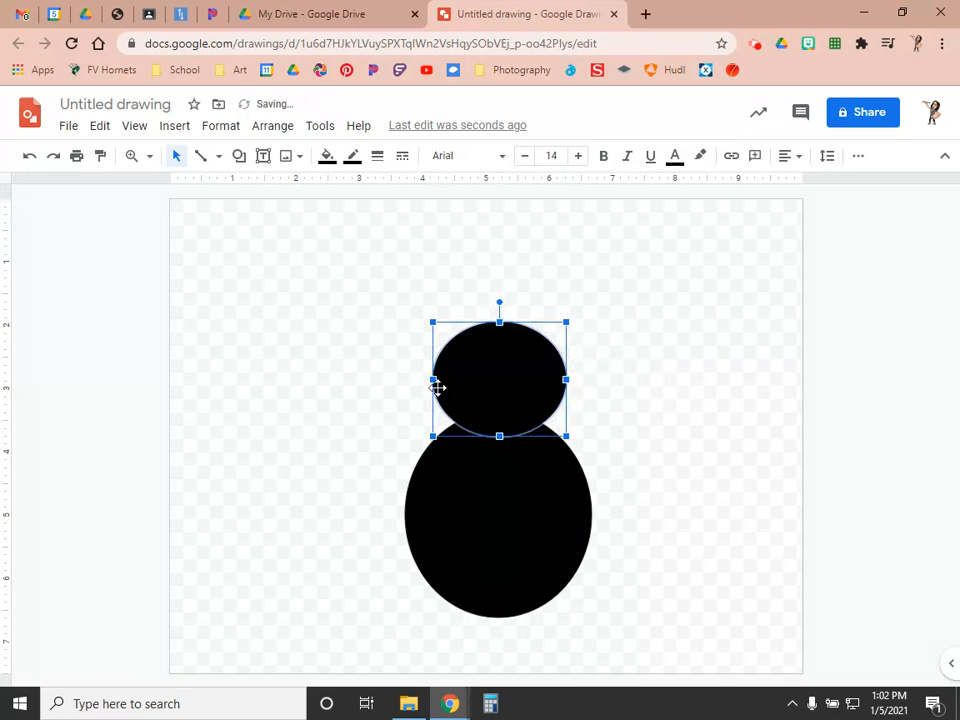
left_click_drag(430, 378, 424, 377)
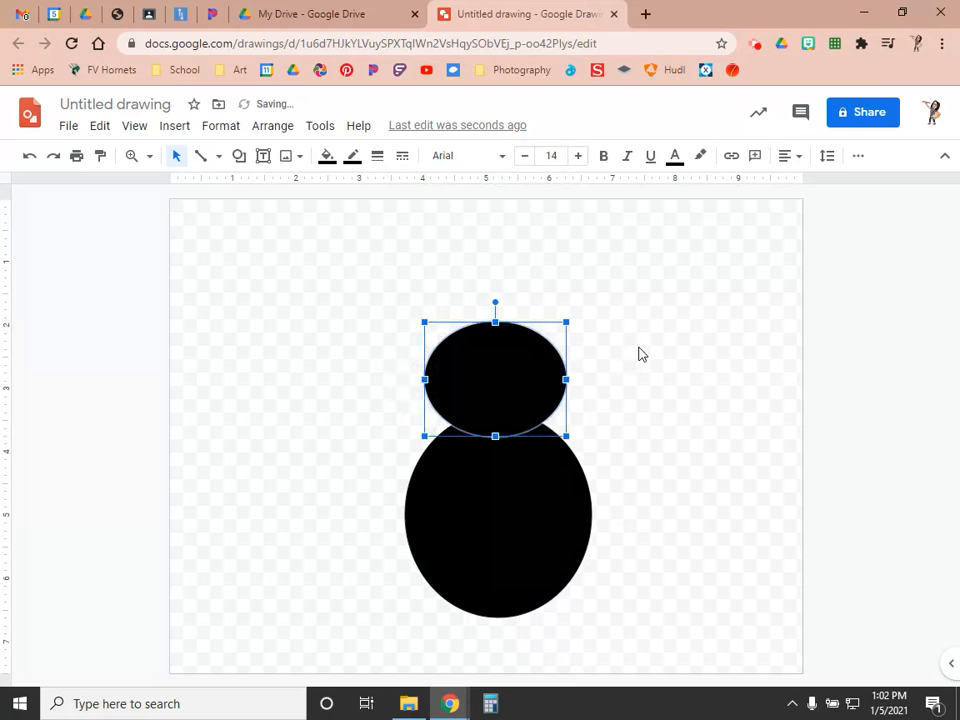
left_click(641, 354)
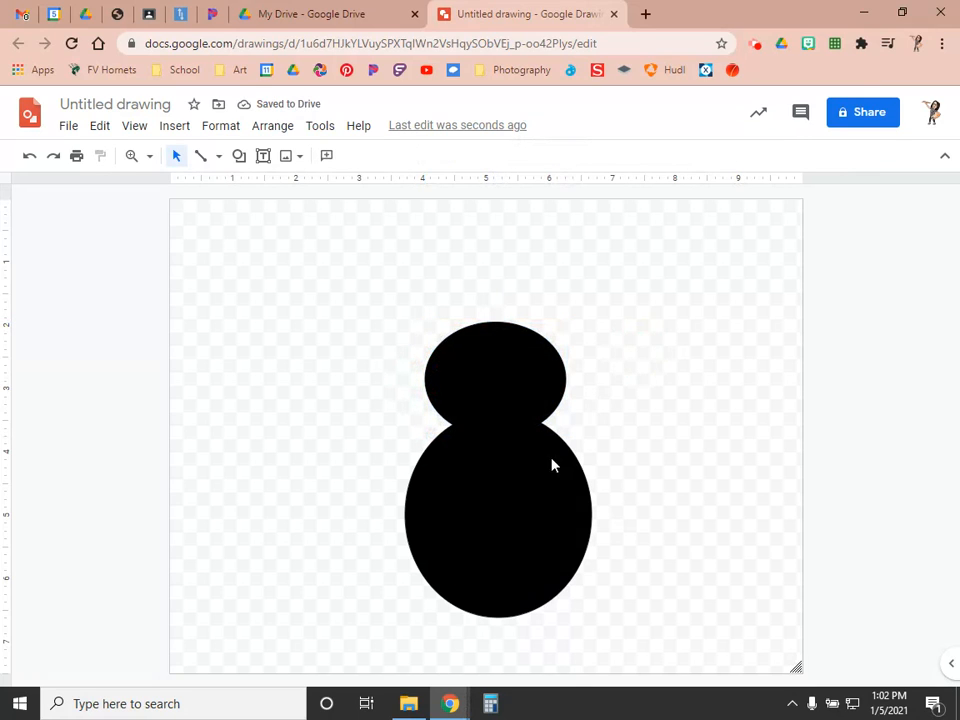
Widen the large lower oval on both sides to about 3.4 in and extend its bottom edge slightly
left_click(497, 506)
left_click_drag(590, 516, 604, 514)
mouse_move(402, 516)
left_mouse_down()
mouse_move(382, 514)
mouse_move(391, 514)
left_mouse_up()
left_click_drag(494, 612, 497, 620)
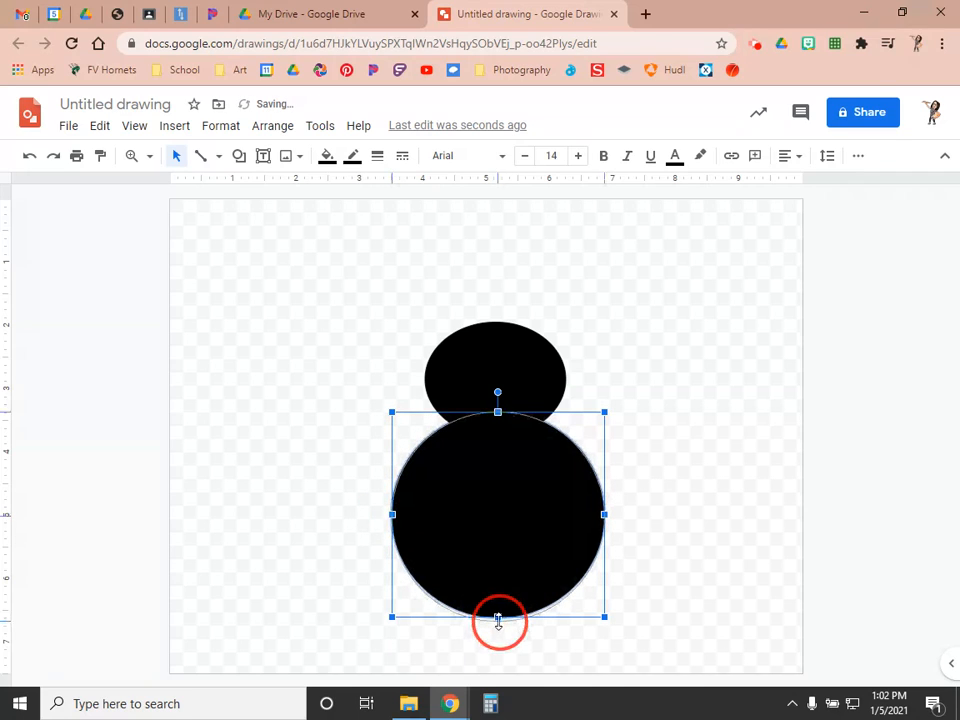
left_click(686, 470)
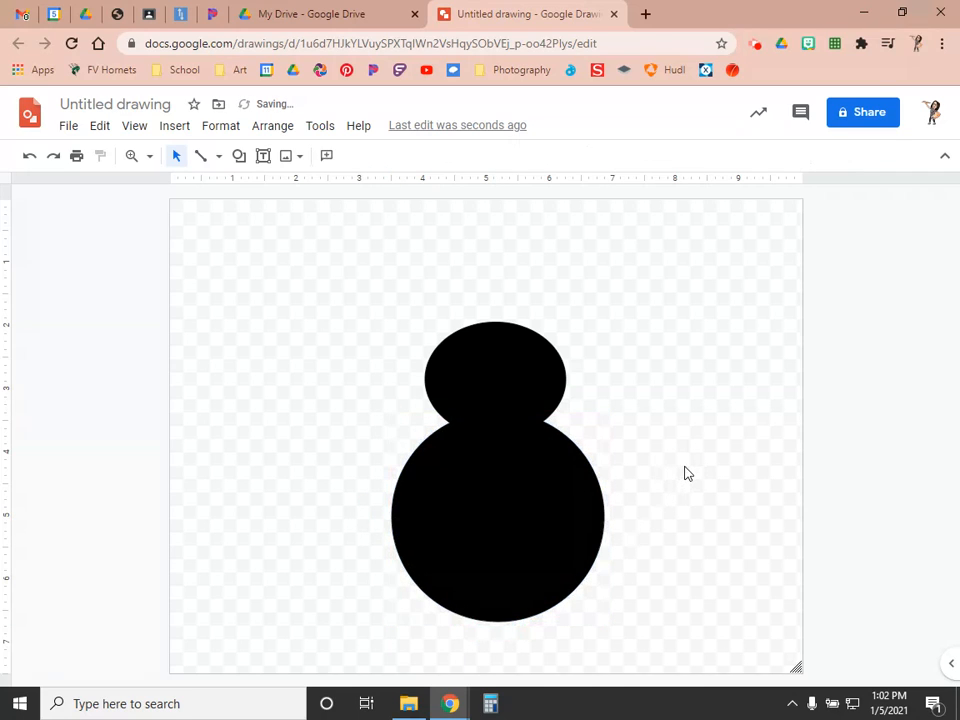
Apply solid black fill to the small upper oval
left_click(469, 386)
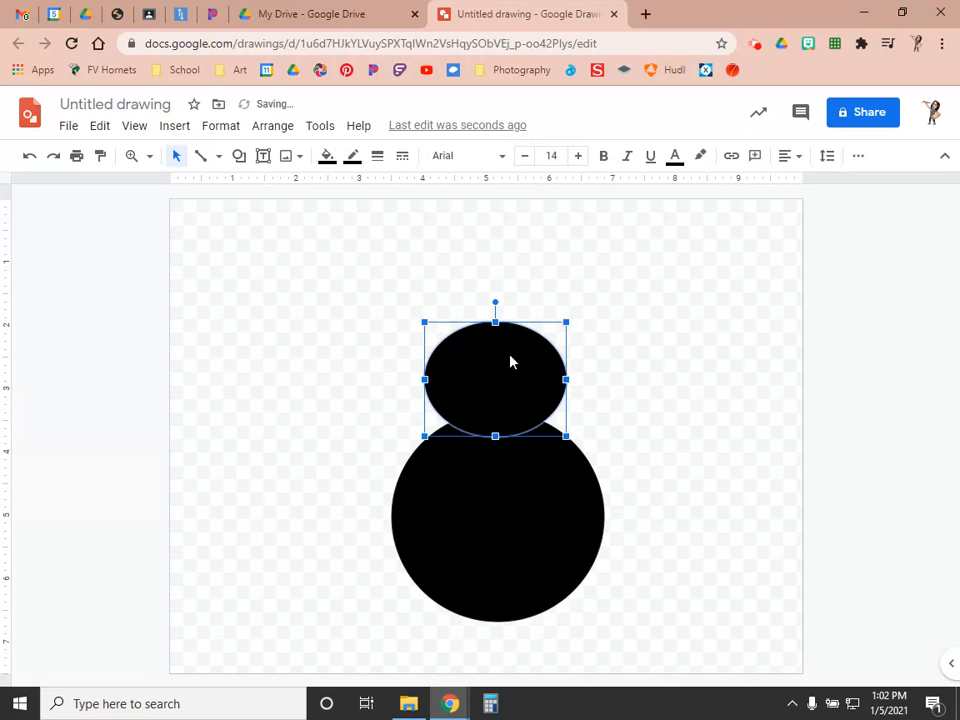
left_click(327, 155)
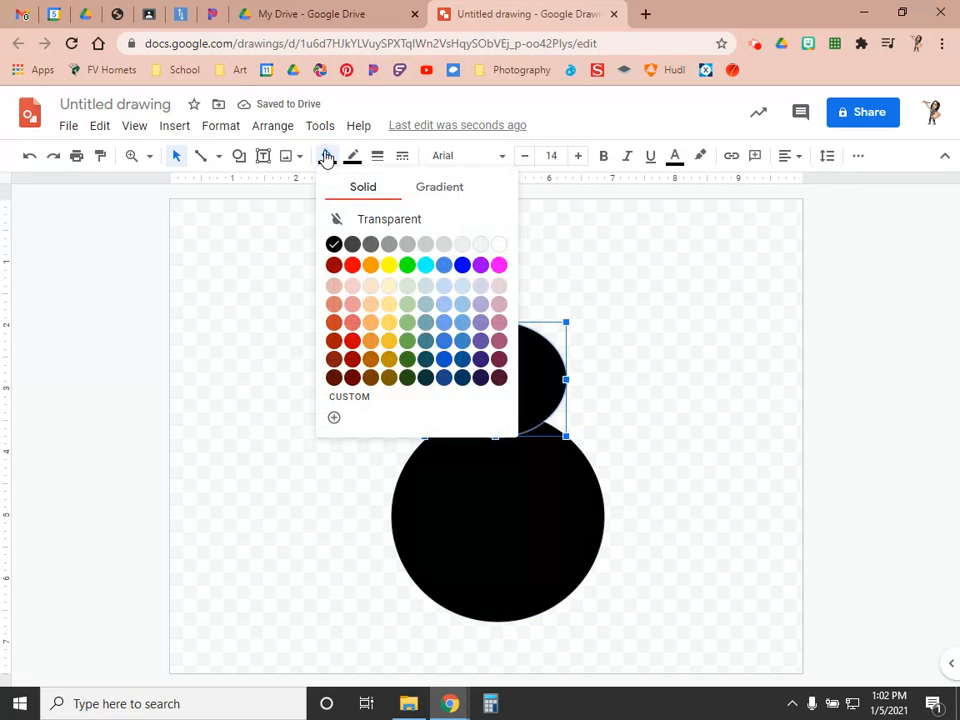
left_click(335, 247)
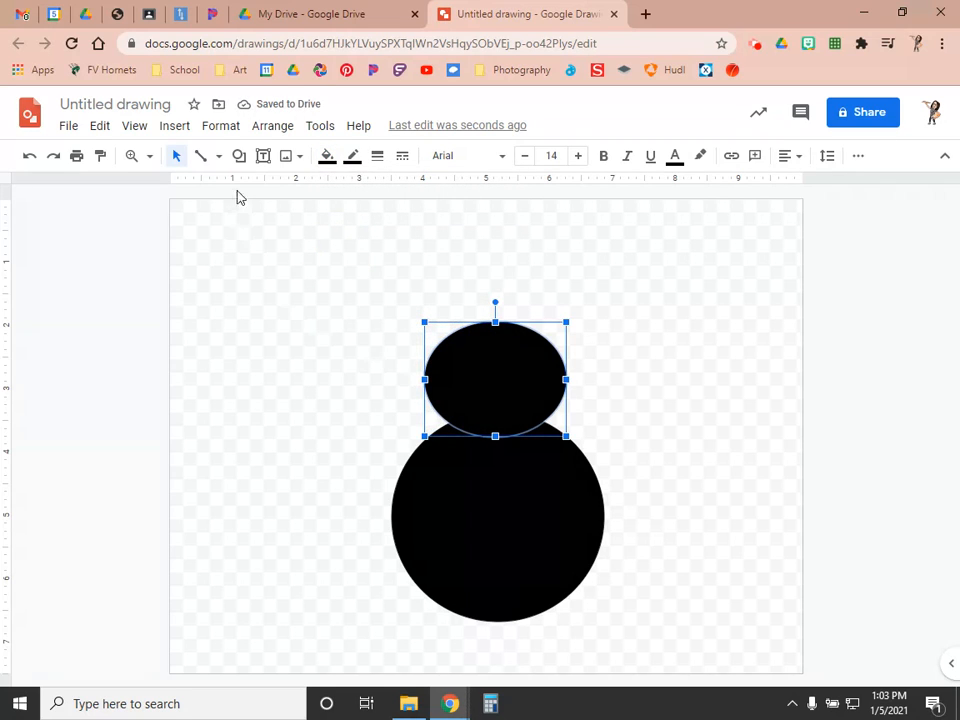
Draw a triangle about 1.1 in wide and 1.2 in tall beside the large oval, then nudge it slightly down and outward
left_click(239, 157)
mouse_move(261, 190)
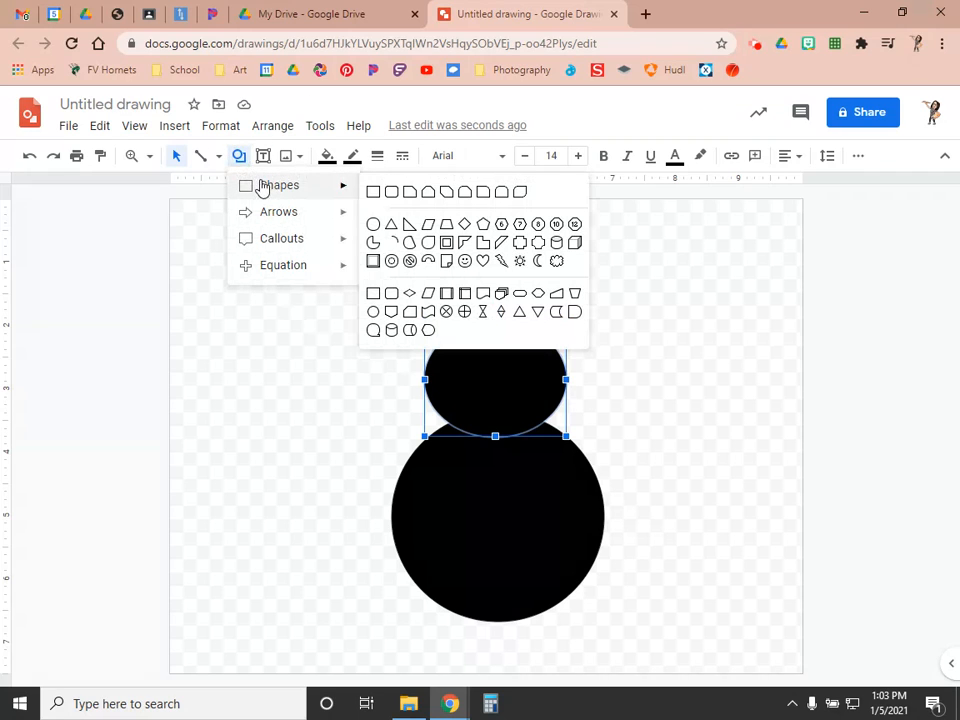
left_click(390, 226)
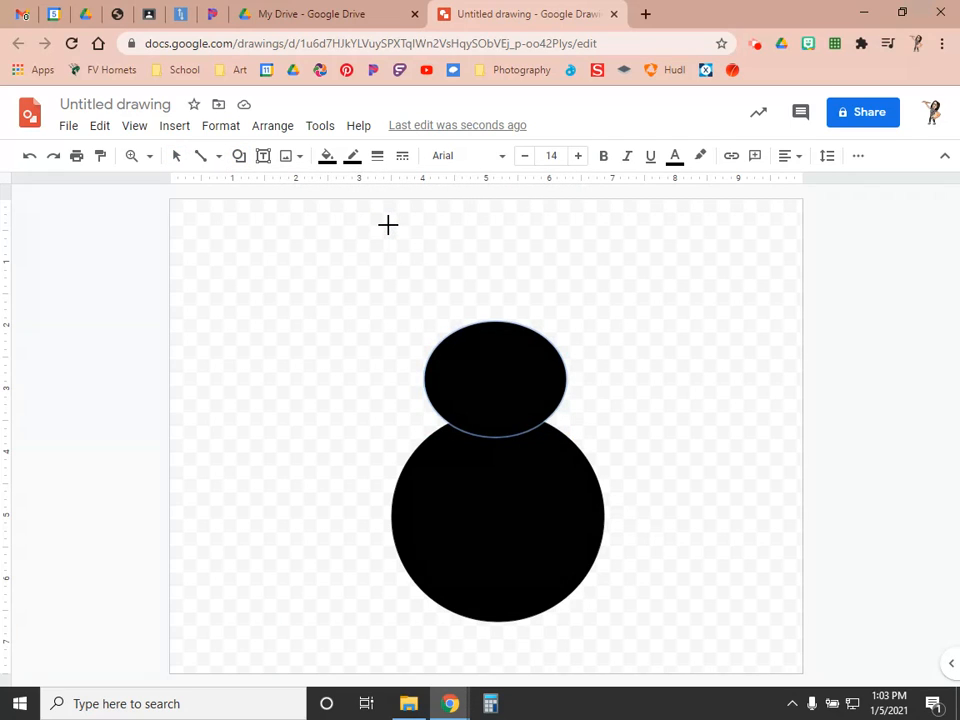
left_click(269, 471)
left_click_drag(269, 471, 341, 546)
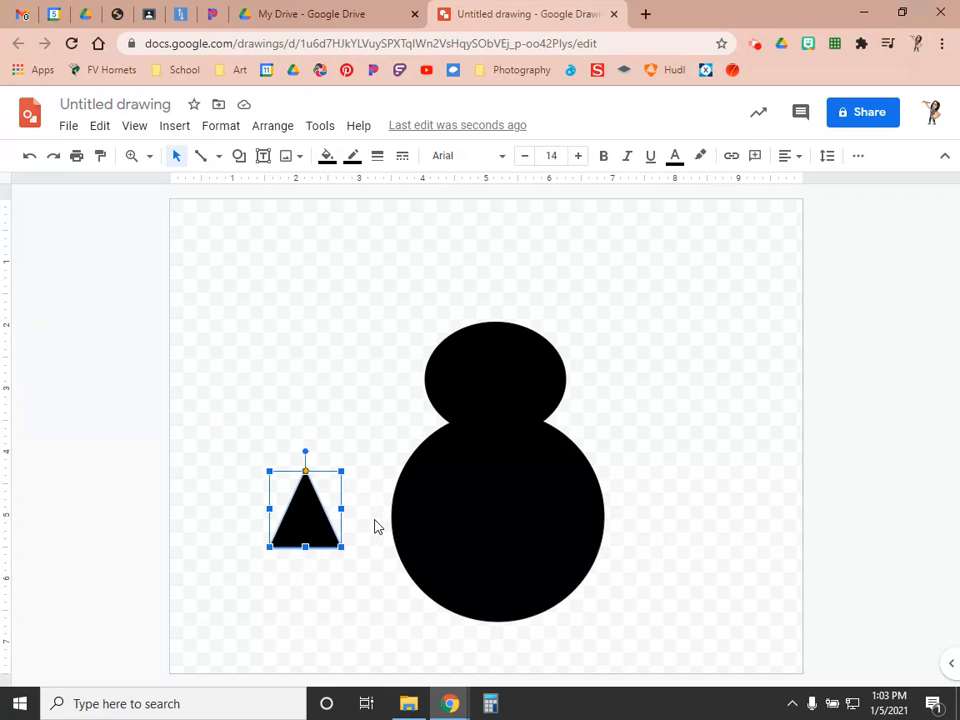
mouse_move(318, 521)
left_mouse_down()
mouse_move(313, 533)
mouse_move(309, 523)
left_mouse_up()
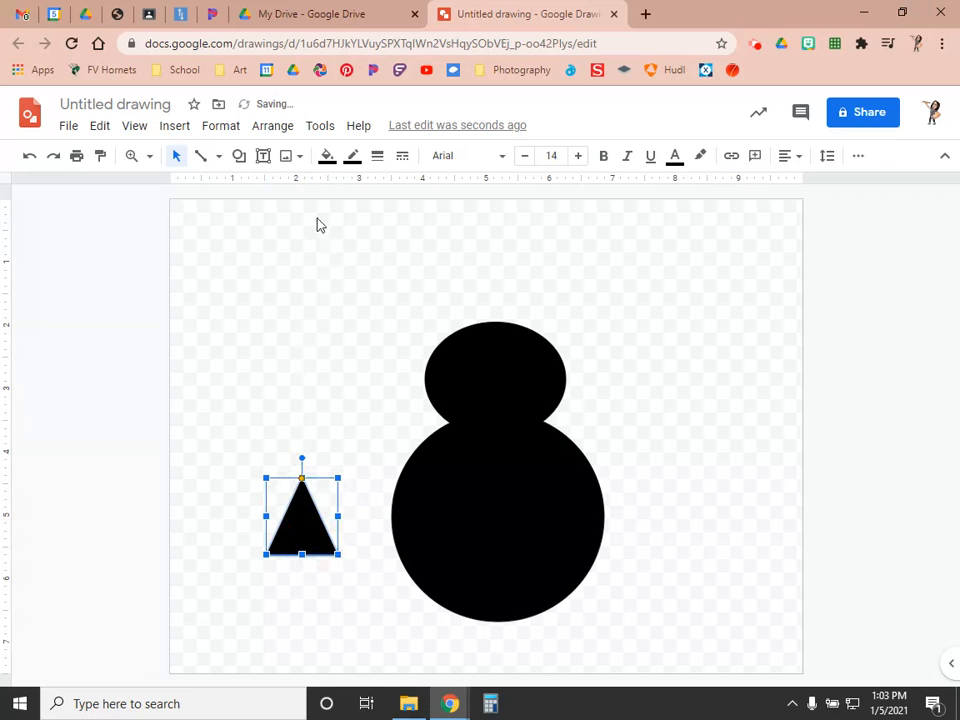
Rotate the triangle about 60° counterclockwise and place its base against the upper left edge of the large oval as a wing
left_click(326, 157)
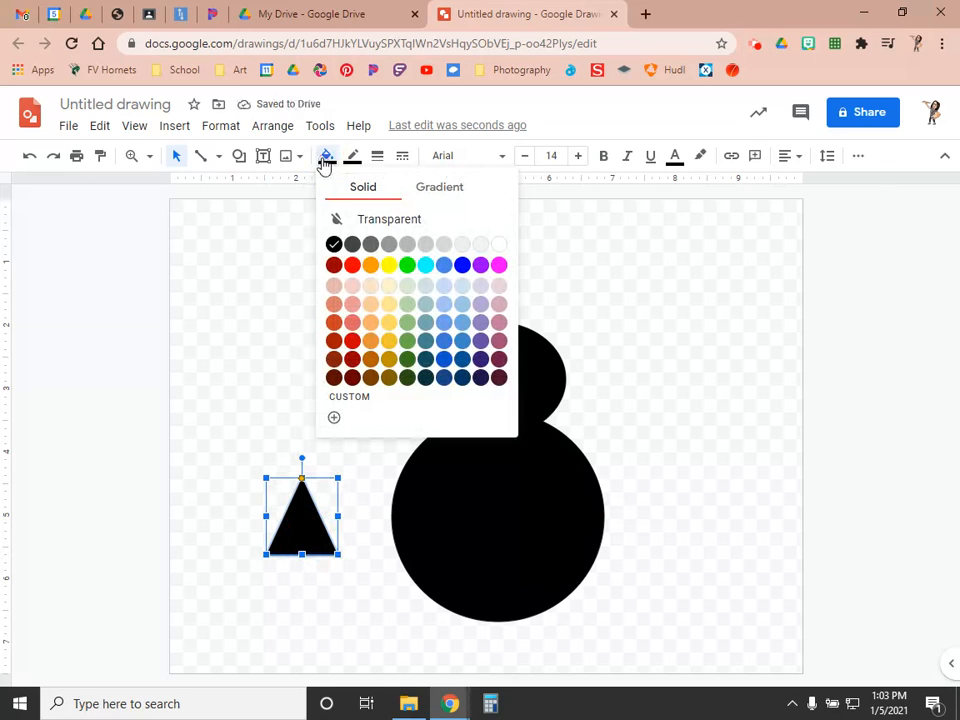
left_click(255, 425)
left_click(300, 535)
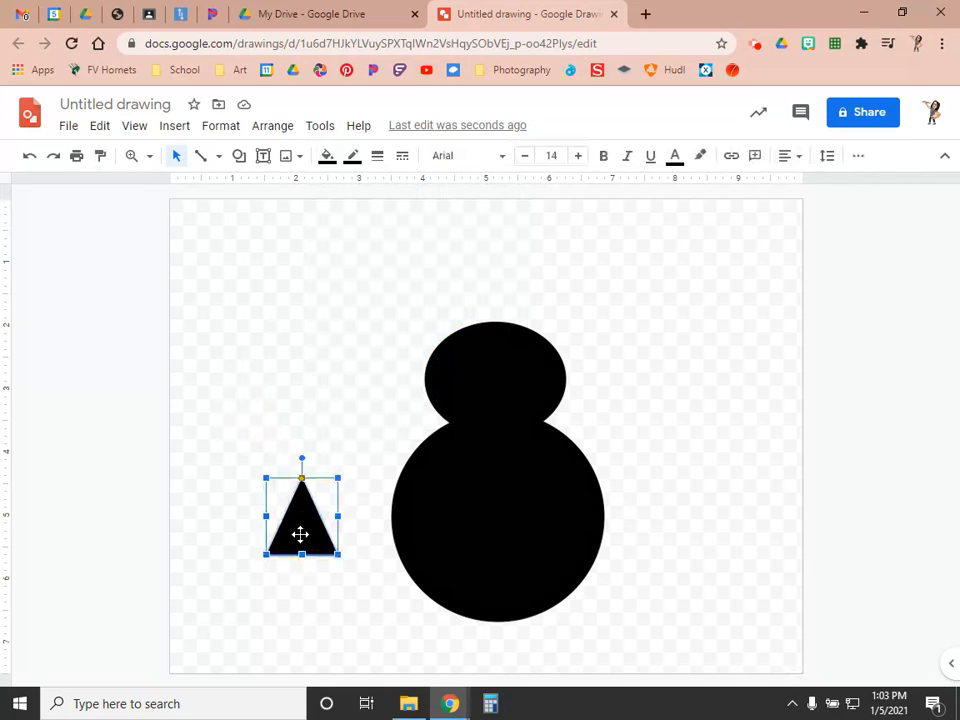
left_click_drag(302, 457, 244, 477)
left_click_drag(331, 521, 379, 456)
left_click(386, 457)
mouse_move(320, 420)
left_mouse_down()
mouse_move(309, 435)
mouse_move(319, 425)
left_mouse_up()
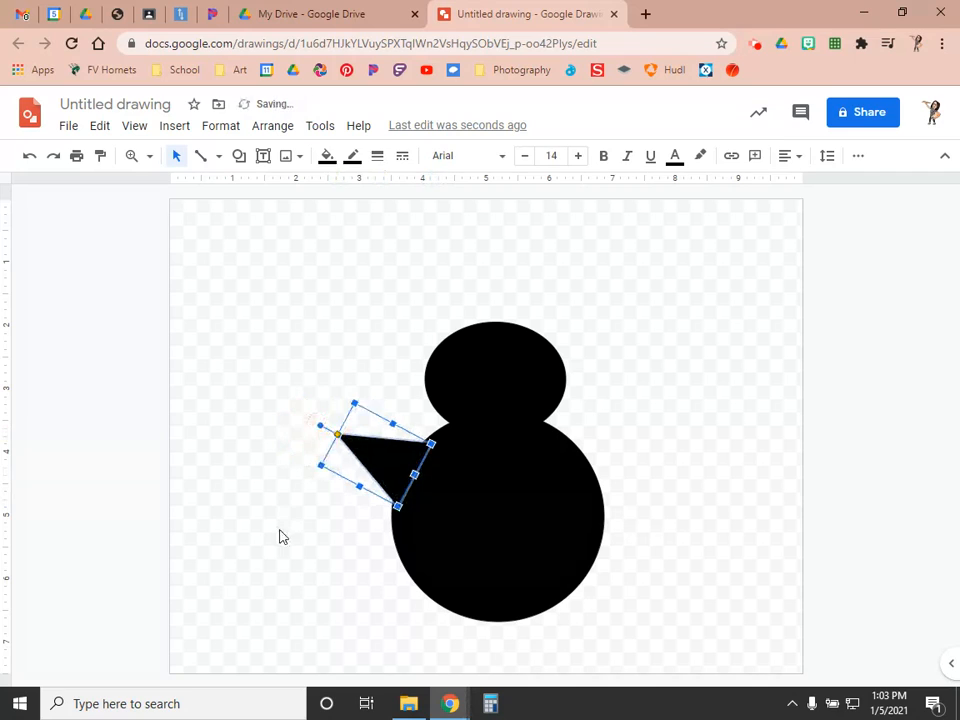
left_click(282, 539)
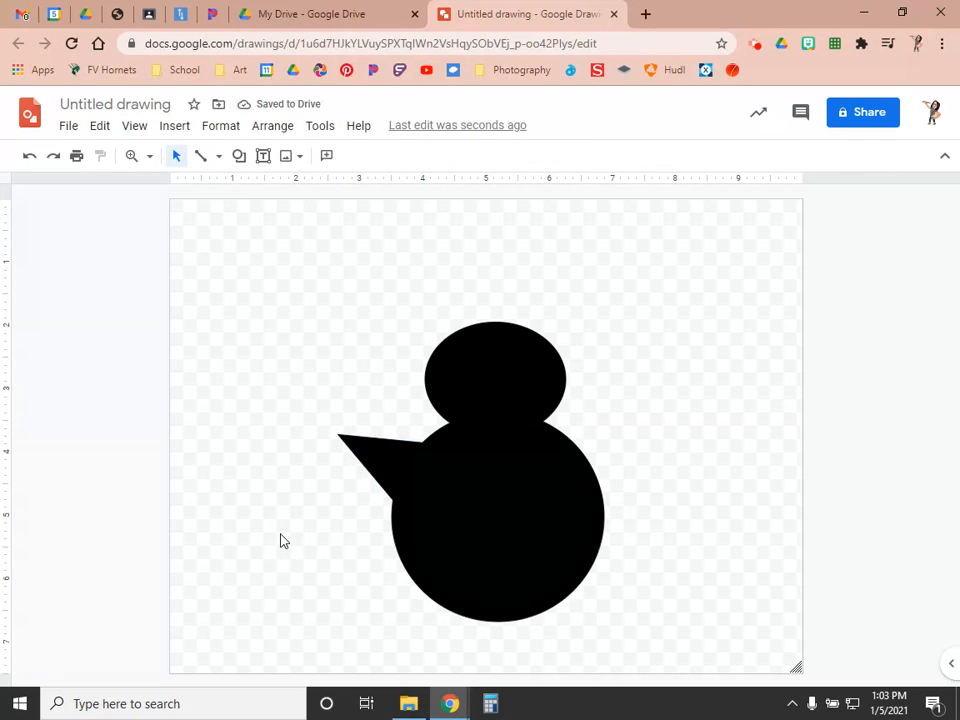
left_click(393, 461)
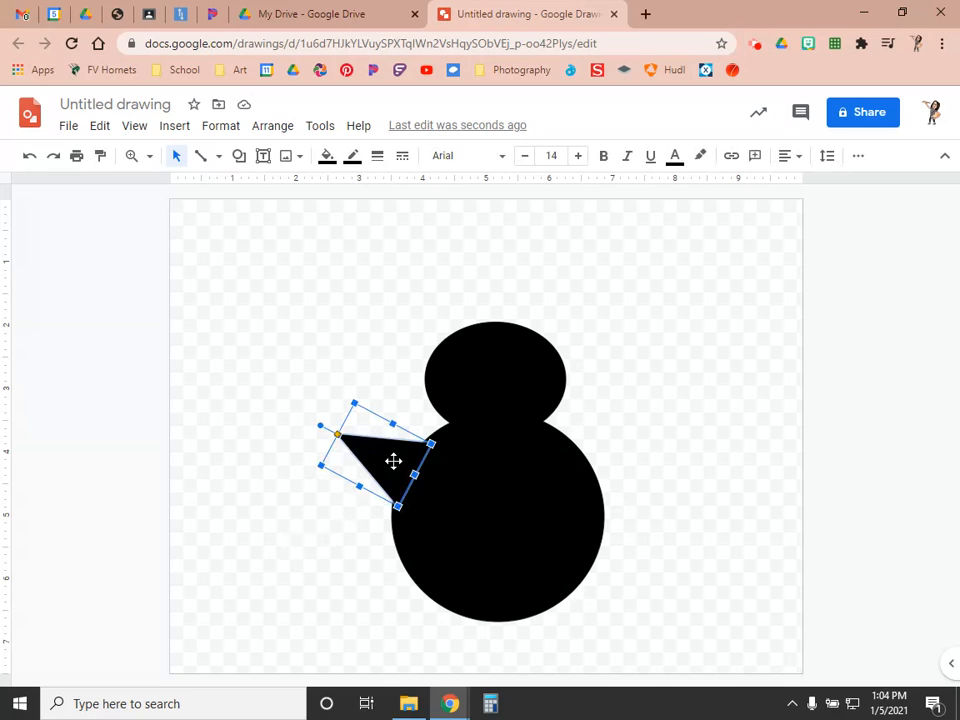
right_click(375, 462)
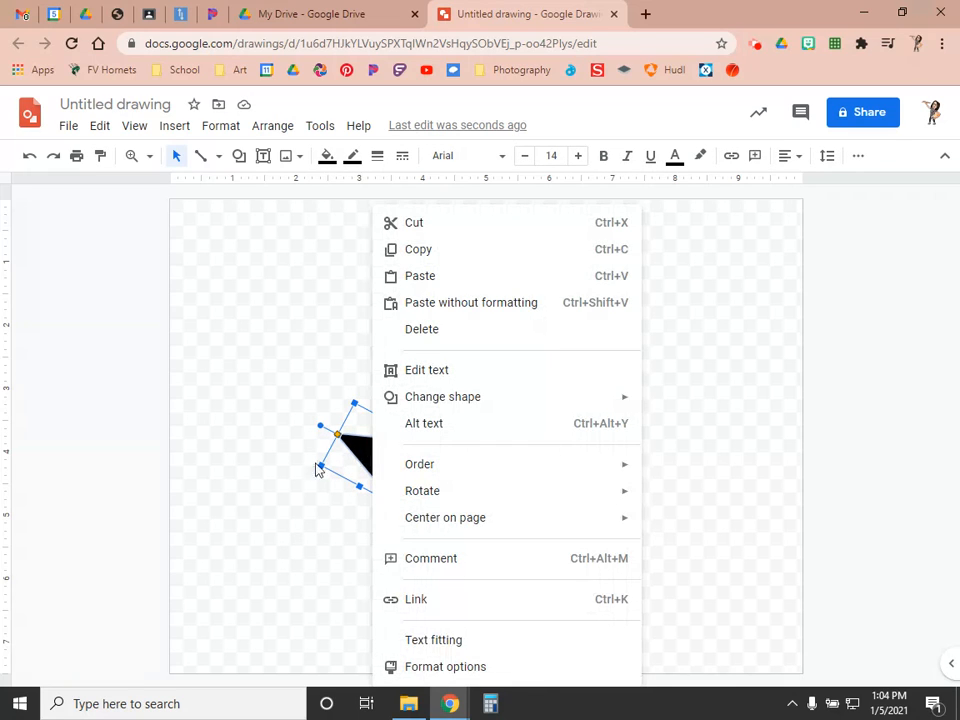
left_click(287, 482)
left_click(388, 457)
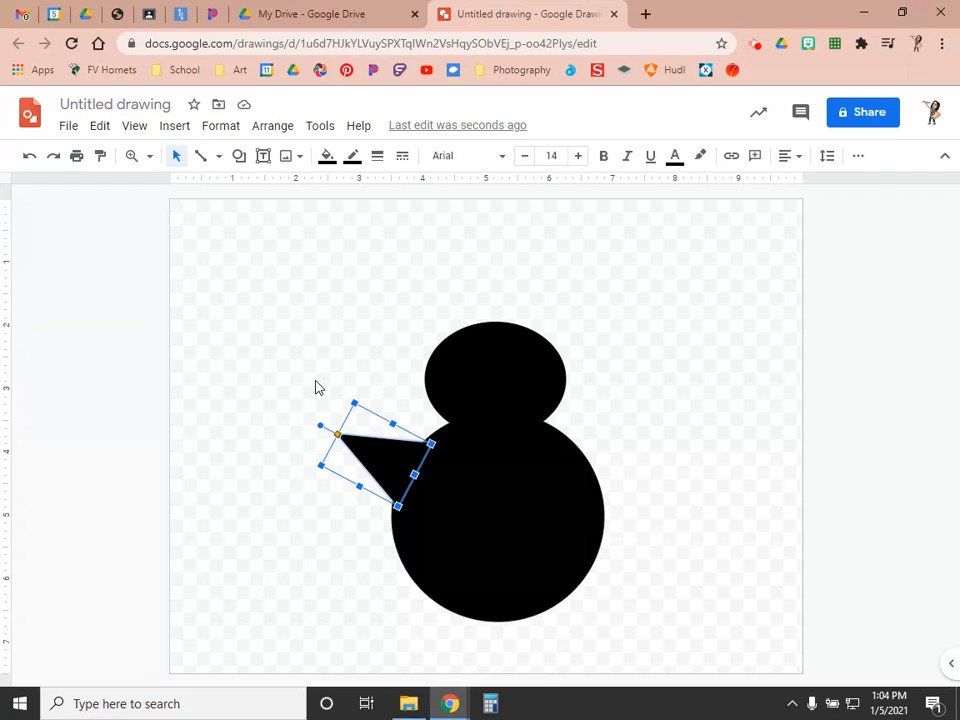
key("ctrl+d")
left_click_drag(375, 463, 642, 414)
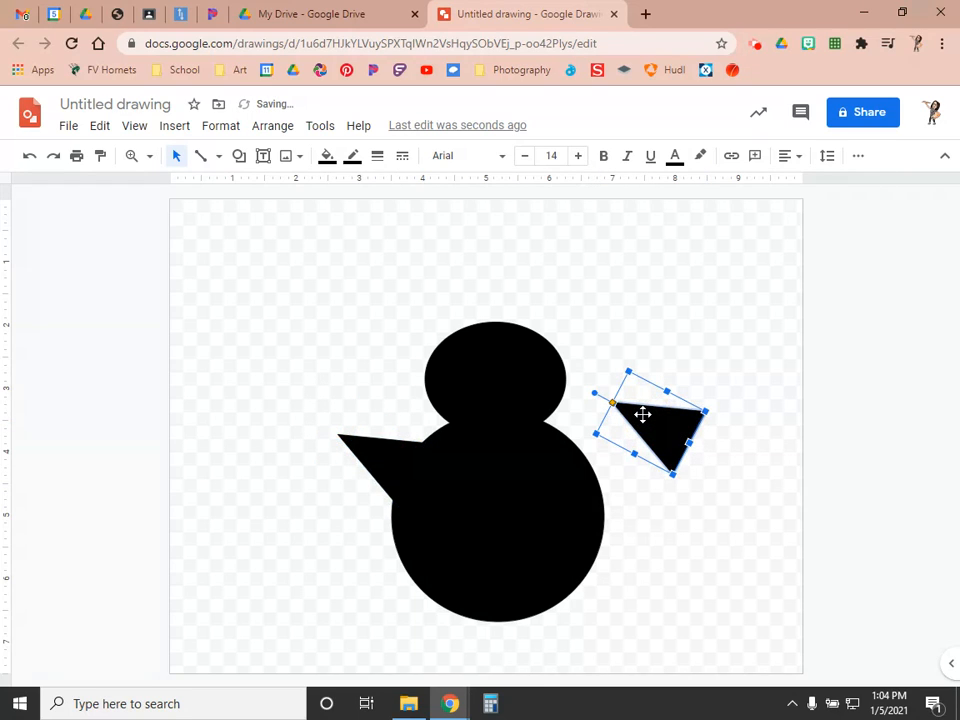
key("ctrl+d")
left_click_drag(669, 446, 663, 538)
key("Delete")
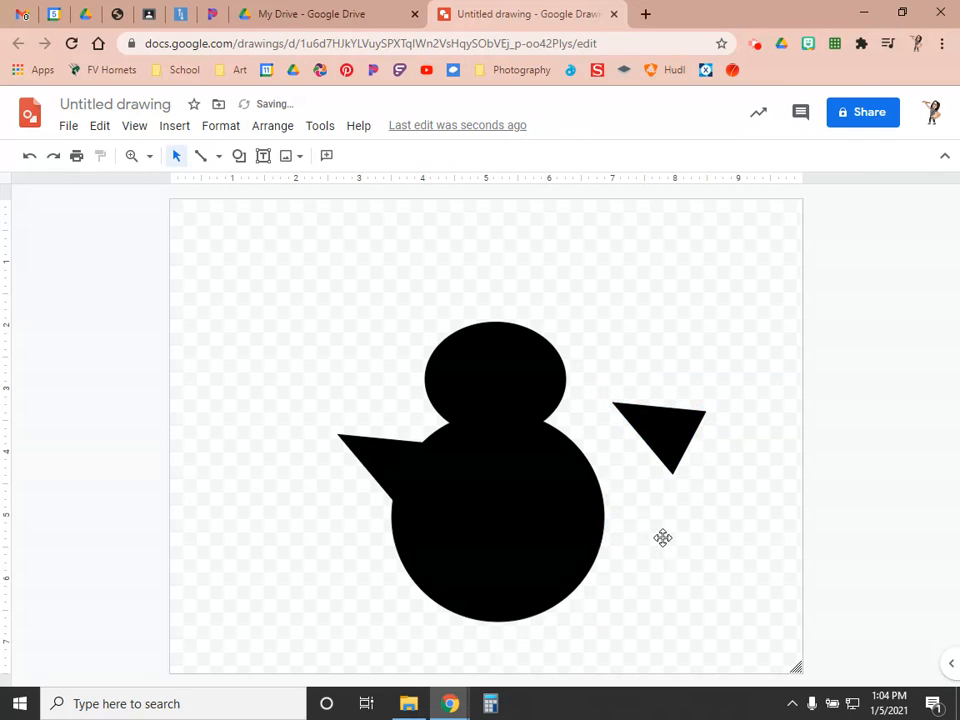
left_click(651, 422)
key("Delete")
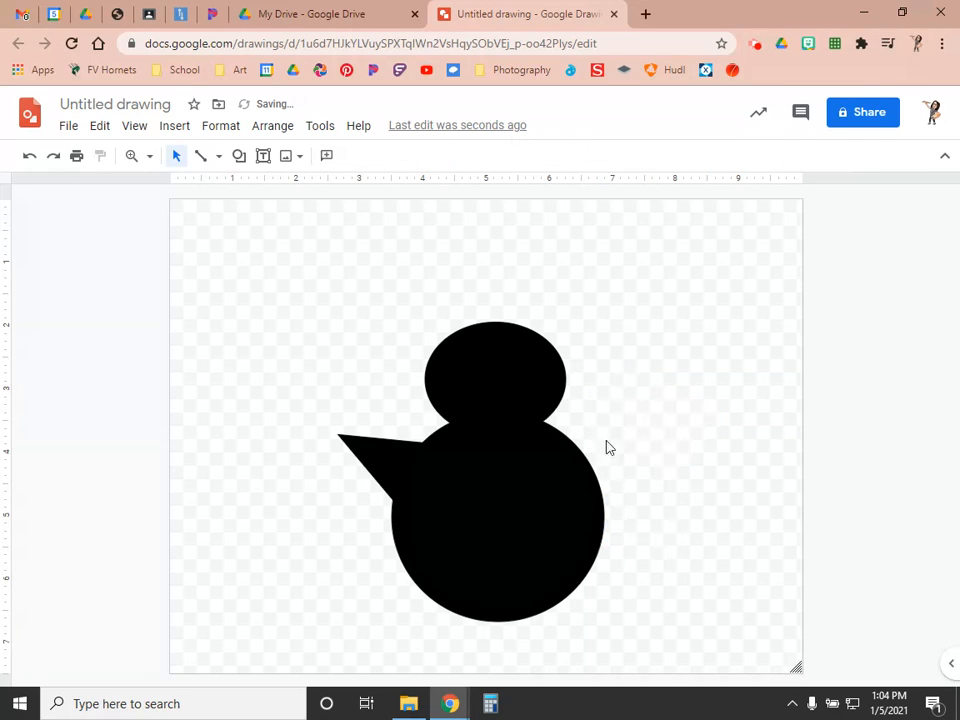
Duplicate the wing triangle and move the copy to the empty area on the opposite side of the body
left_click(386, 456)
key("Right")
key("Down")
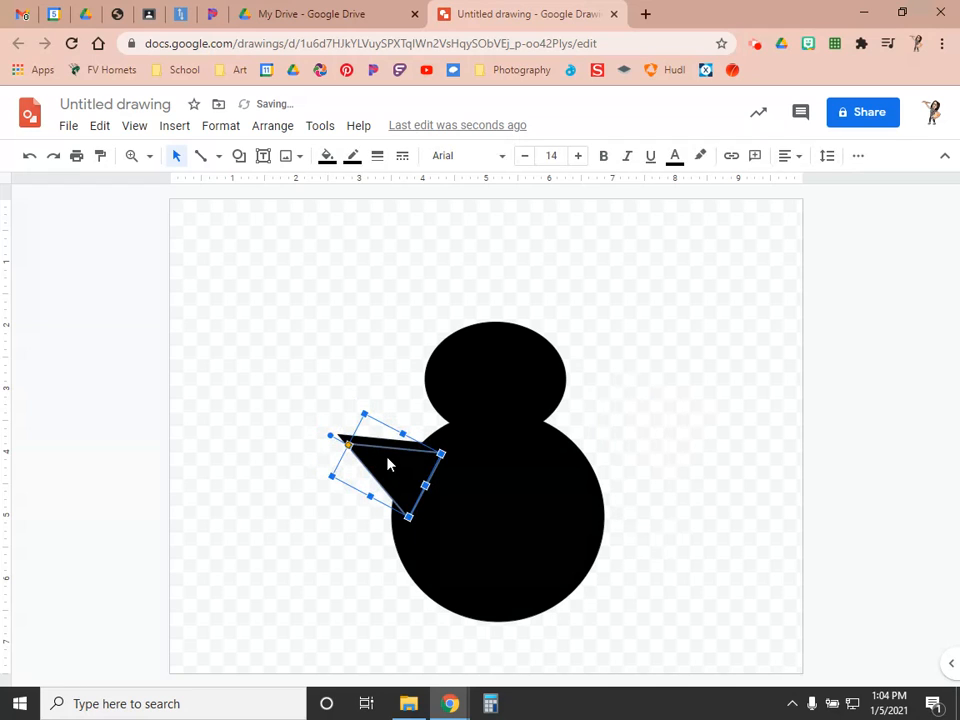
left_click_drag(389, 463, 663, 410)
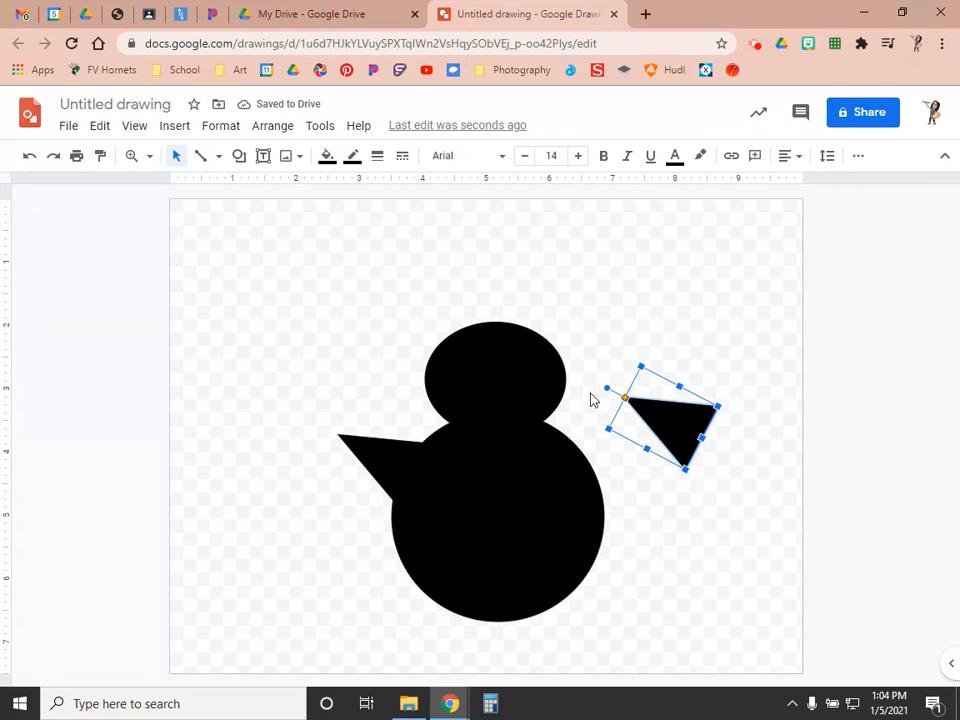
Rotate the copied triangle to point up and outward, and attach its base to the large oval's upper right edge
left_click(607, 389)
left_click_drag(607, 389, 712, 381)
left_click_drag(652, 430, 607, 466)
left_click(681, 507)
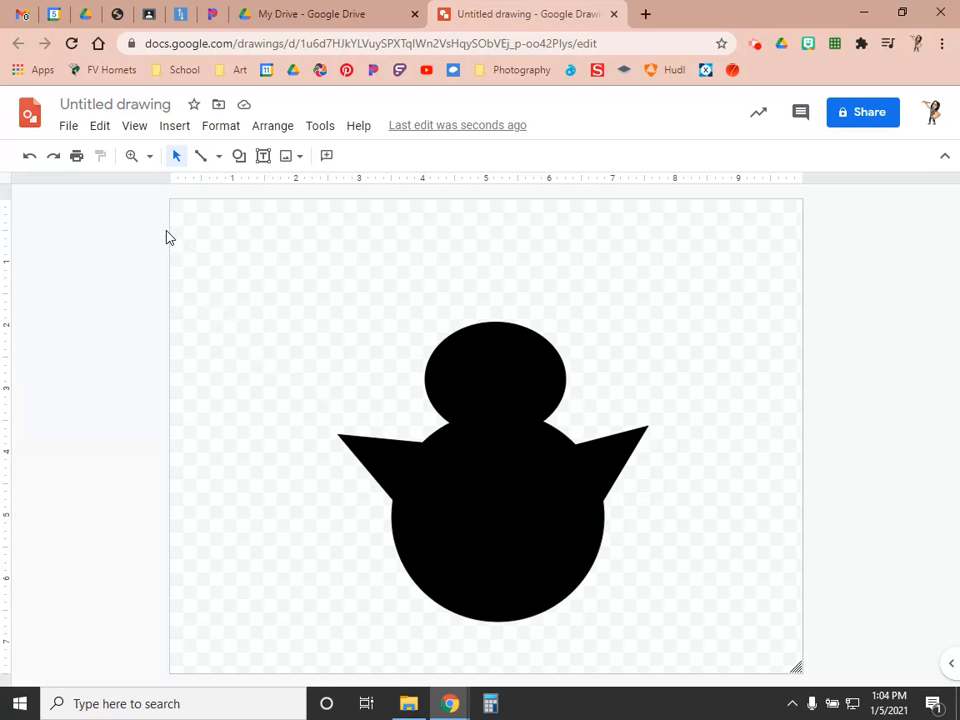
Draw a belly oval about 2.2 in wide and 2.6 in tall, and centre it horizontally inside the large black oval
left_click(239, 157)
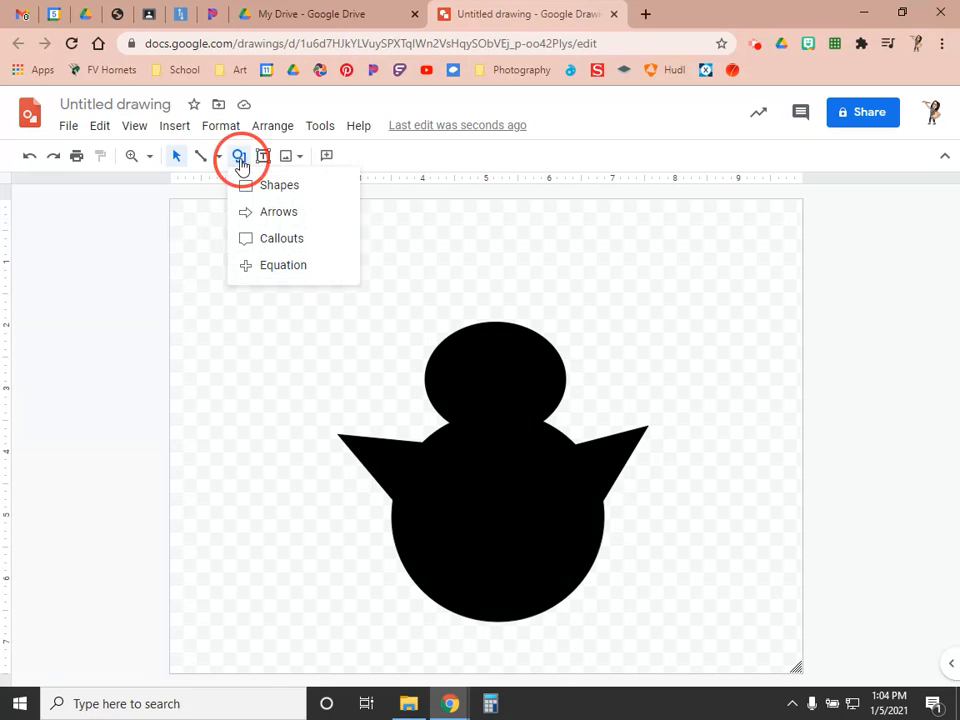
mouse_move(266, 190)
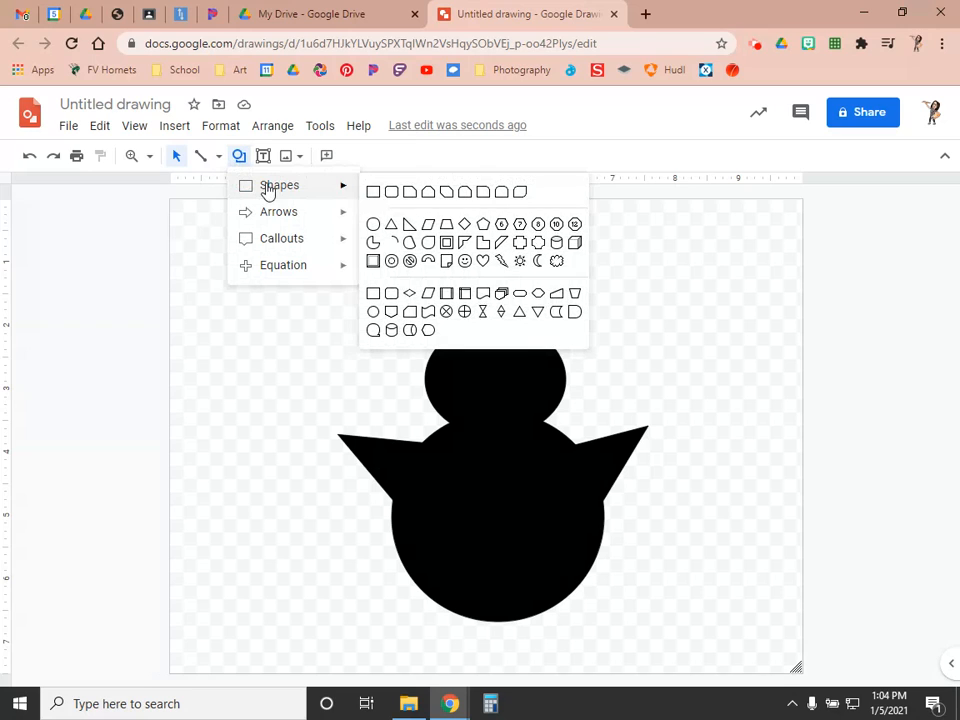
left_click(373, 224)
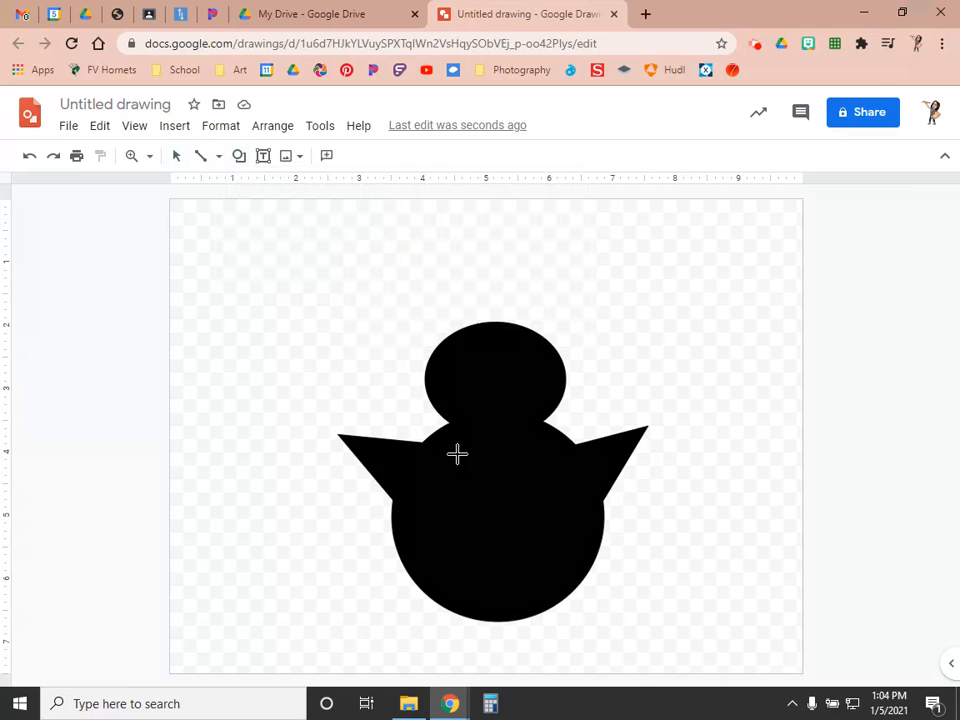
left_click_drag(447, 446, 589, 606)
left_click_drag(511, 532, 499, 529)
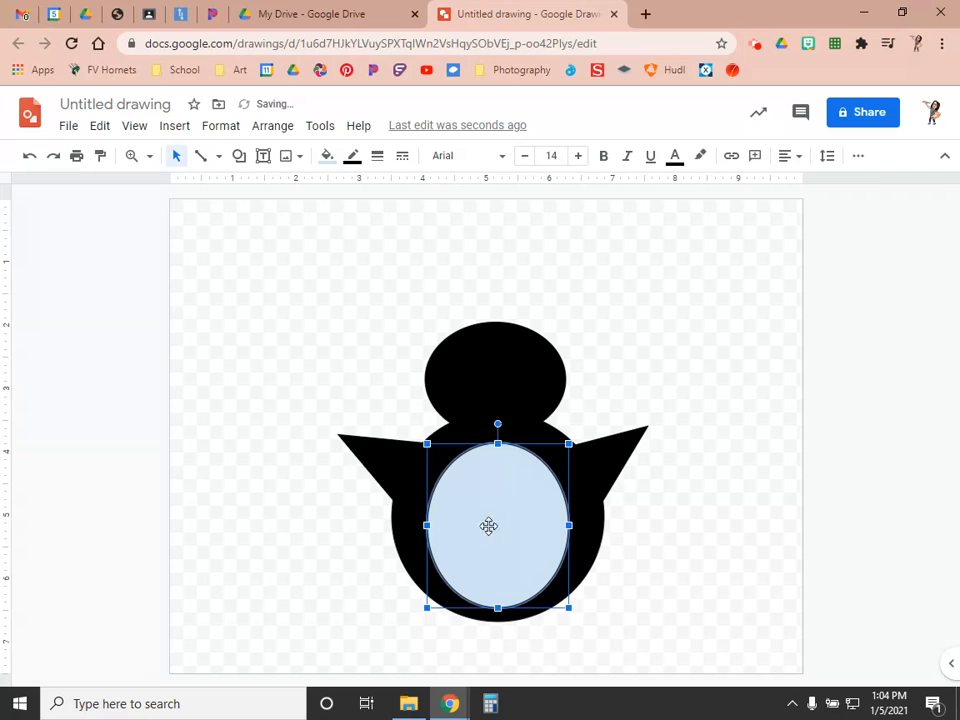
Fill the belly oval with solid white and make its border transparent
left_click(326, 157)
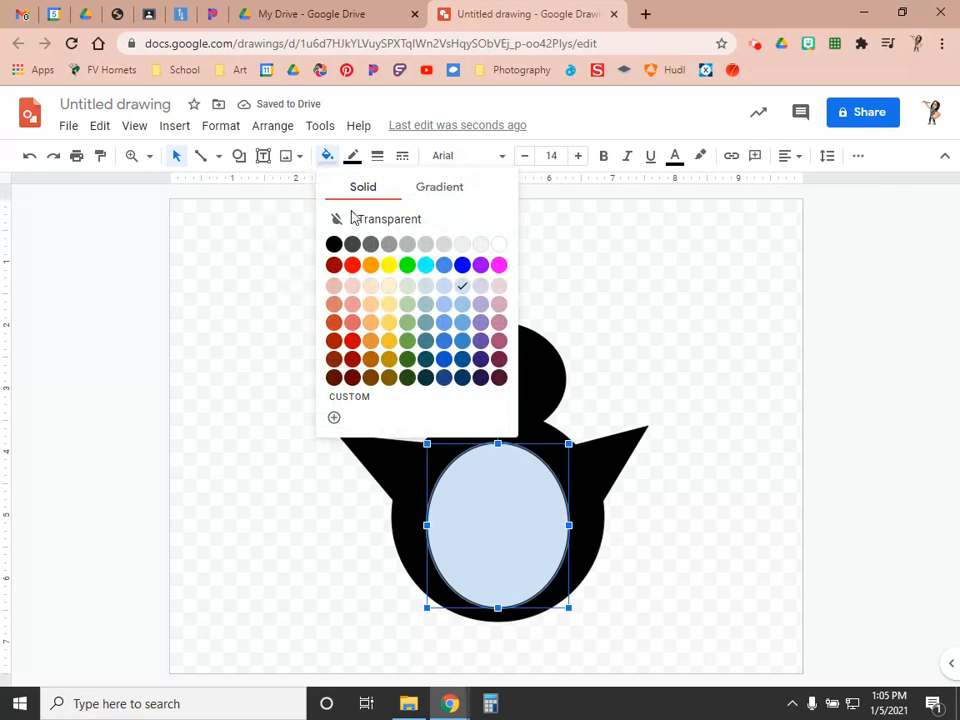
left_click(497, 246)
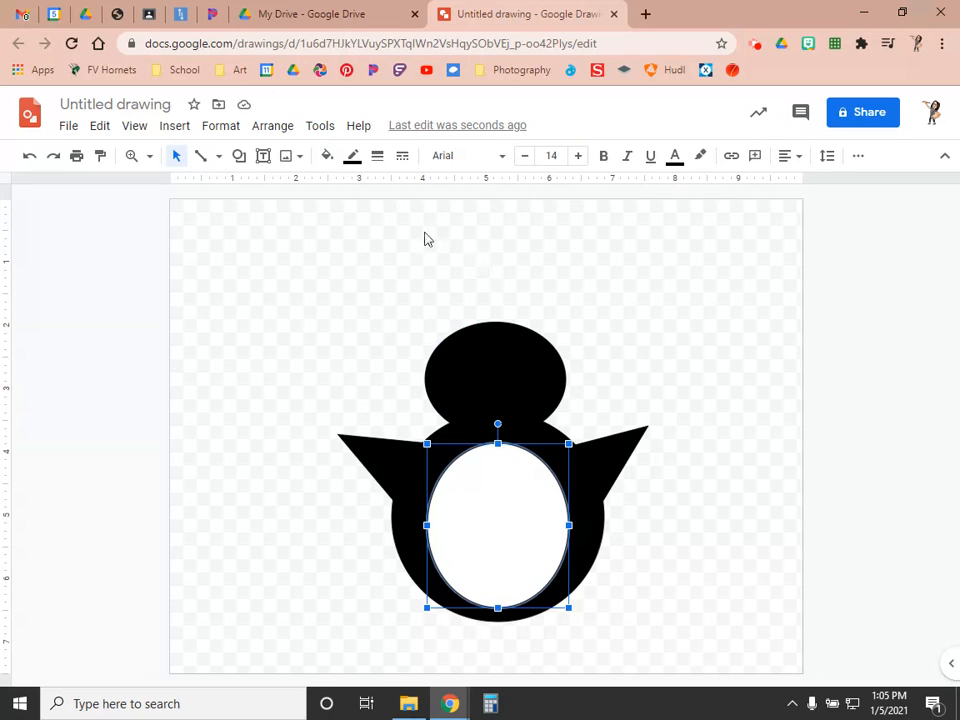
left_click(353, 158)
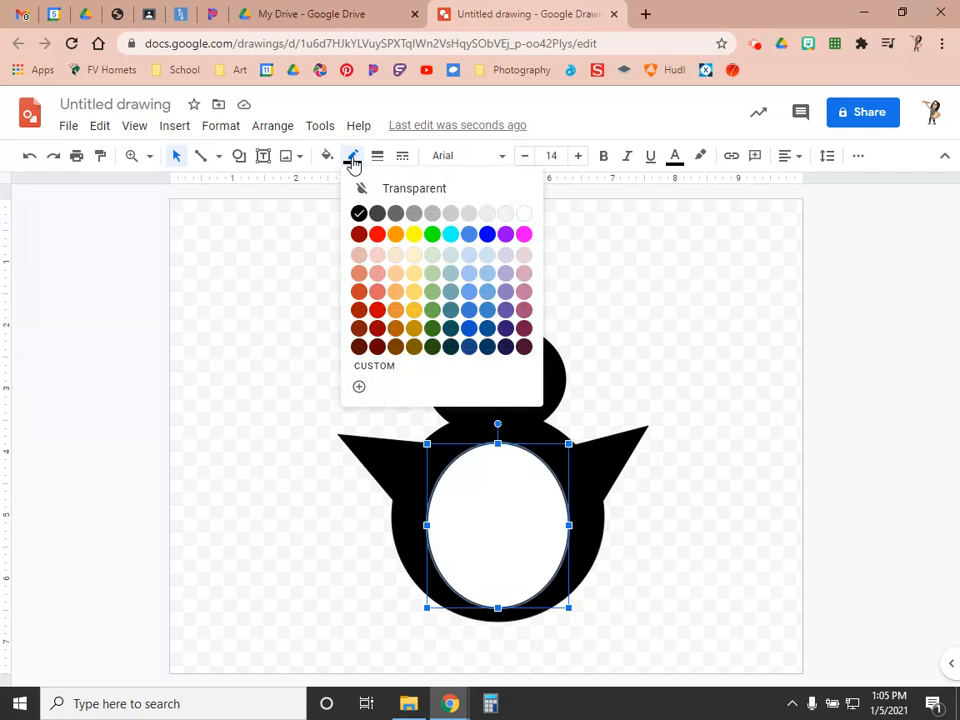
left_click(399, 190)
left_click(611, 349)
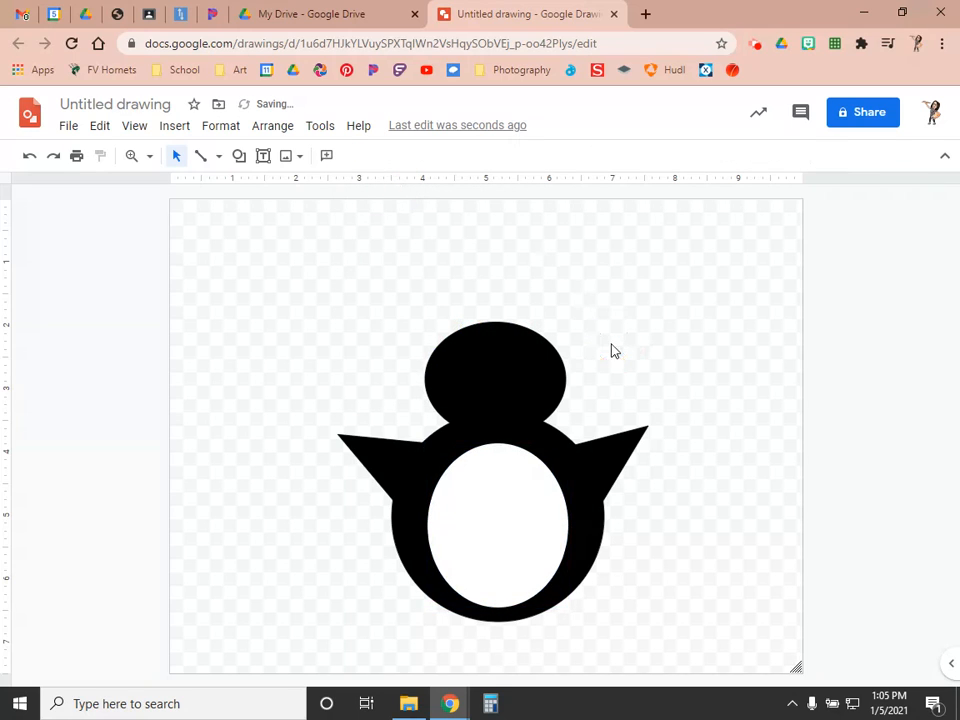
Set the belly oval's border colour to white
left_click(504, 504)
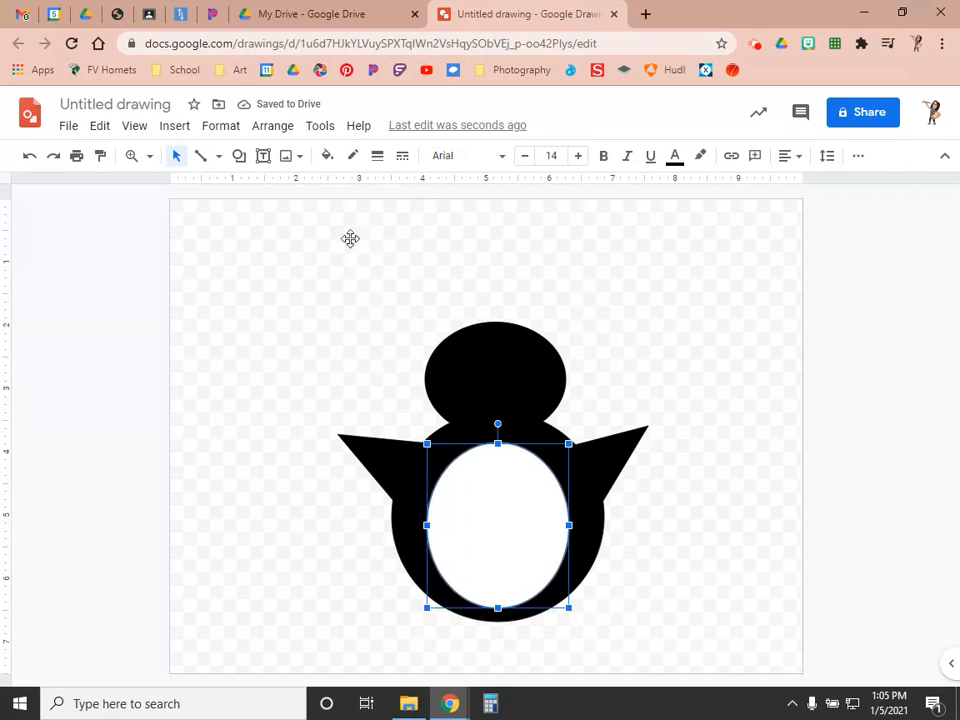
left_click(351, 163)
left_click(527, 214)
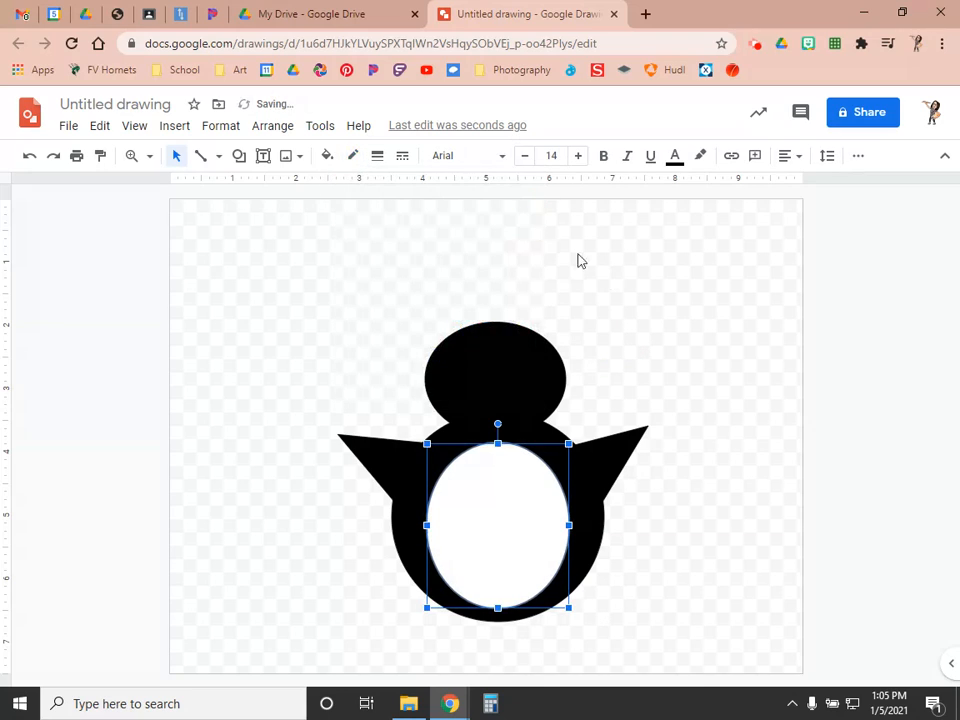
left_click(648, 302)
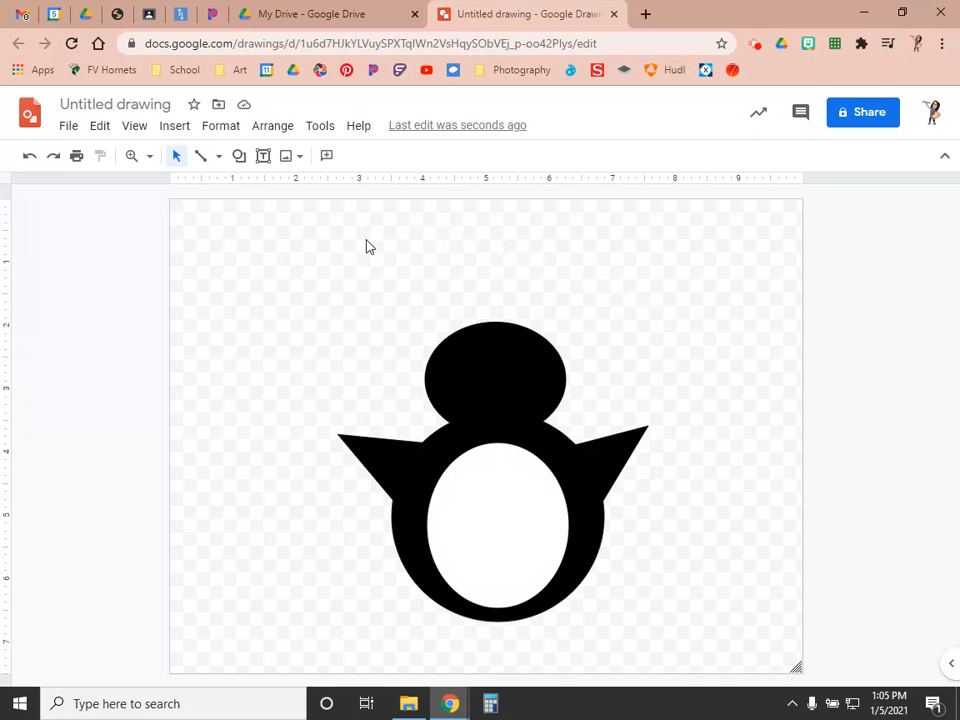
Draw a foot oval about 1 in wide and 0.4 in tall at the lower left edge of the body
left_click(237, 160)
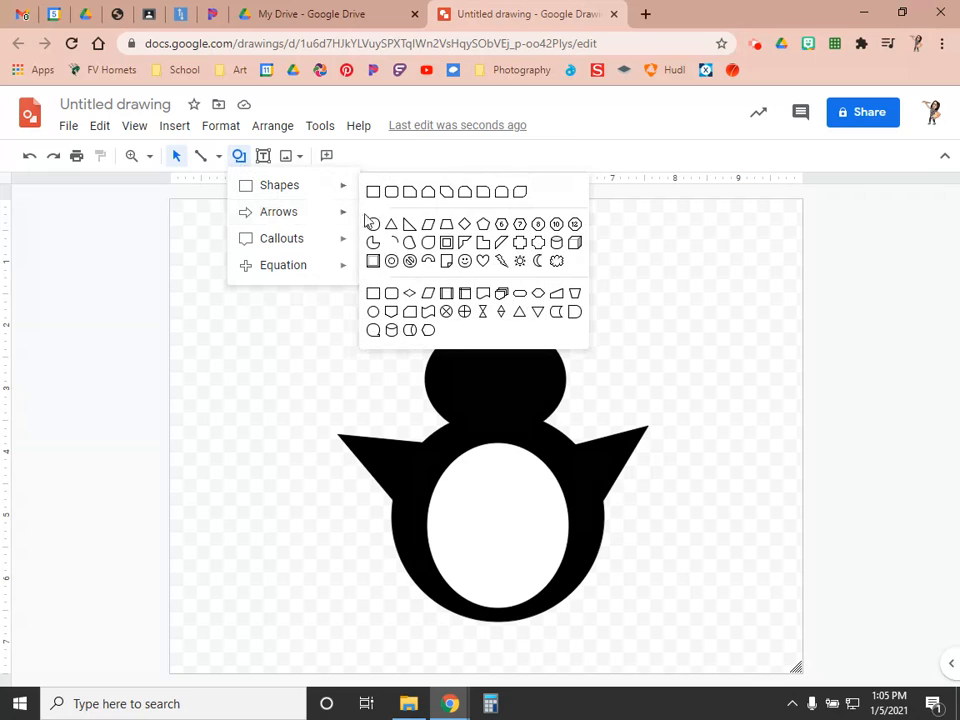
mouse_move(345, 189)
left_click(373, 223)
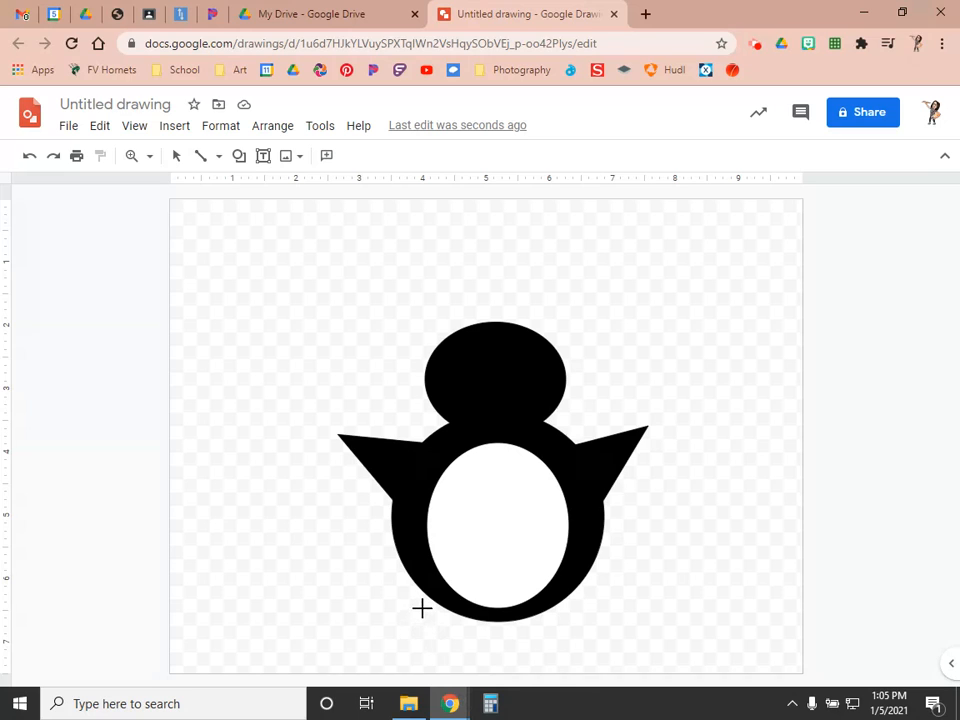
left_click_drag(418, 604, 477, 628)
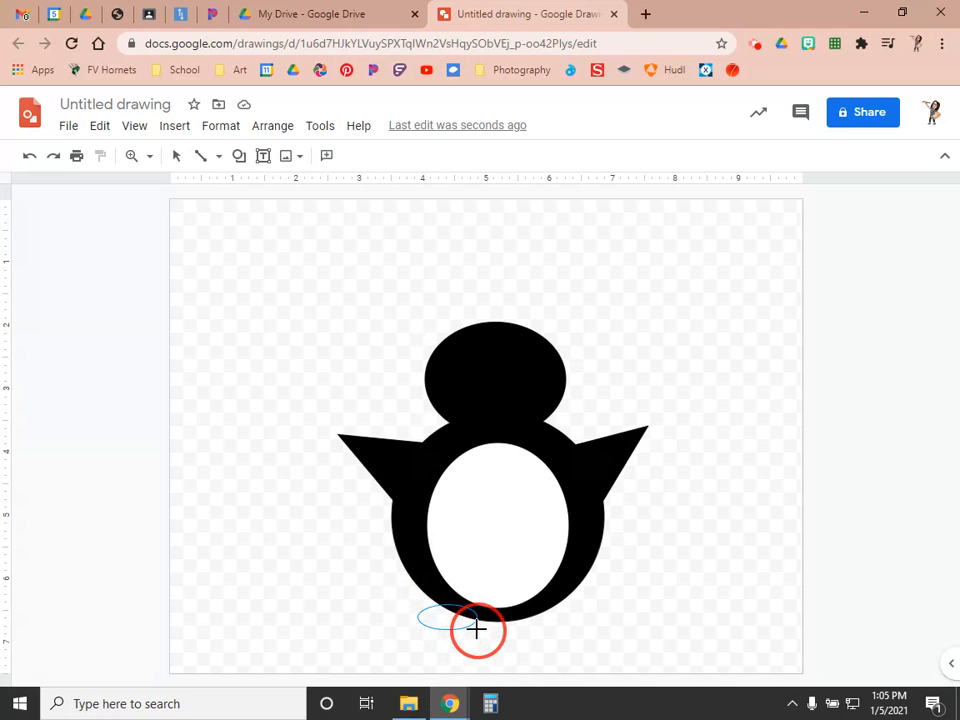
left_click_drag(477, 628, 479, 628)
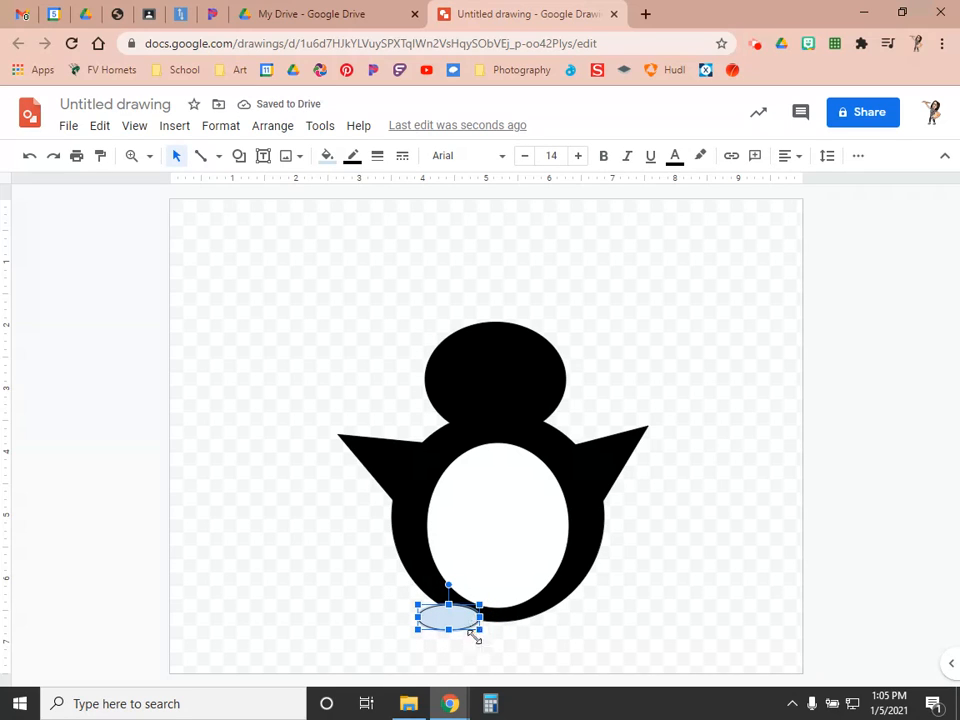
Fill the foot oval with solid orange and shift it slightly down and toward the body's centre
left_click(325, 157)
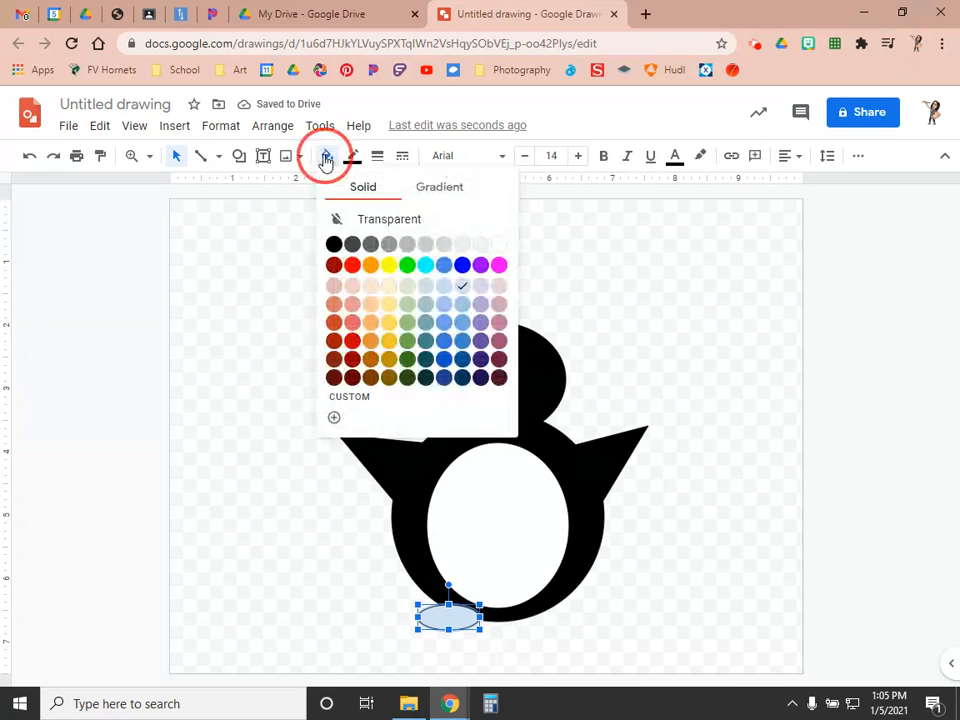
left_click(369, 266)
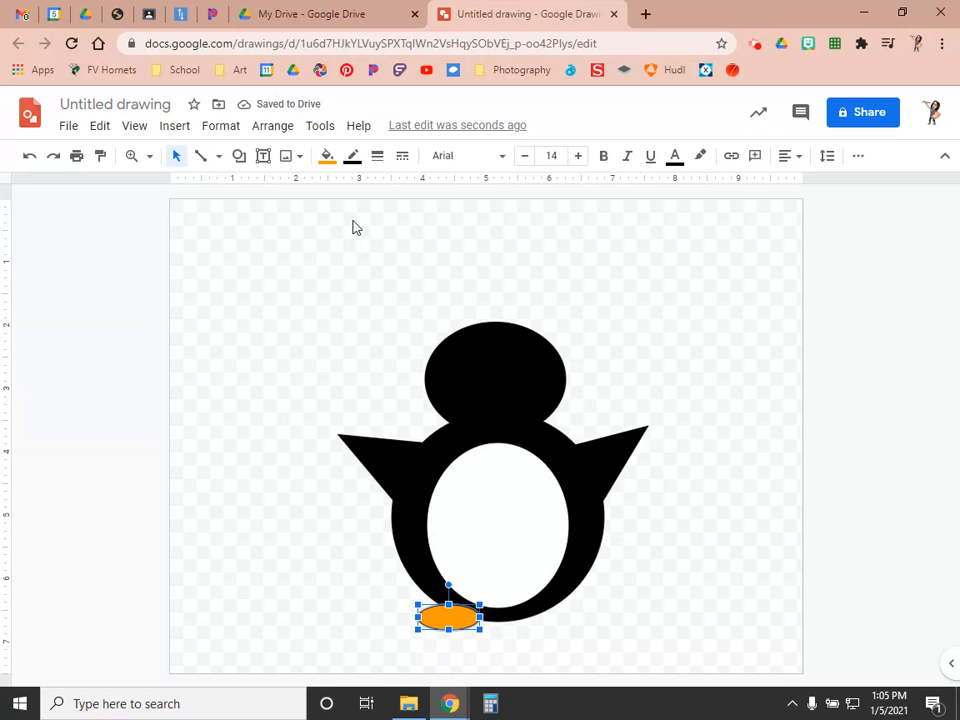
left_click(334, 594)
left_click_drag(450, 628, 441, 628)
left_click(388, 619)
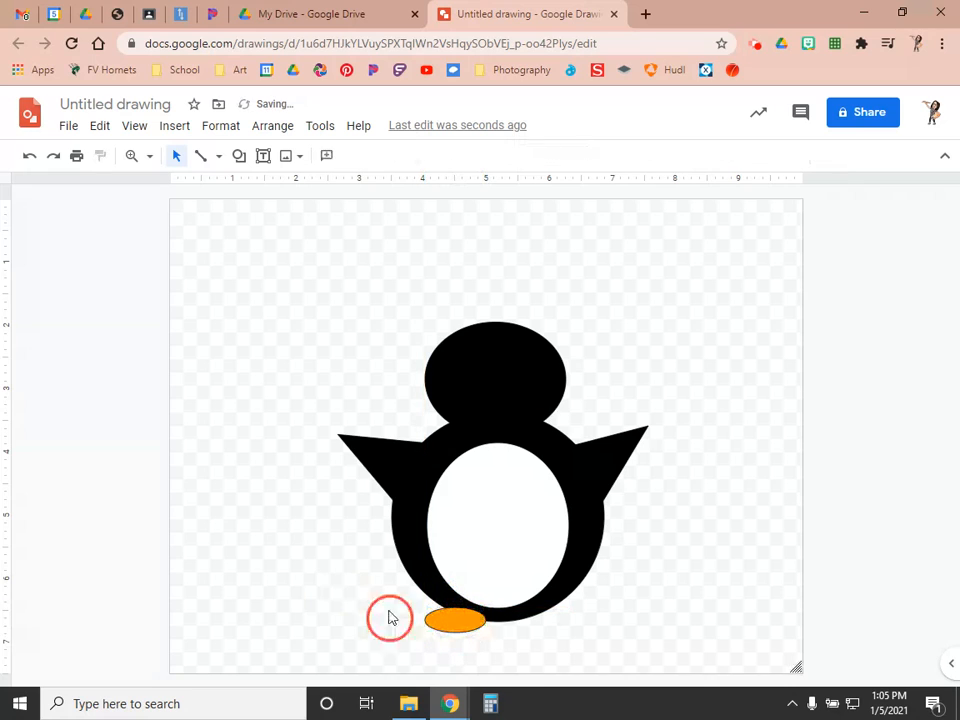
Set the orange foot oval's border colour to black
left_click(469, 628)
left_click(352, 160)
left_click(358, 212)
left_click(330, 543)
Duplicate the orange foot and place the copy level with it under the body's lower right side
left_click(456, 628)
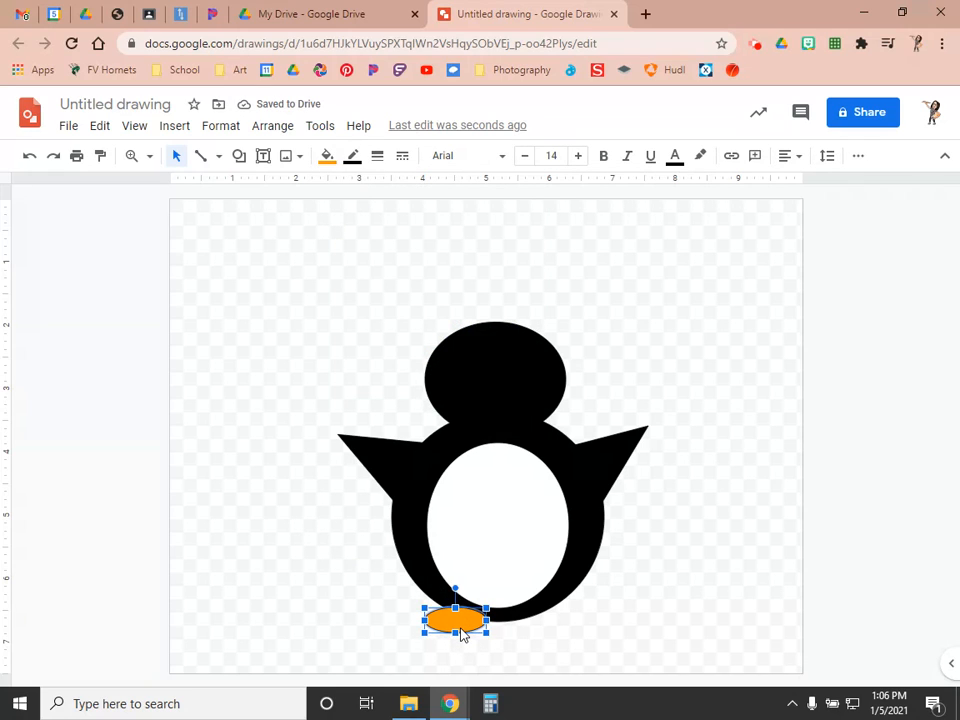
key("ctrl+v")
left_click_drag(468, 633, 547, 626)
left_click(669, 592)
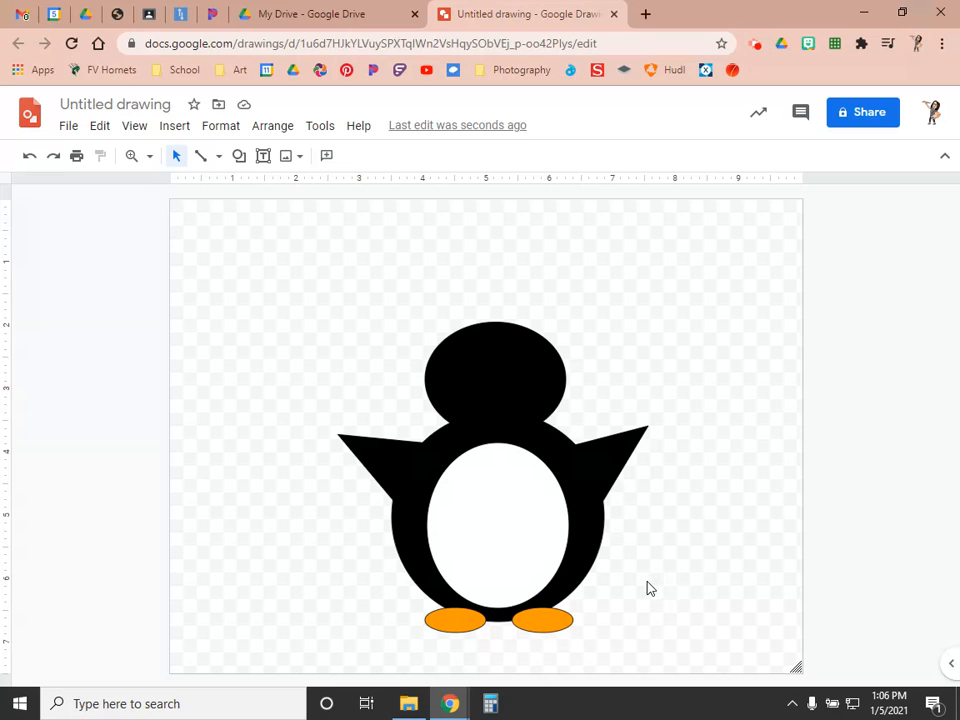
Draw a face oval about 1.2 in wide and 1.8 in tall, centred on the head and slightly overlapping the belly
left_click(240, 158)
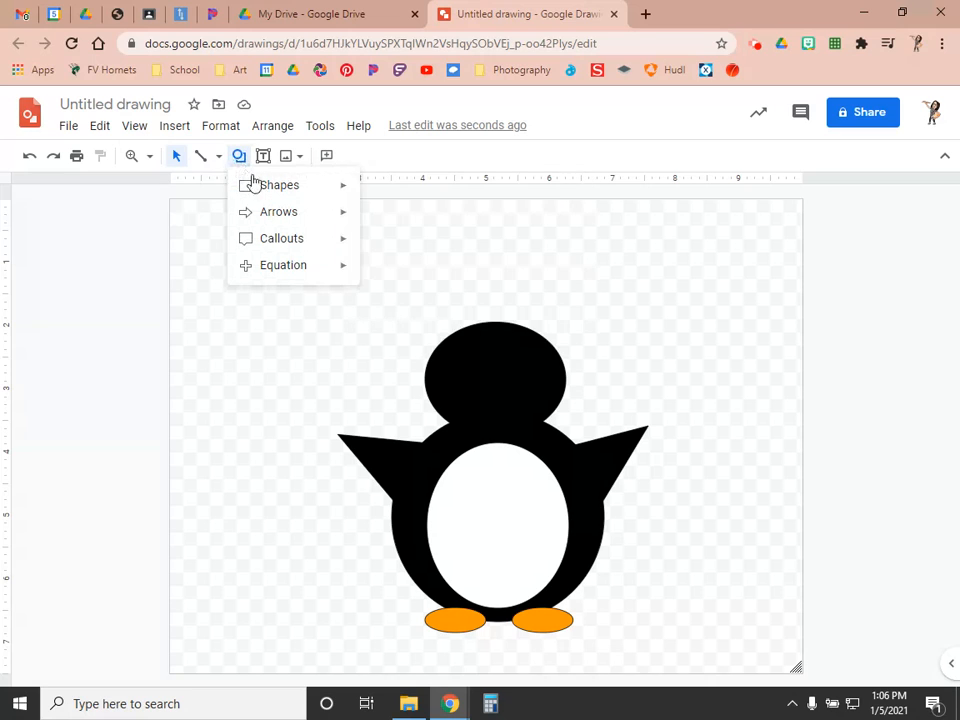
mouse_move(268, 190)
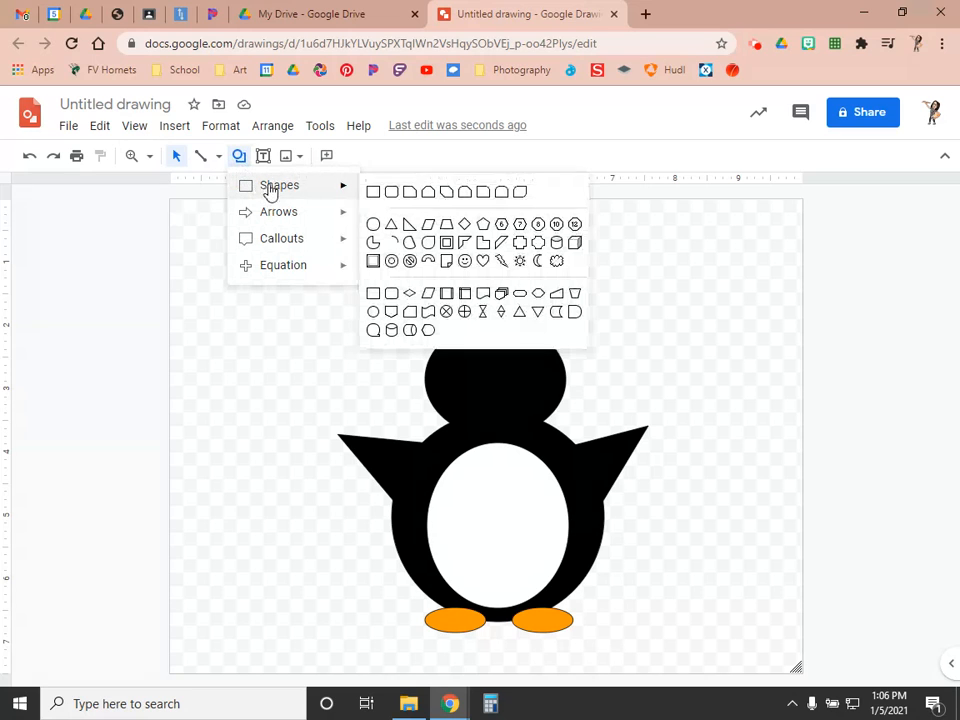
left_click(374, 226)
mouse_move(463, 343)
left_mouse_down()
mouse_move(529, 459)
mouse_move(538, 456)
mouse_move(530, 456)
left_mouse_up()
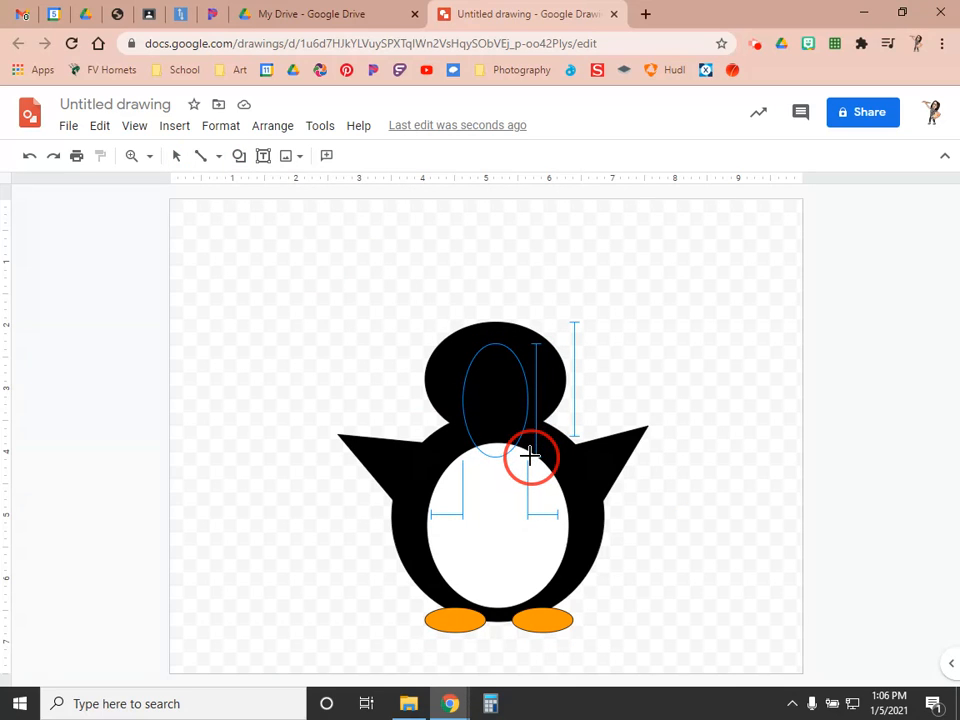
left_click_drag(530, 456, 529, 457)
left_click_drag(462, 401, 458, 399)
left_click_drag(527, 399, 502, 391)
left_click(494, 397)
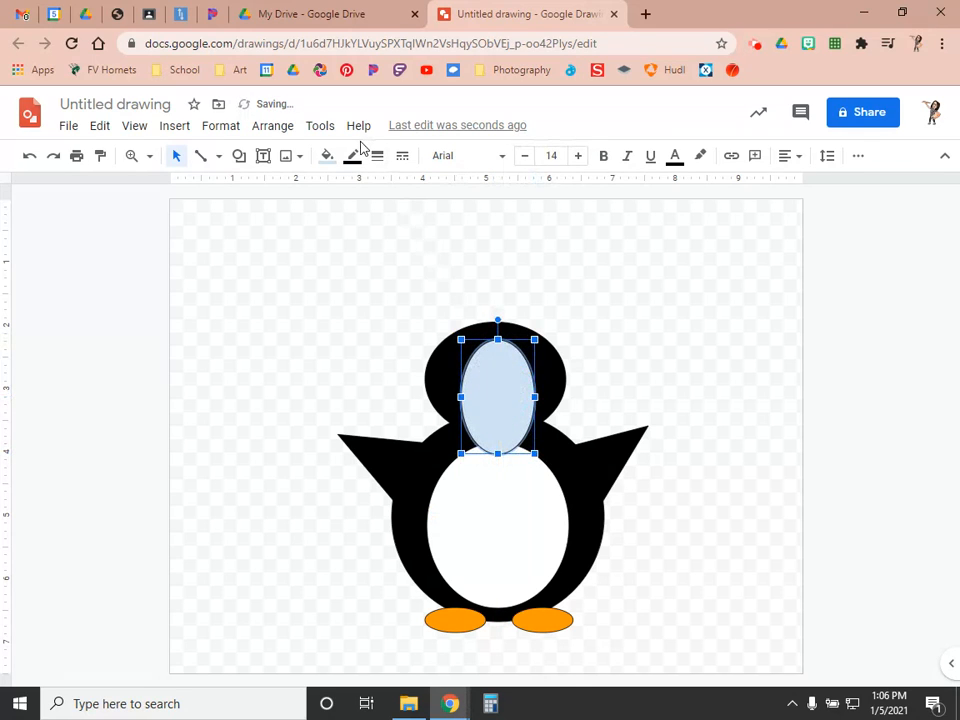
Fill the face oval with solid white
left_click(325, 163)
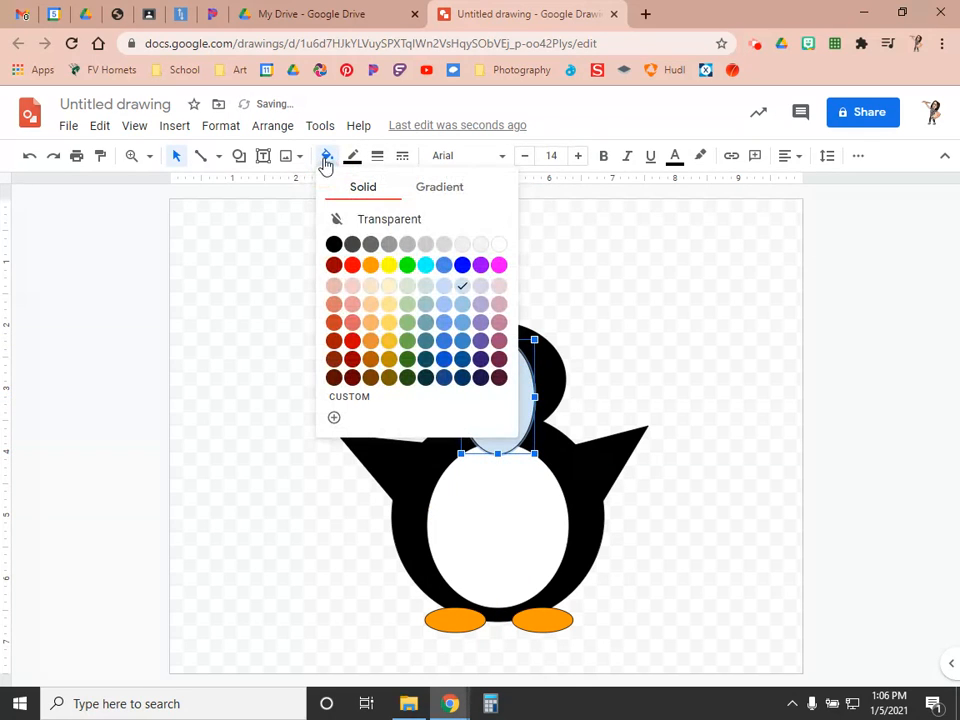
left_click(499, 248)
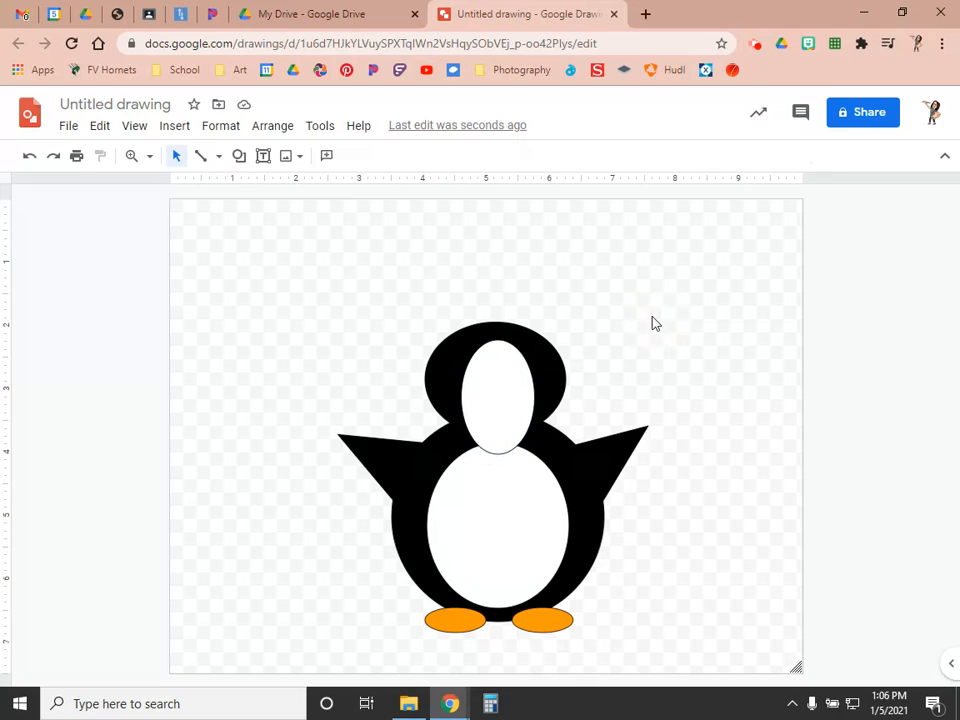
left_click(476, 392)
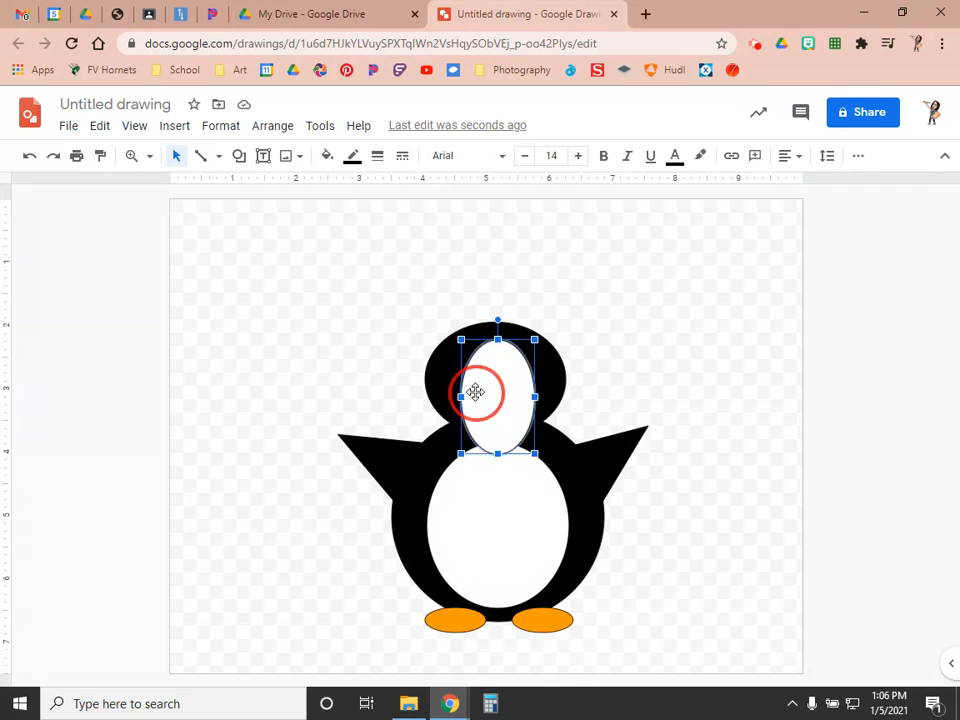
left_click(670, 367)
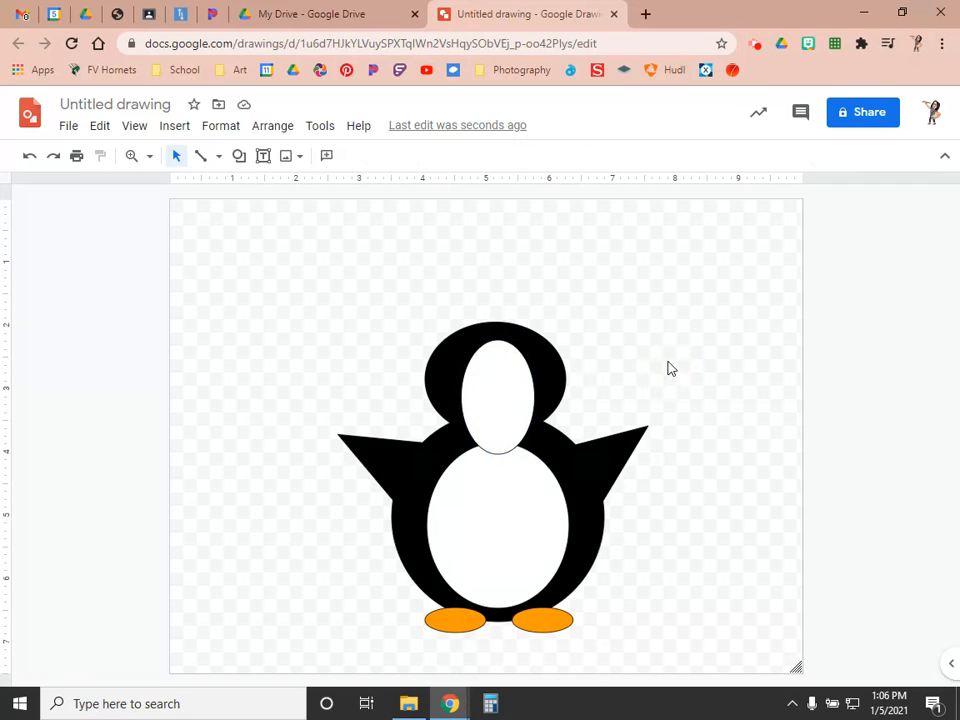
Make the face oval's border transparent
left_click(511, 428)
left_click(352, 155)
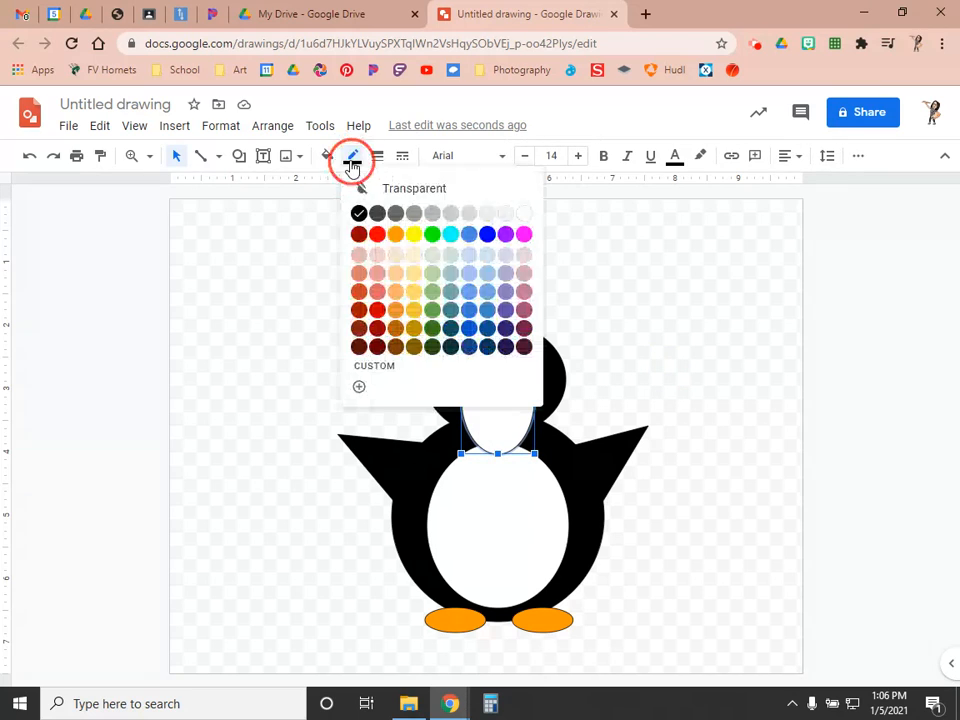
left_click(370, 195)
left_click(675, 279)
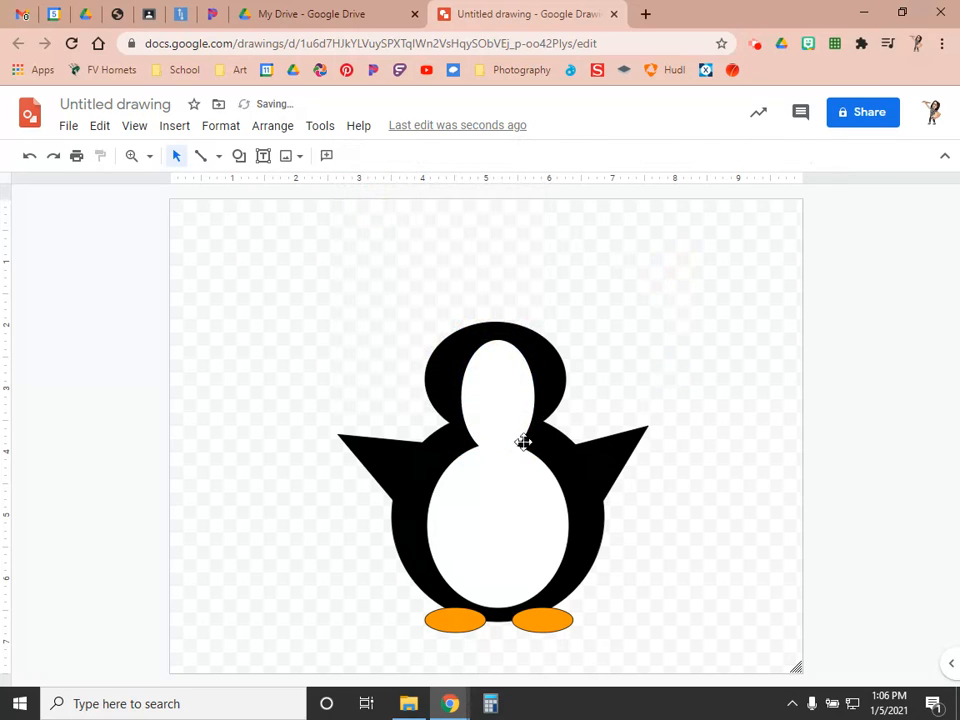
Set the face oval's border colour to white so it blends into the belly
left_click(475, 390)
mouse_move(495, 455)
left_mouse_down()
mouse_move(495, 414)
mouse_move(494, 453)
left_mouse_up()
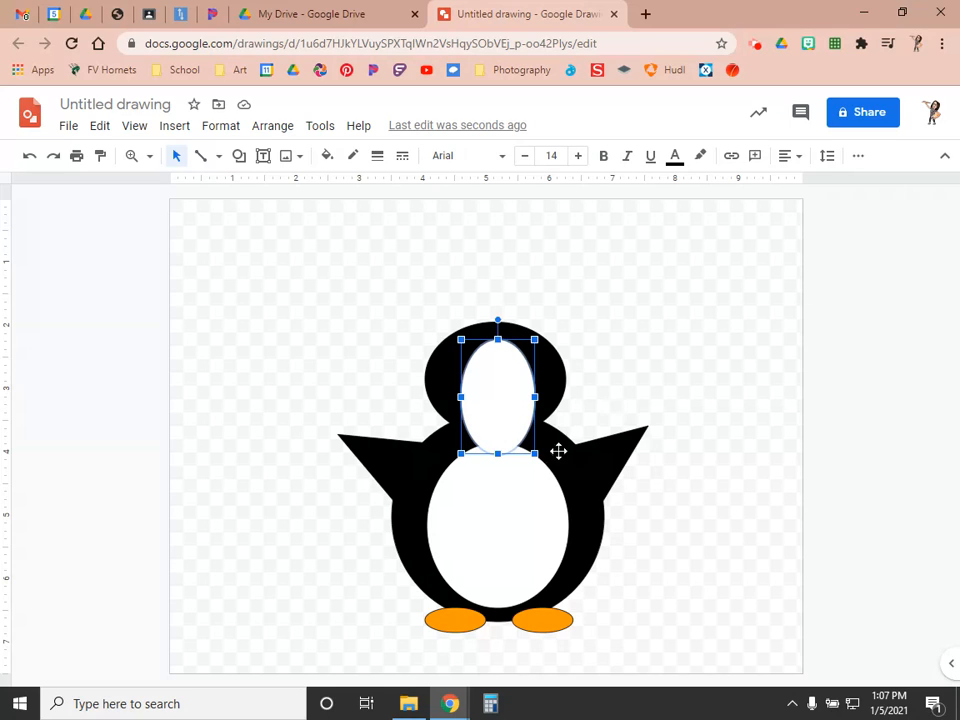
left_click(352, 163)
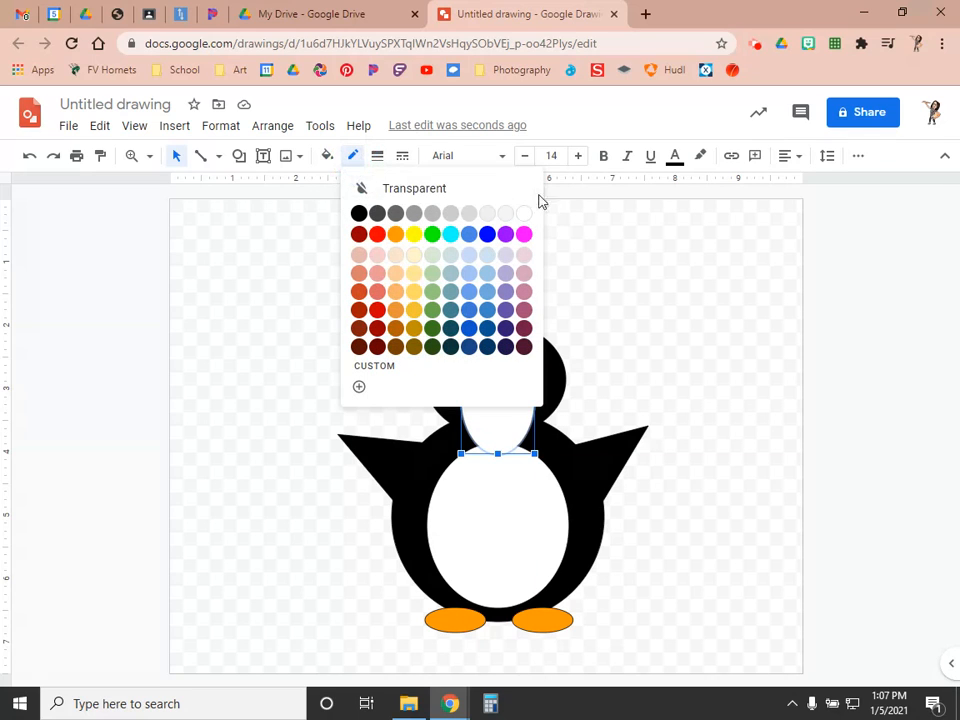
left_click(533, 209)
left_click(660, 321)
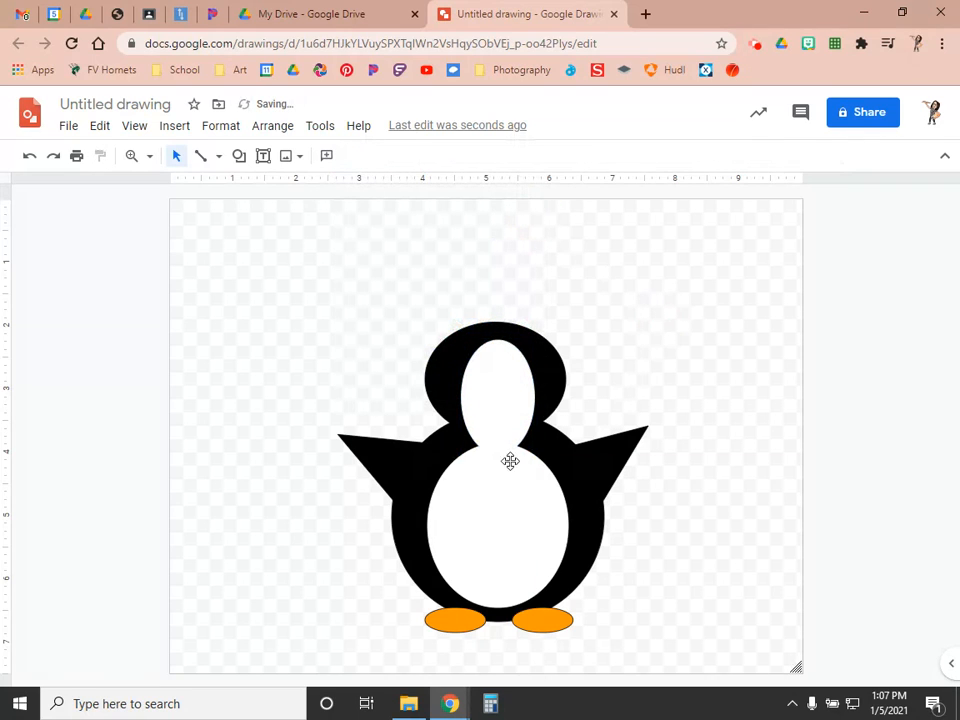
left_click(491, 369)
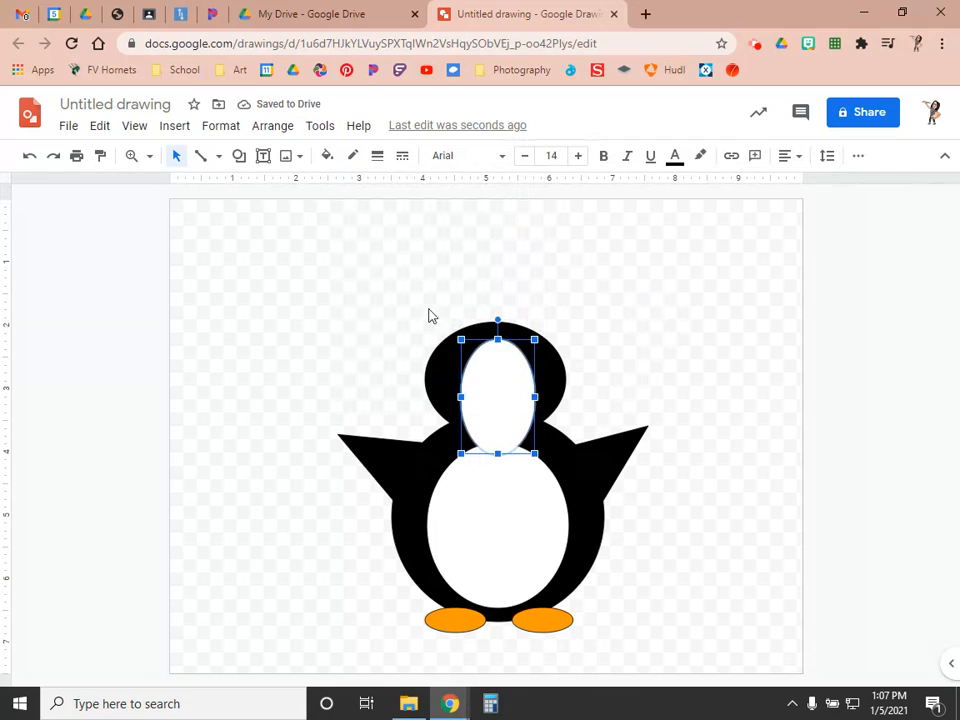
left_click(353, 158)
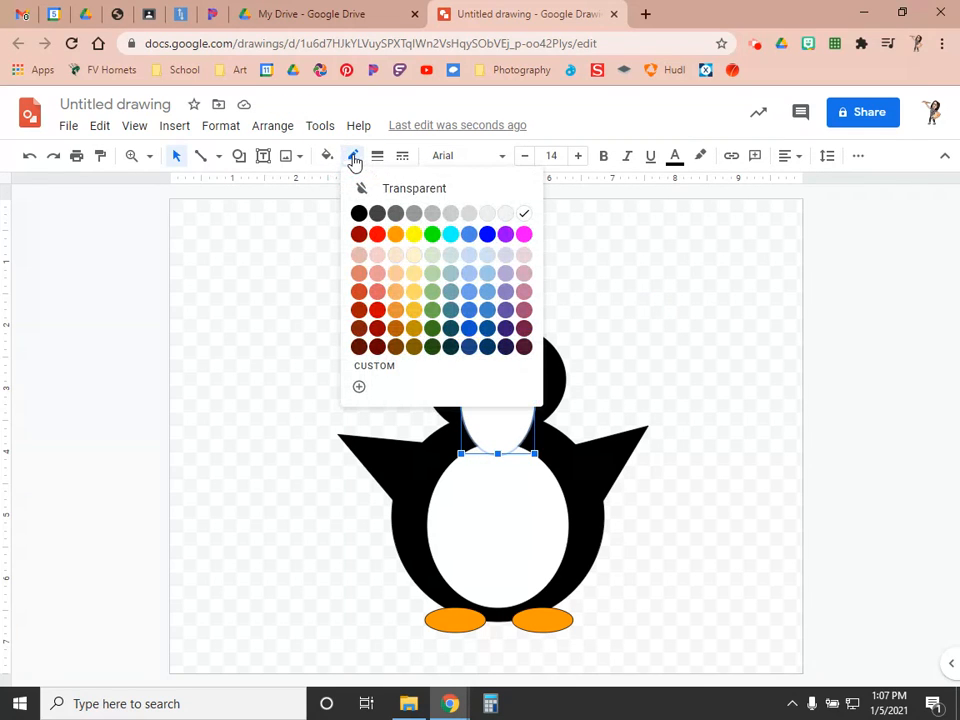
left_click(354, 160)
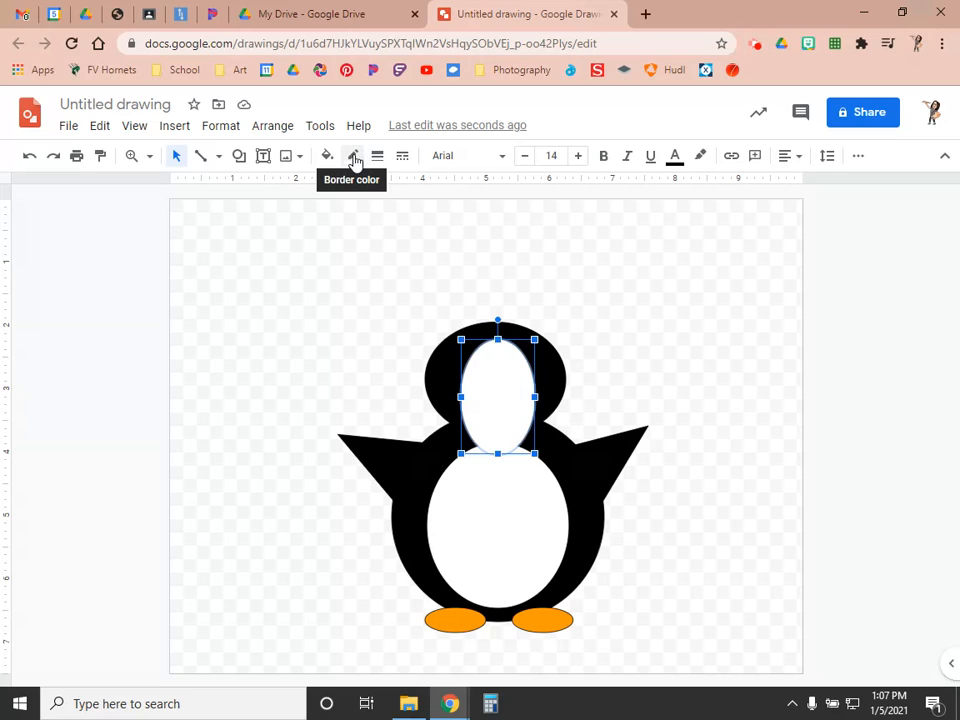
left_click(354, 160)
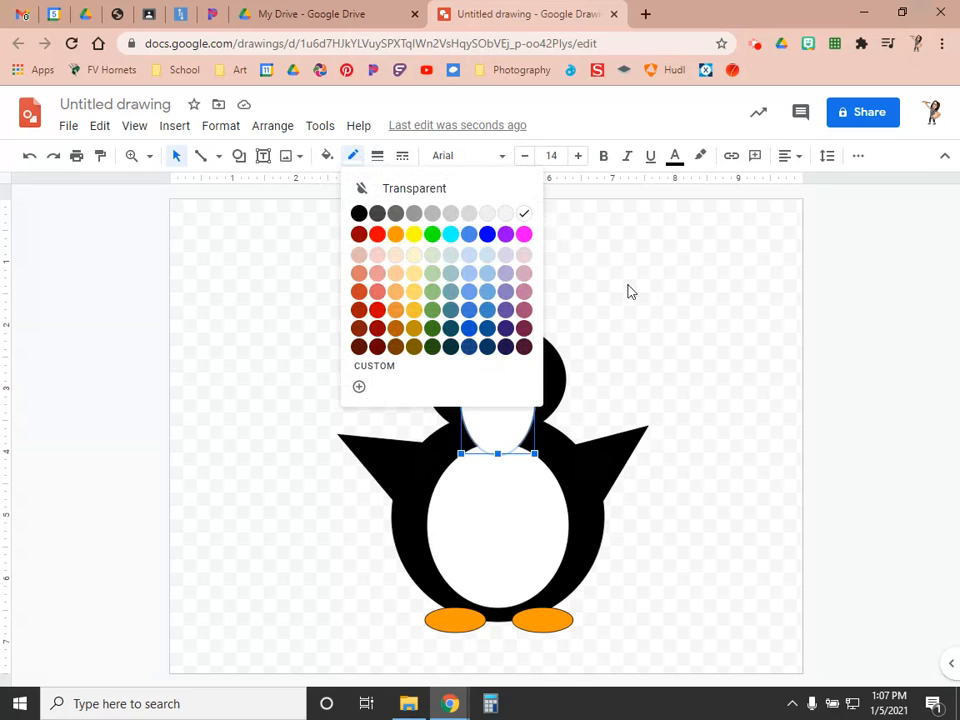
left_click(647, 317)
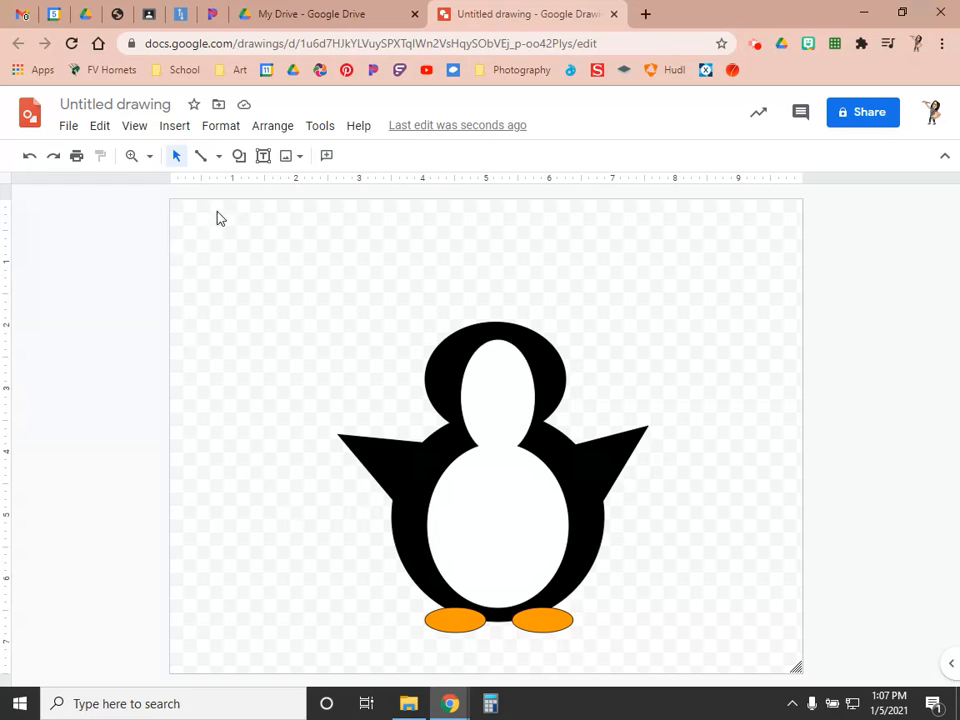
Draw a small eye oval about 0.3 in wide and place it in the upper left of the white face
left_click(239, 157)
mouse_move(266, 192)
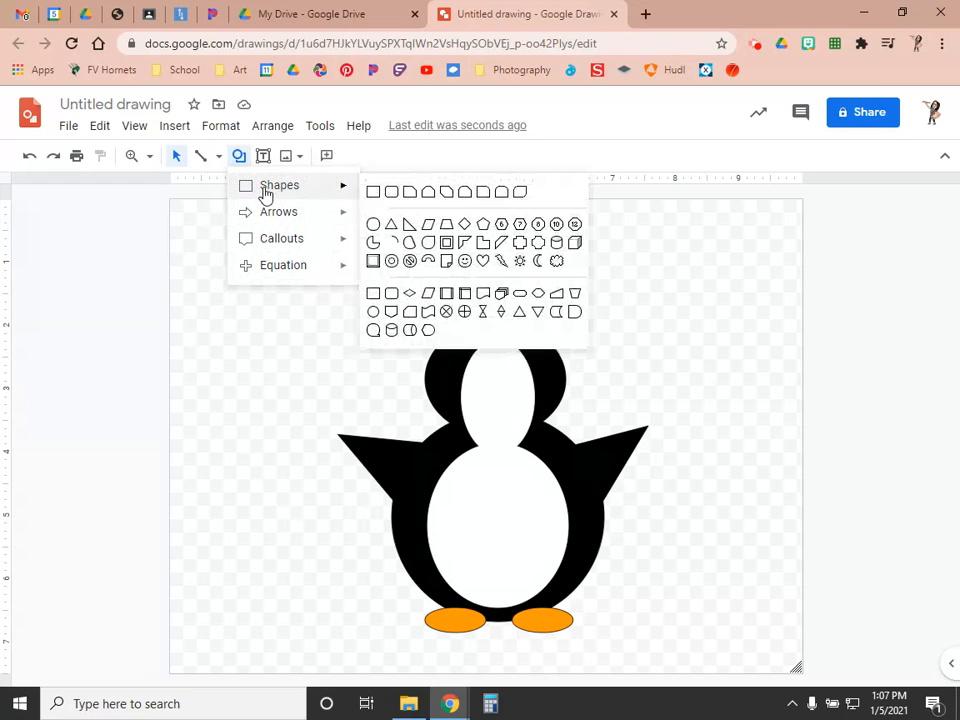
left_click(373, 224)
left_click_drag(473, 368, 492, 383)
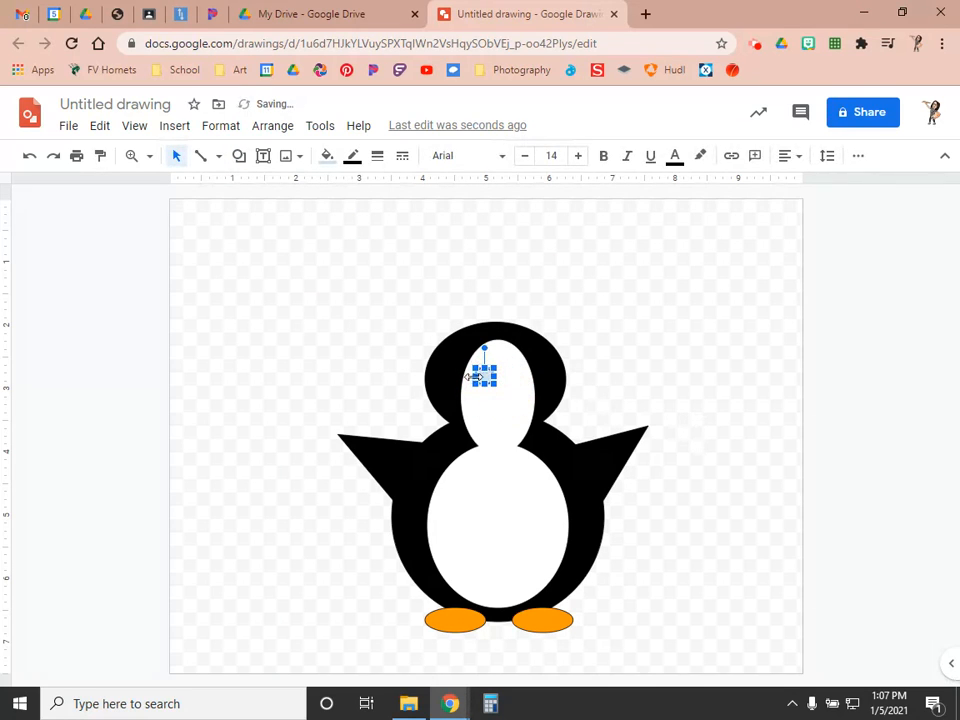
left_click_drag(486, 377, 449, 397)
Widen the white face oval evenly on both sides to about 1.4 in
left_click(465, 394)
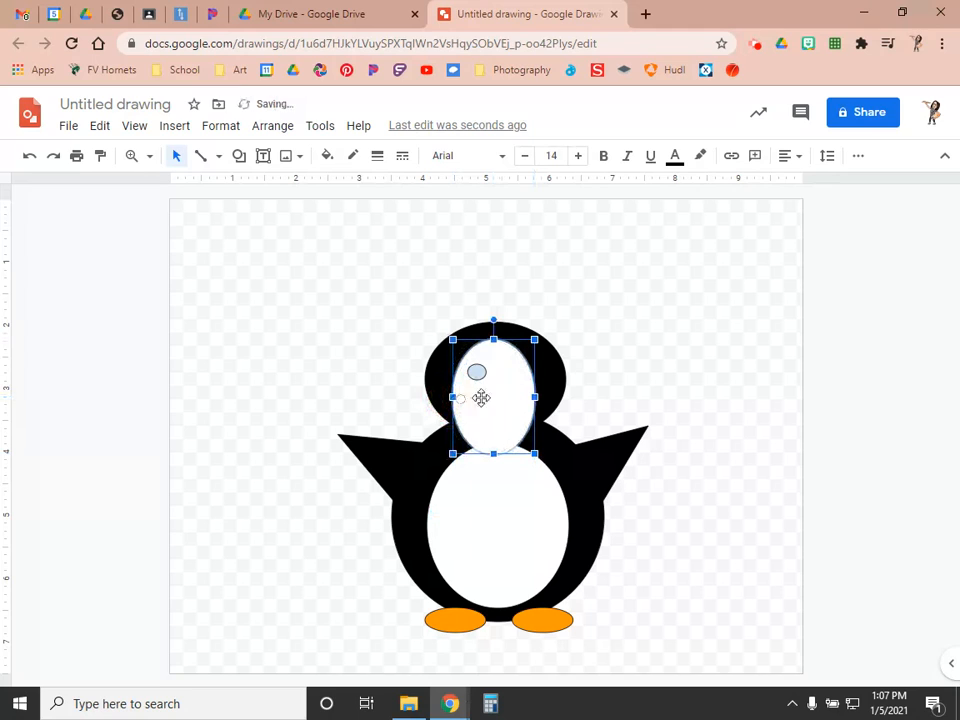
left_click_drag(535, 397, 542, 396)
left_click(638, 382)
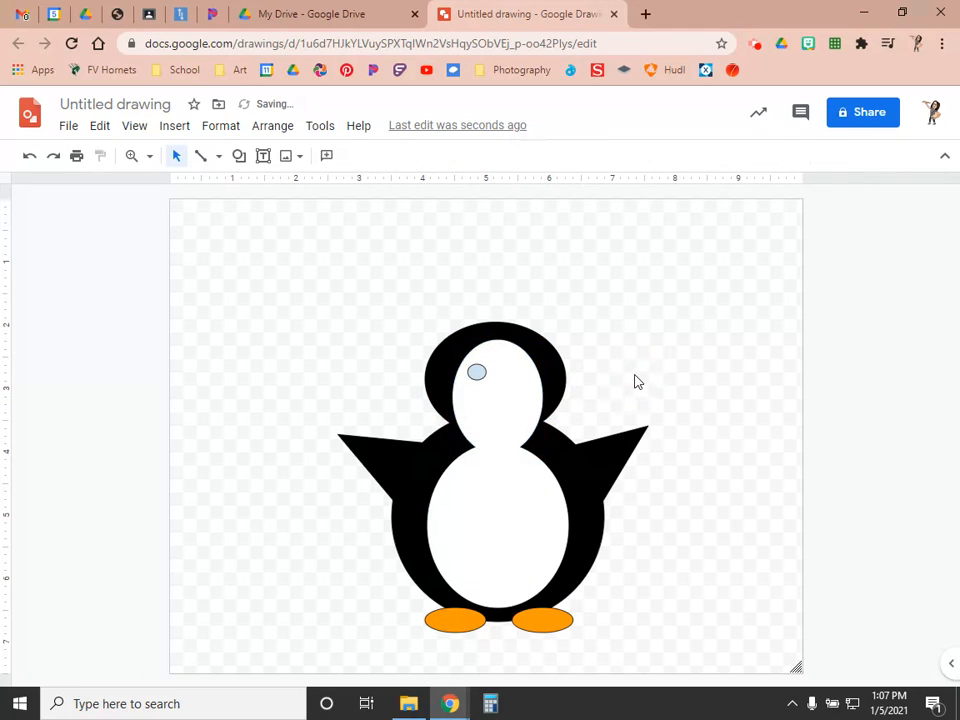
Fill the eye oval with white, duplicate it and place the copy level with it on the face's right half
left_click(476, 372)
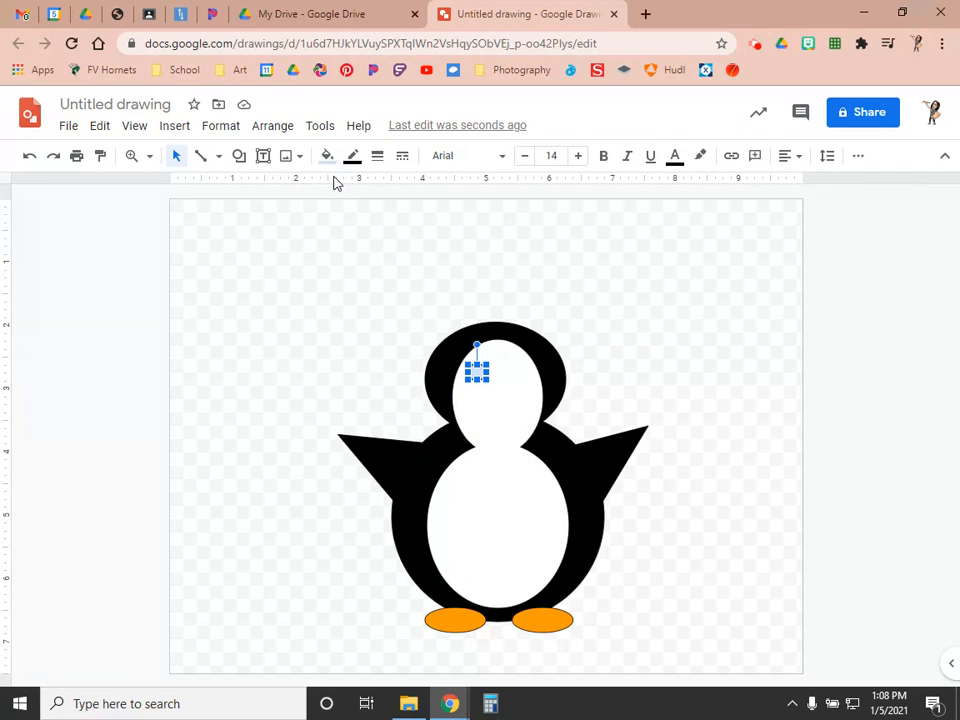
left_click(326, 157)
left_click(500, 247)
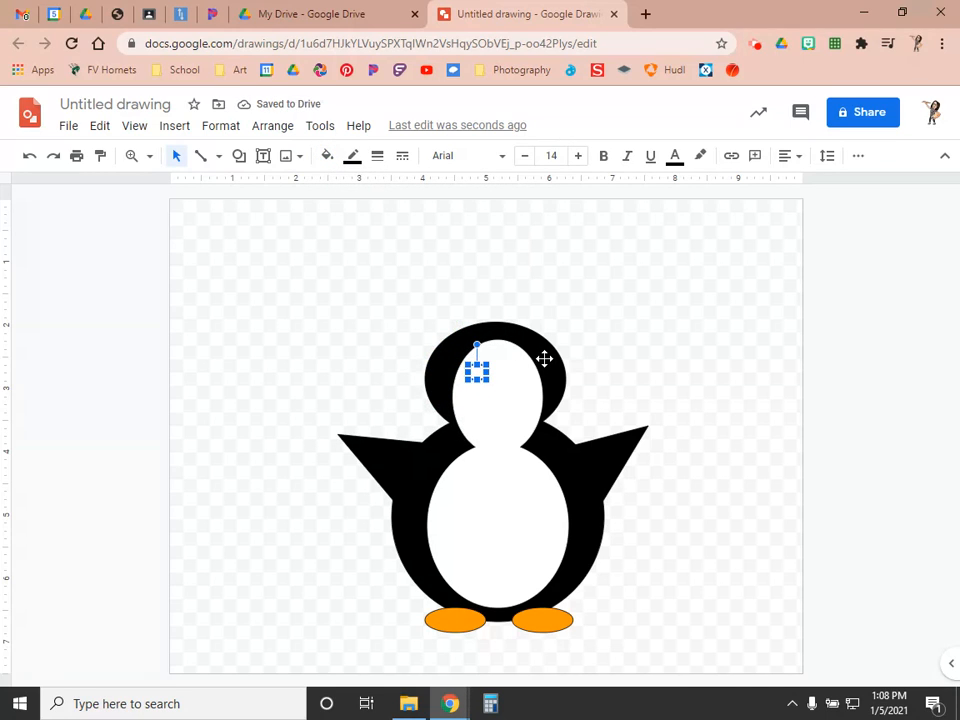
key("ctrl+d")
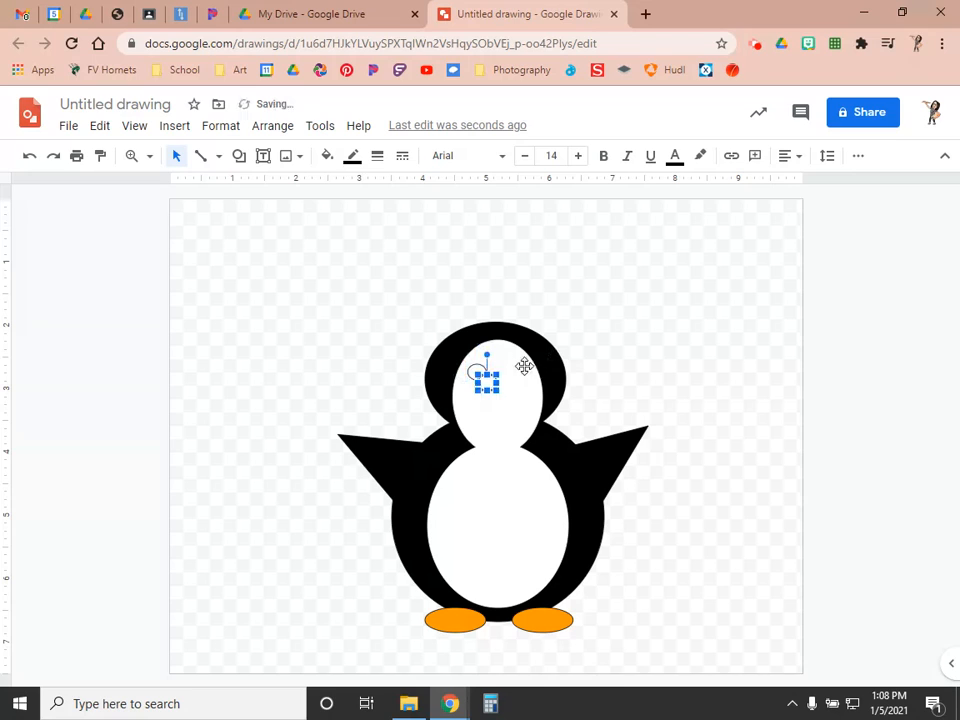
left_click_drag(487, 380, 515, 371)
left_click(645, 391)
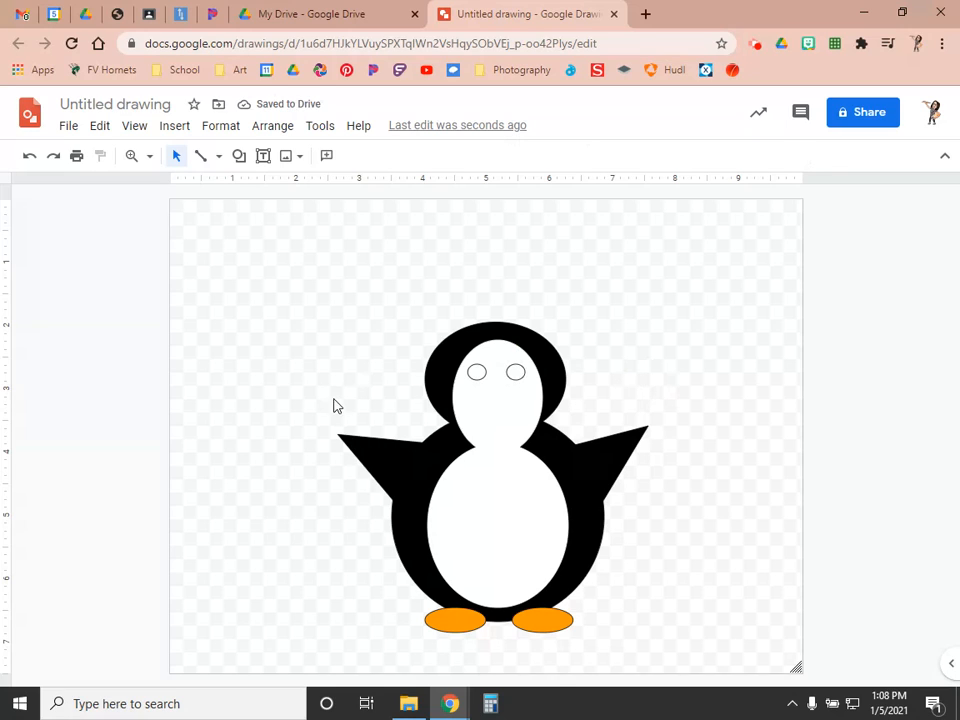
Enlarge the left eye to about 0.5 in wide and 0.4 in tall, and give the right eye the same size and height
left_click(481, 372)
left_click_drag(493, 361, 500, 362)
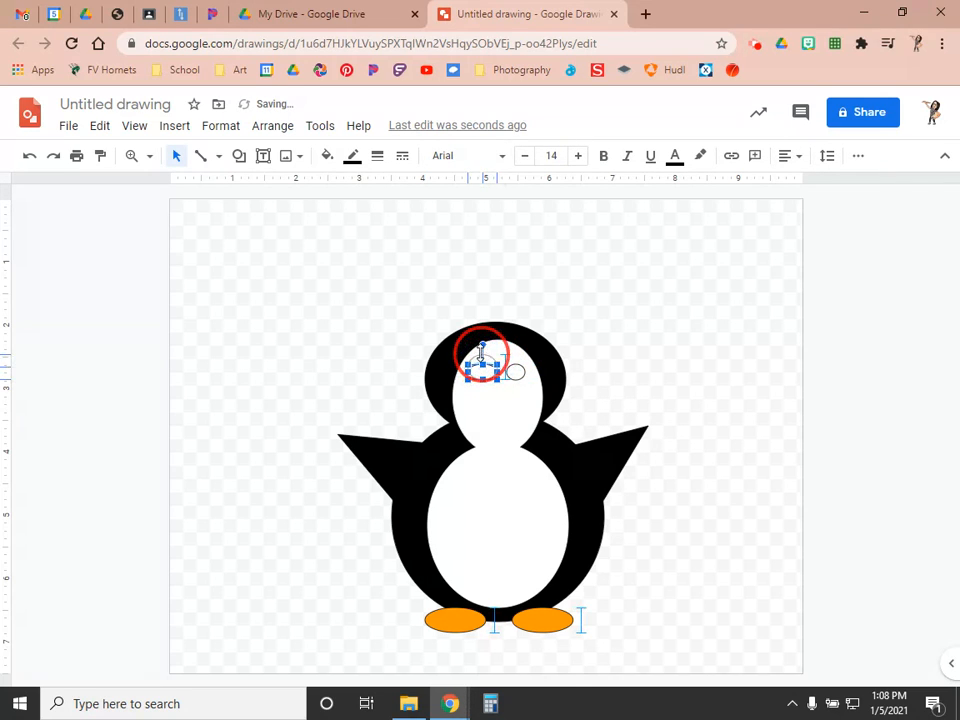
left_click(515, 372)
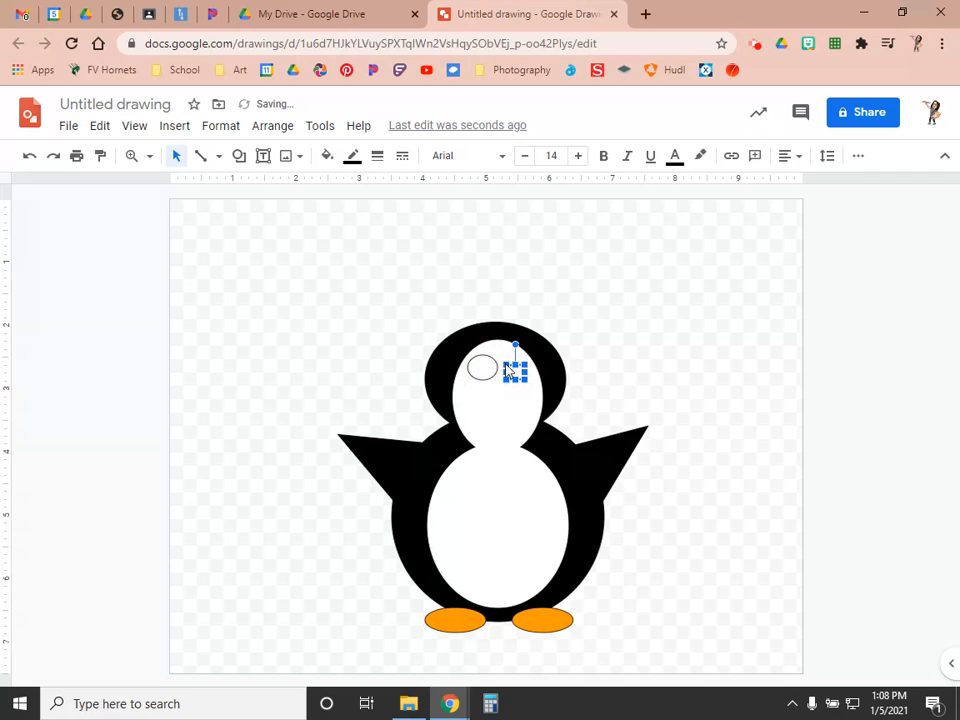
left_click_drag(504, 363, 481, 366)
left_click(679, 336)
left_click(514, 369)
left_click(604, 356)
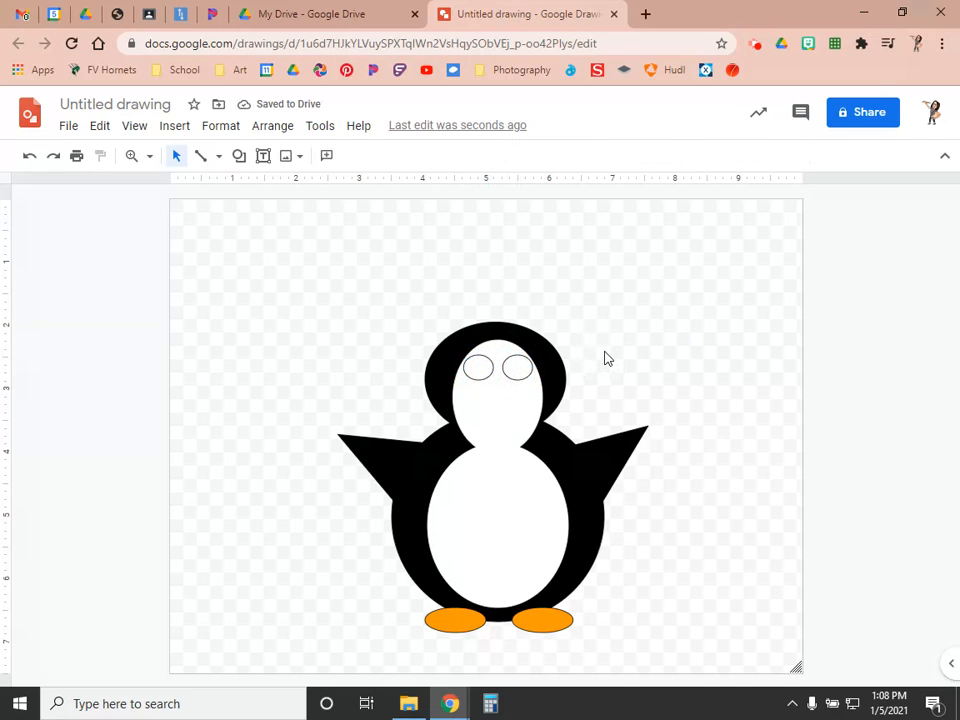
Move the two eyes together until they touch side by side near the centre of the upper face
left_click(510, 367)
left_click_drag(508, 367, 481, 368)
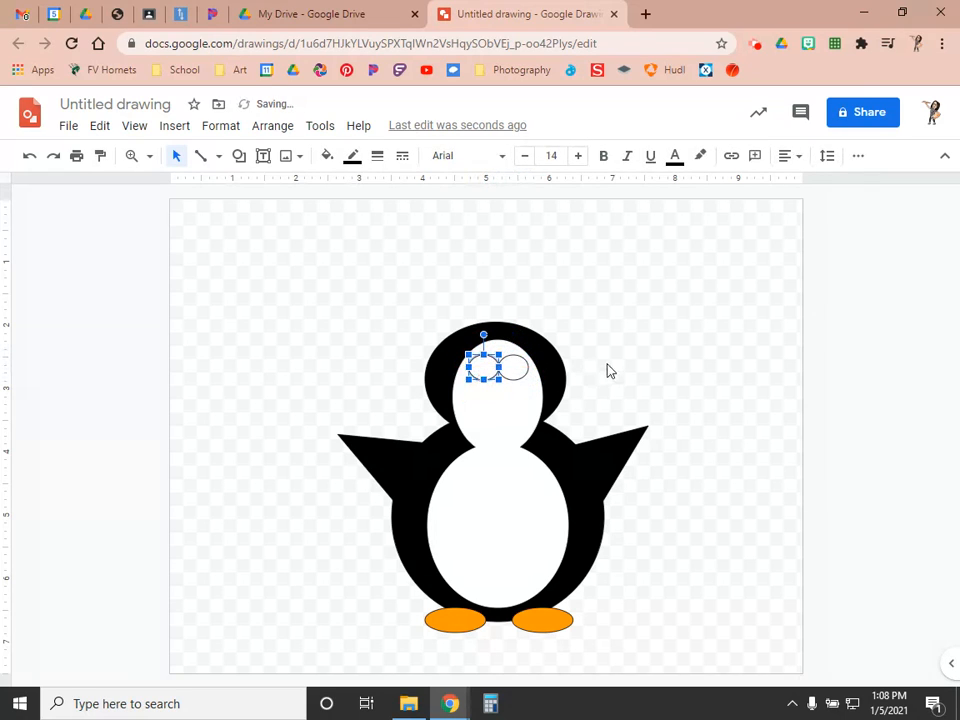
left_click(609, 371)
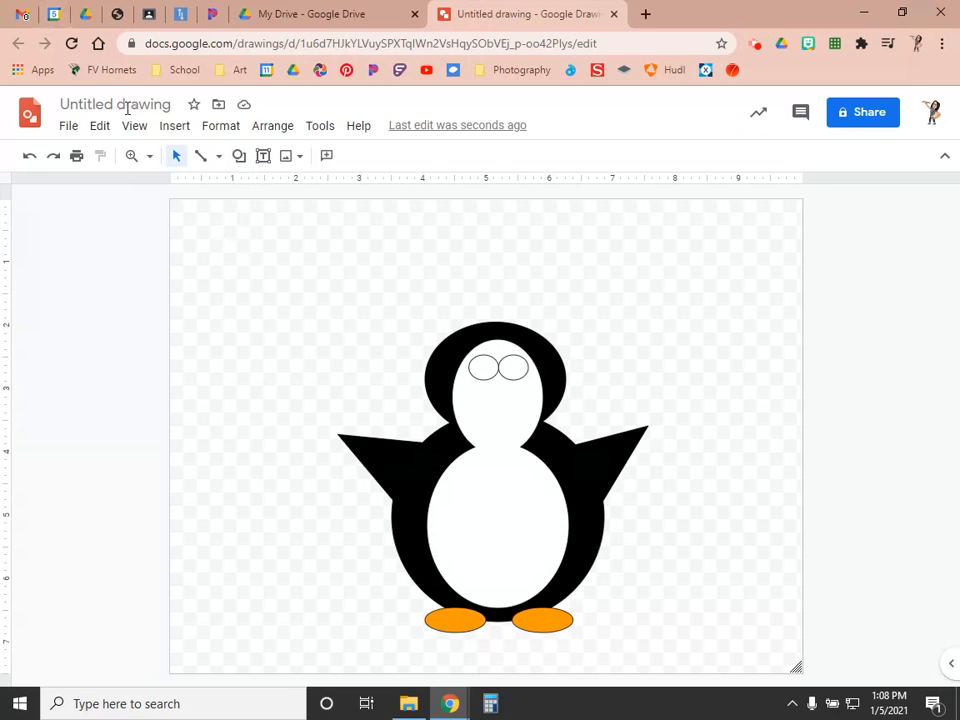
Draw an oval pupil about 0.3 in wide in the lower part of the left eye
left_click(148, 157)
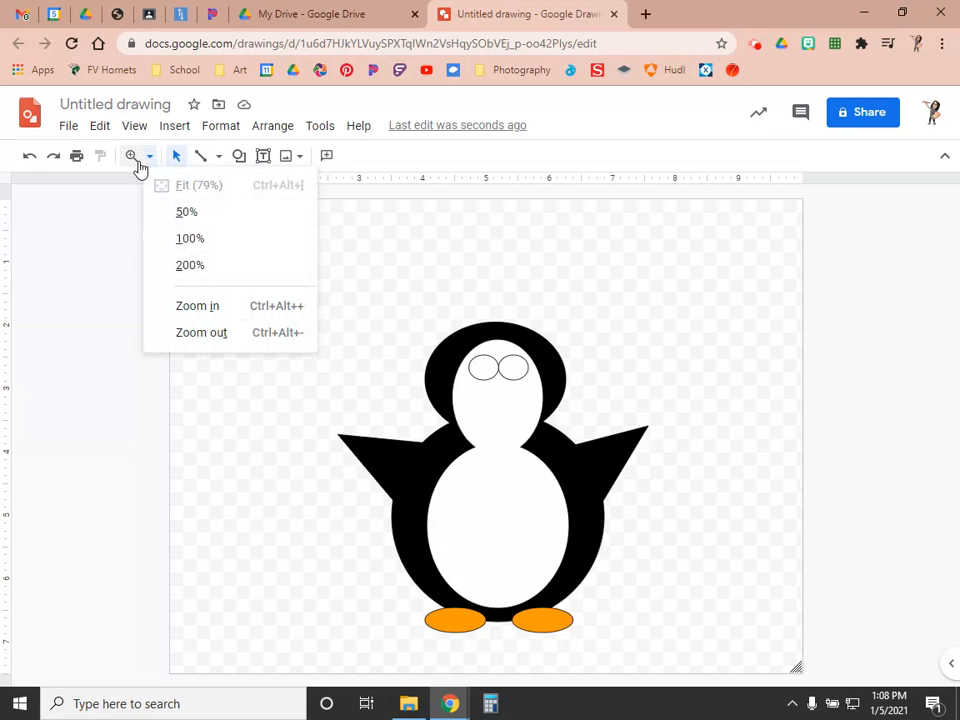
left_click(189, 241)
left_click(146, 157)
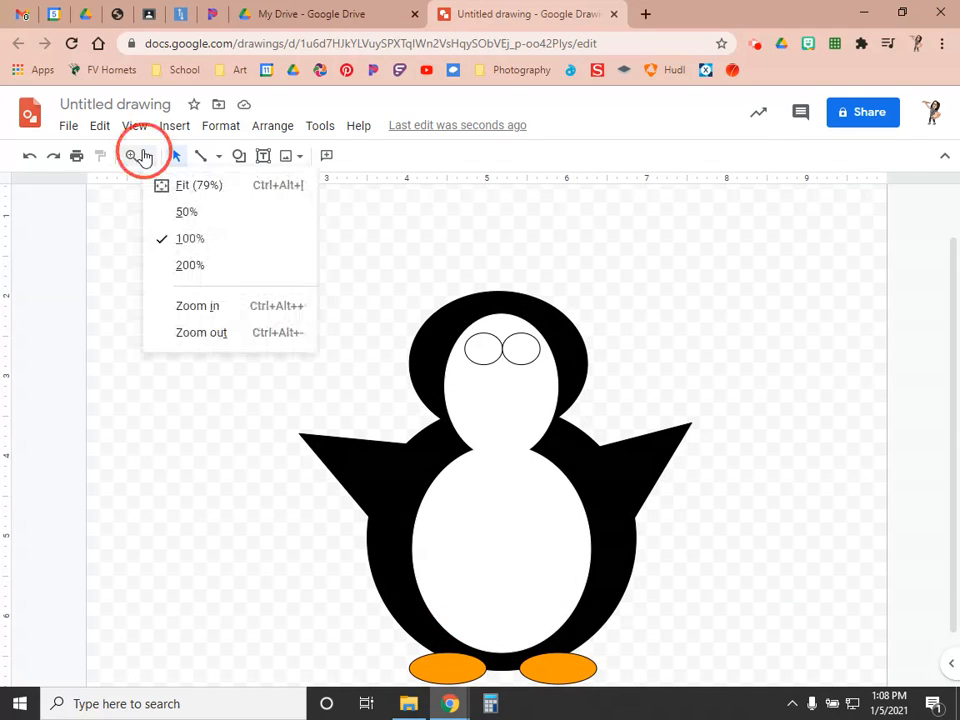
left_click(176, 264)
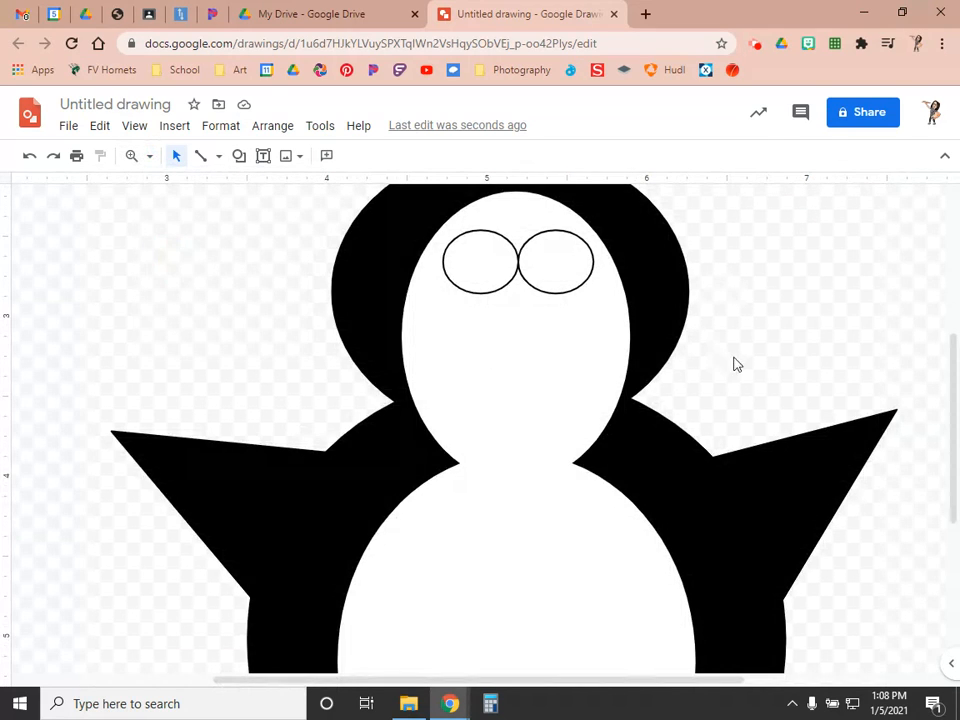
left_click(243, 159)
mouse_move(282, 199)
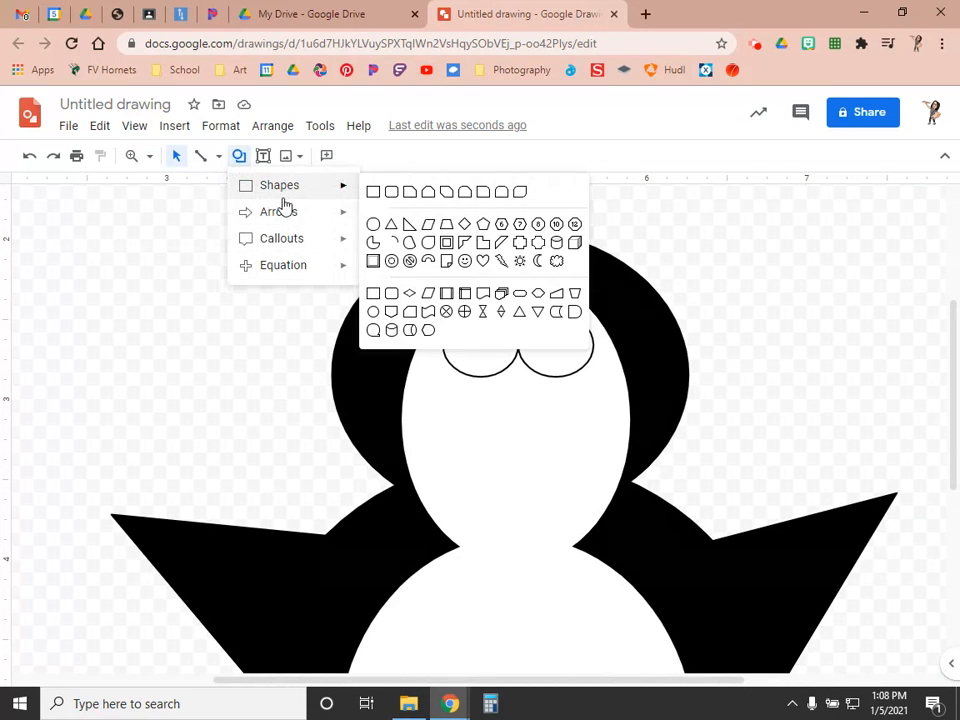
left_click(373, 225)
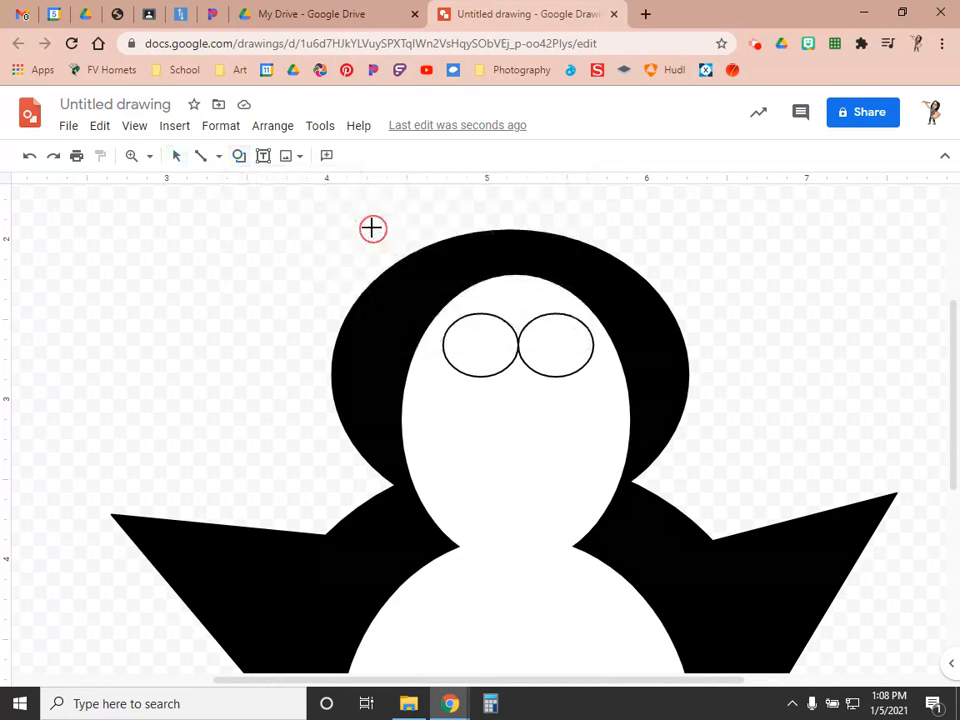
left_click_drag(455, 336, 506, 376)
left_click(475, 365)
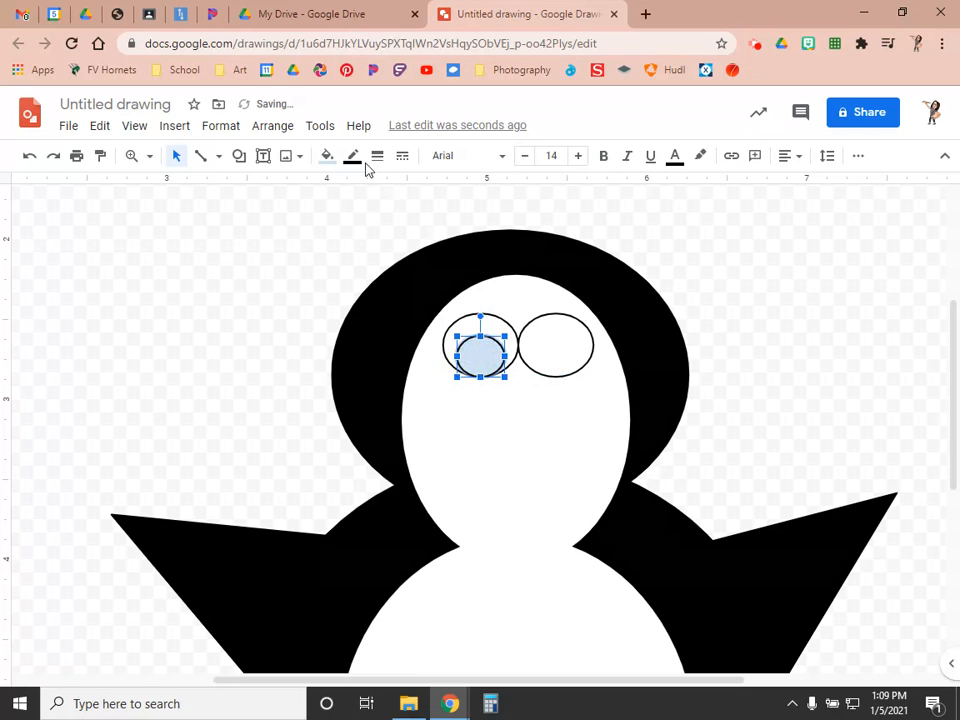
Fill the pupil with black, duplicate it and place the copy at the same height in the right eye
left_click(327, 157)
left_click(336, 250)
key("ctrl+d")
left_click_drag(510, 386, 560, 363)
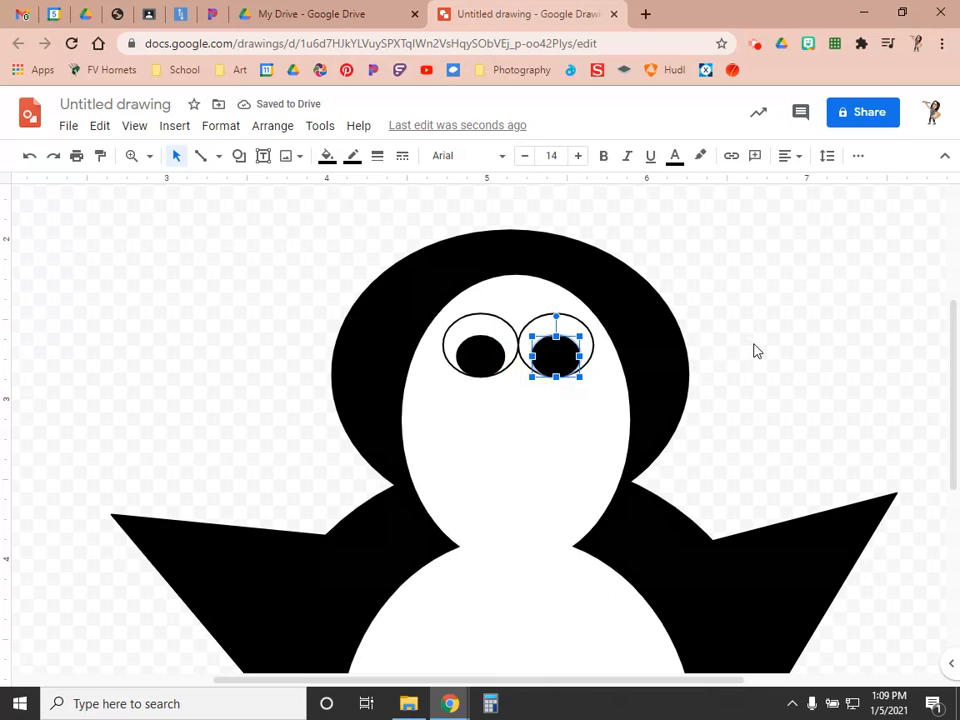
left_click(735, 337)
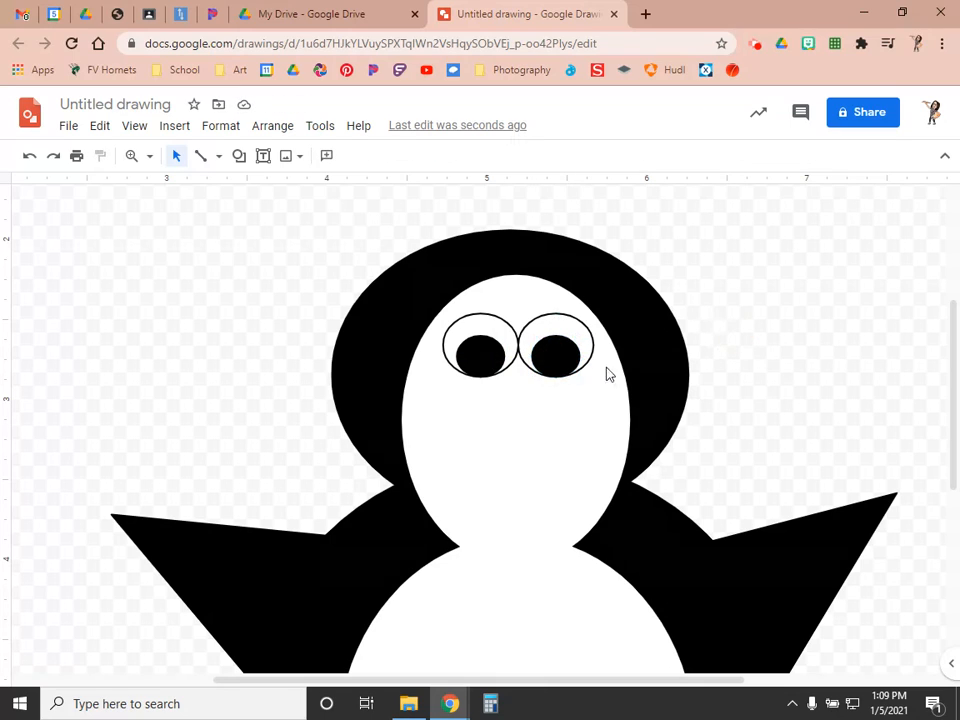
Recolor both pupils with the same dark green fill
left_click(564, 356)
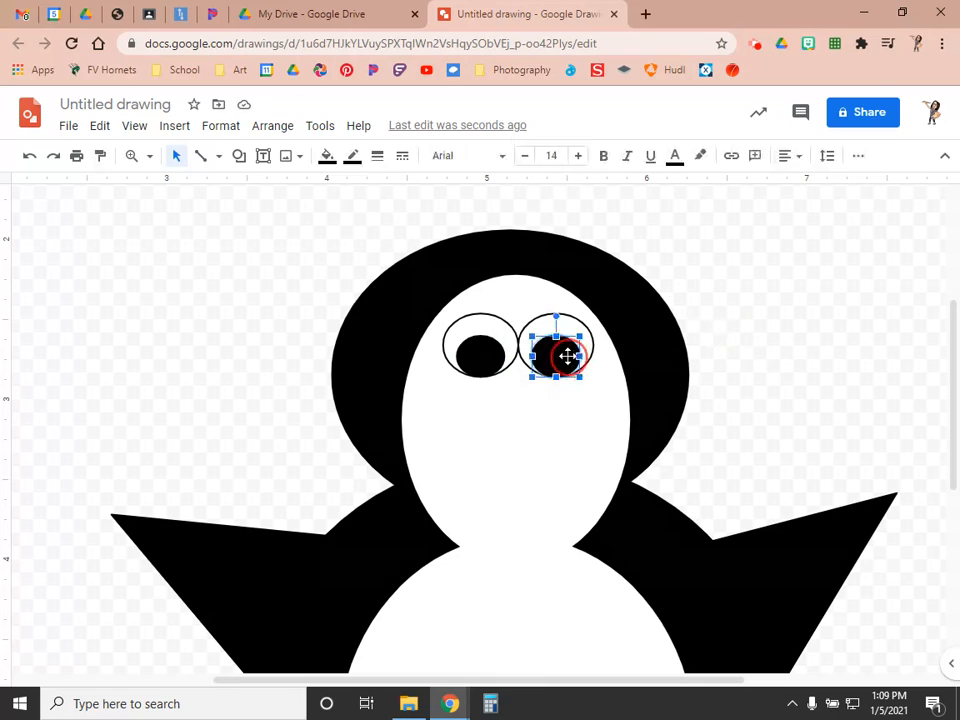
left_click(327, 157)
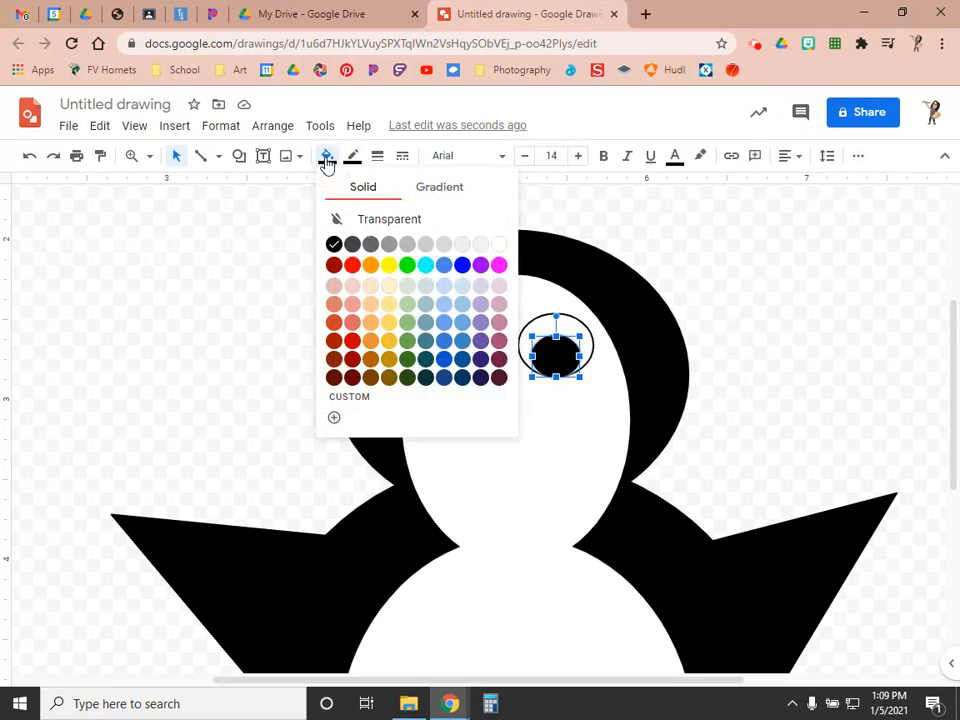
left_click(410, 358)
left_click(490, 354)
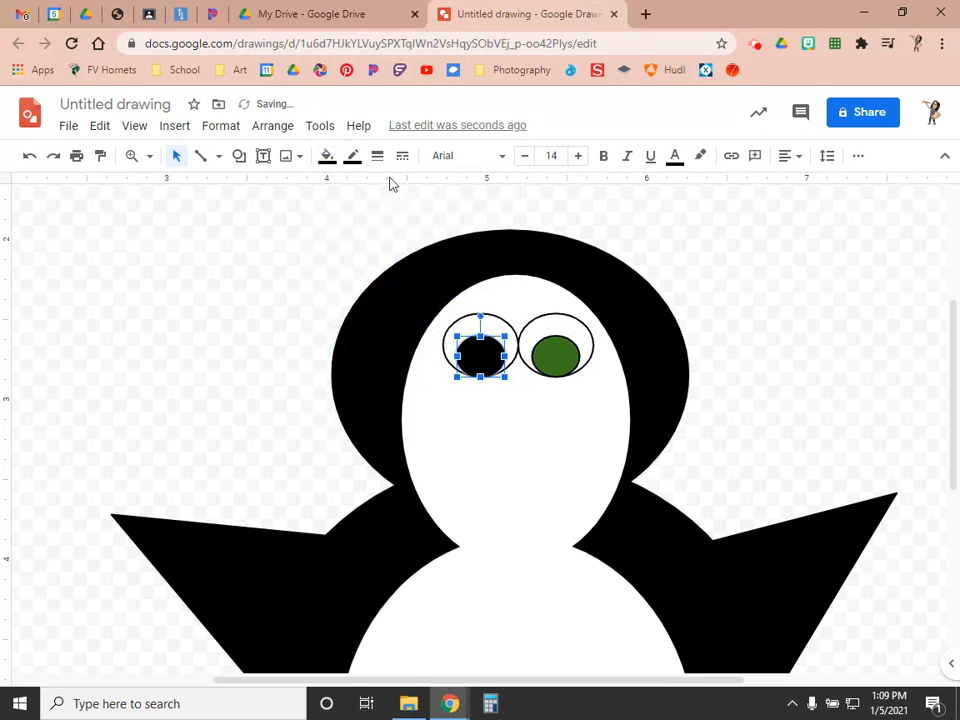
left_click(327, 157)
left_click(403, 360)
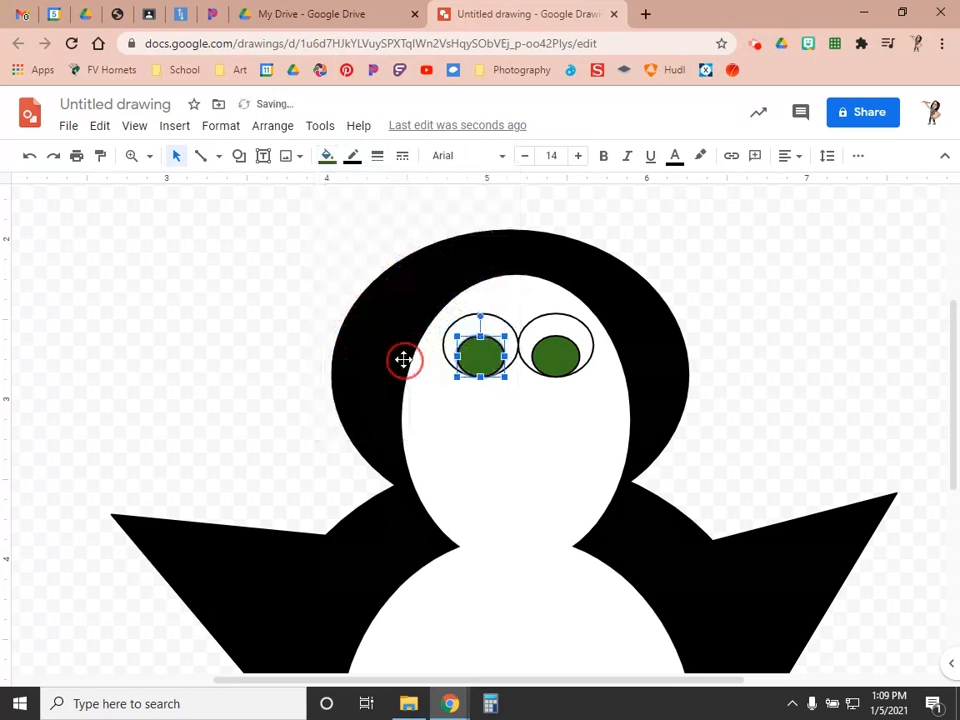
left_click(711, 347)
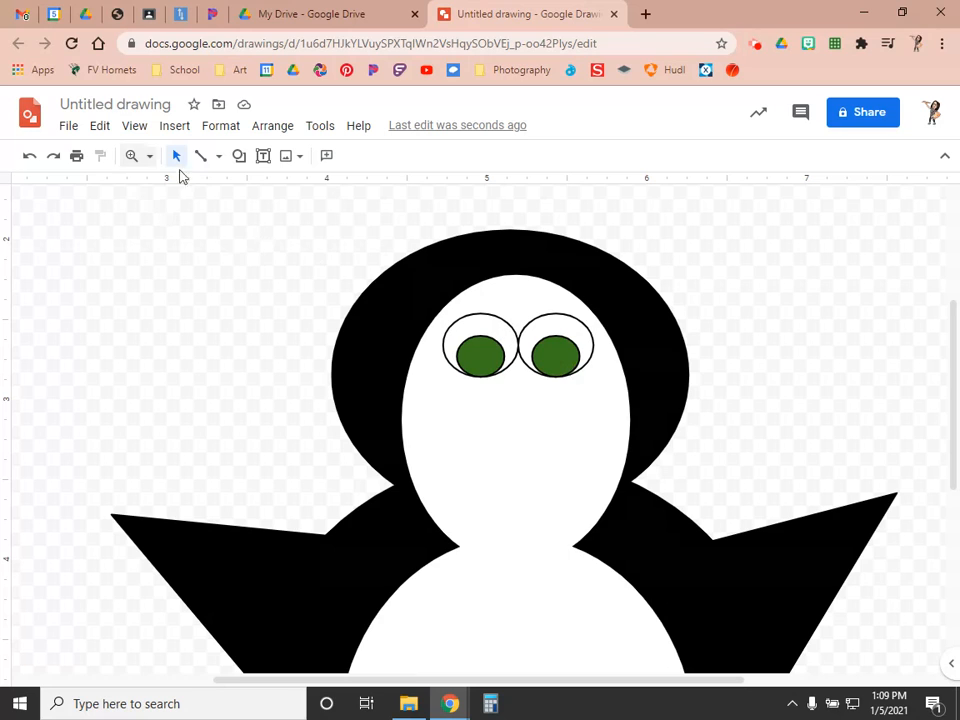
Draw a triangle beak about 0.3 in wide, rotate it to point downward and center it just below the eyes
left_click(240, 158)
mouse_move(279, 197)
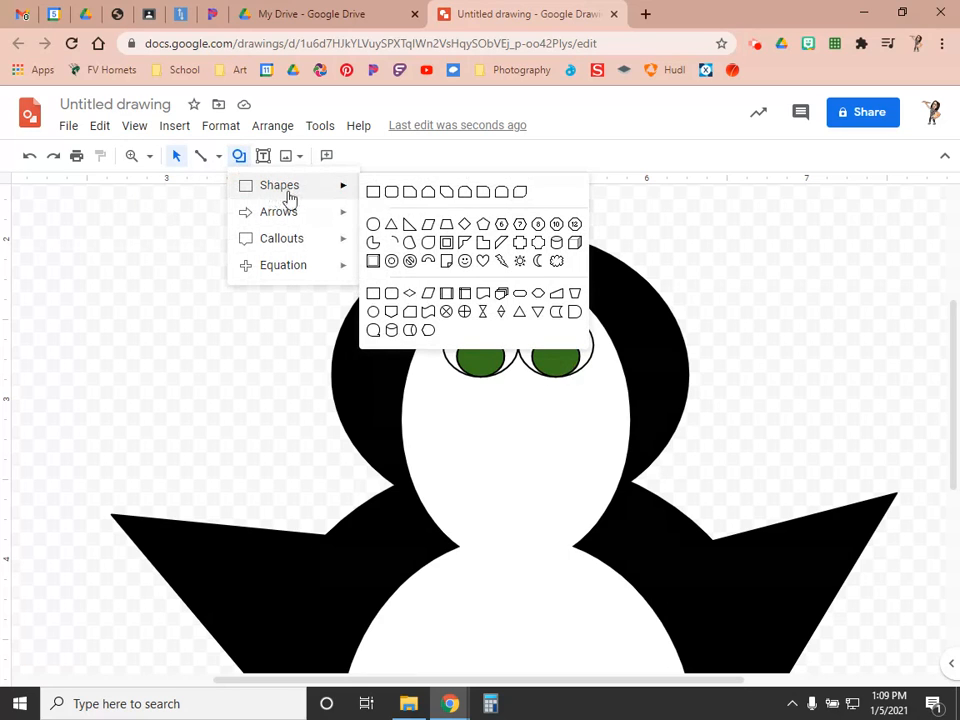
left_click(392, 226)
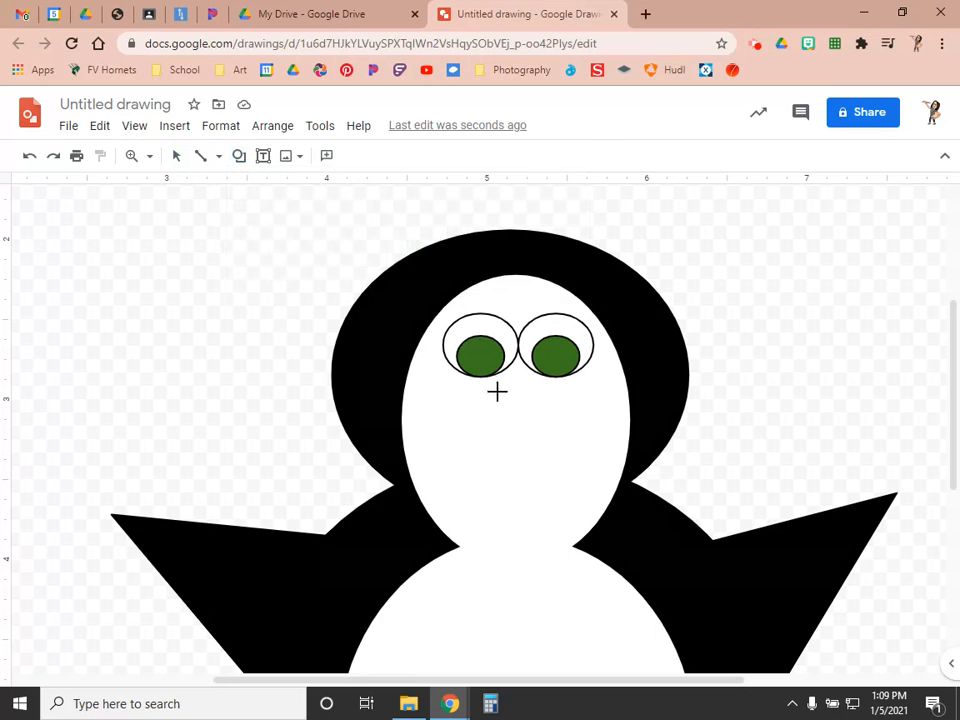
left_click_drag(492, 384, 540, 439)
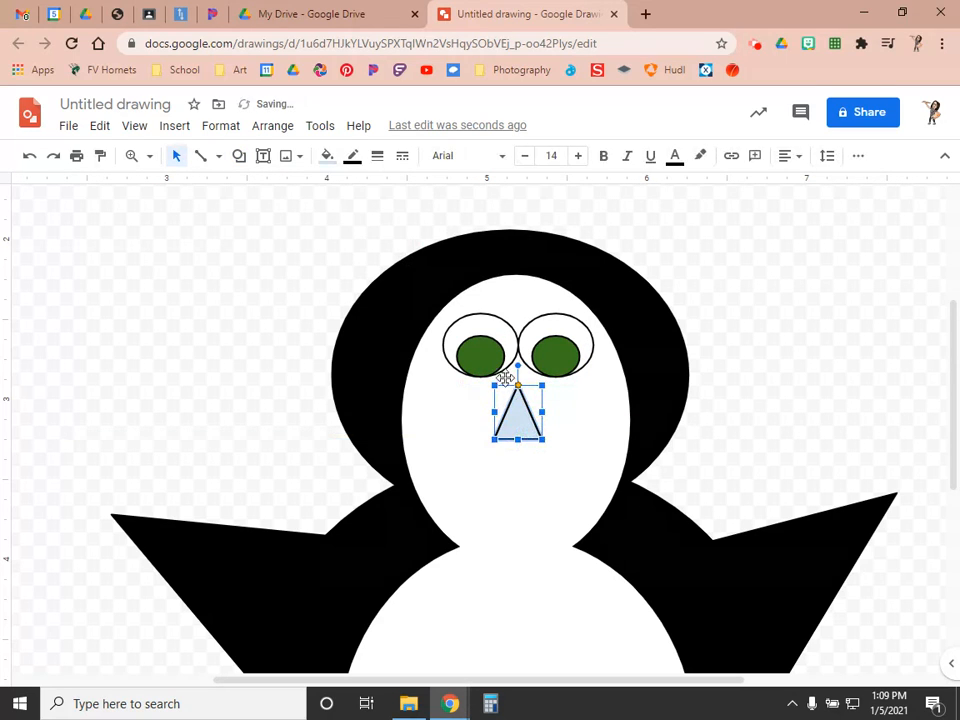
left_click_drag(517, 367, 518, 475)
left_click_drag(522, 401, 519, 410)
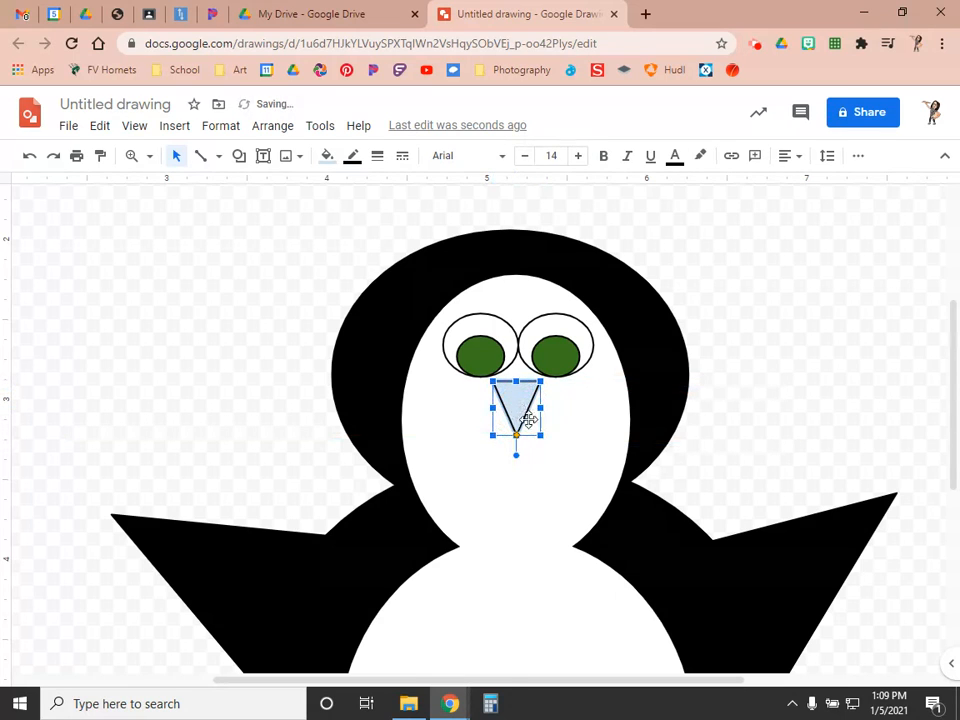
left_click(792, 396)
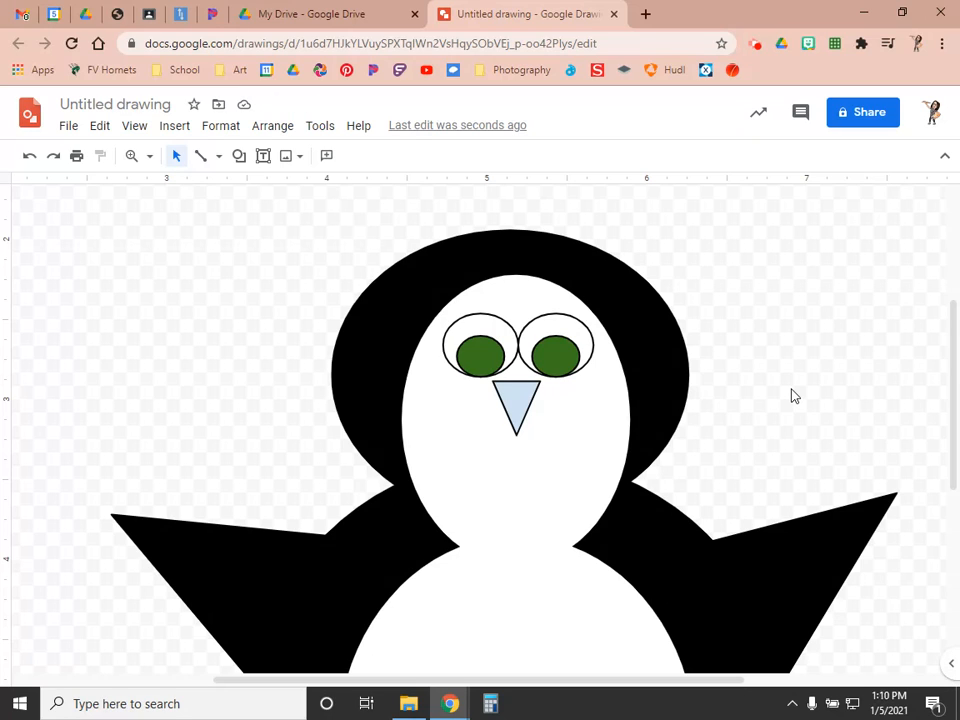
Fill the beak triangle with orange to match the feet
left_click(507, 397)
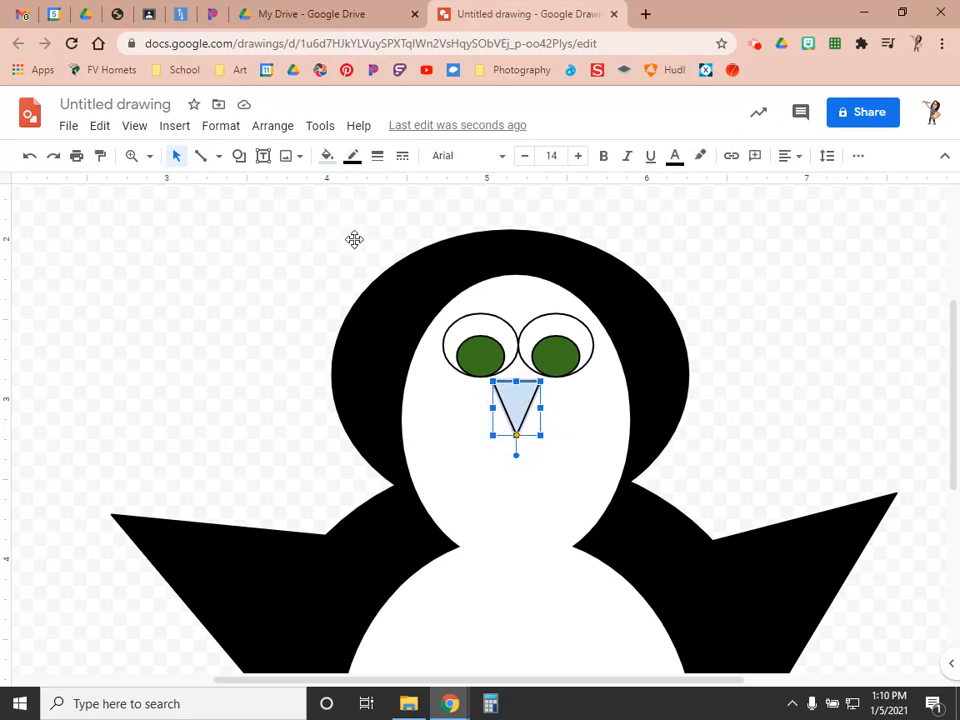
left_click(326, 157)
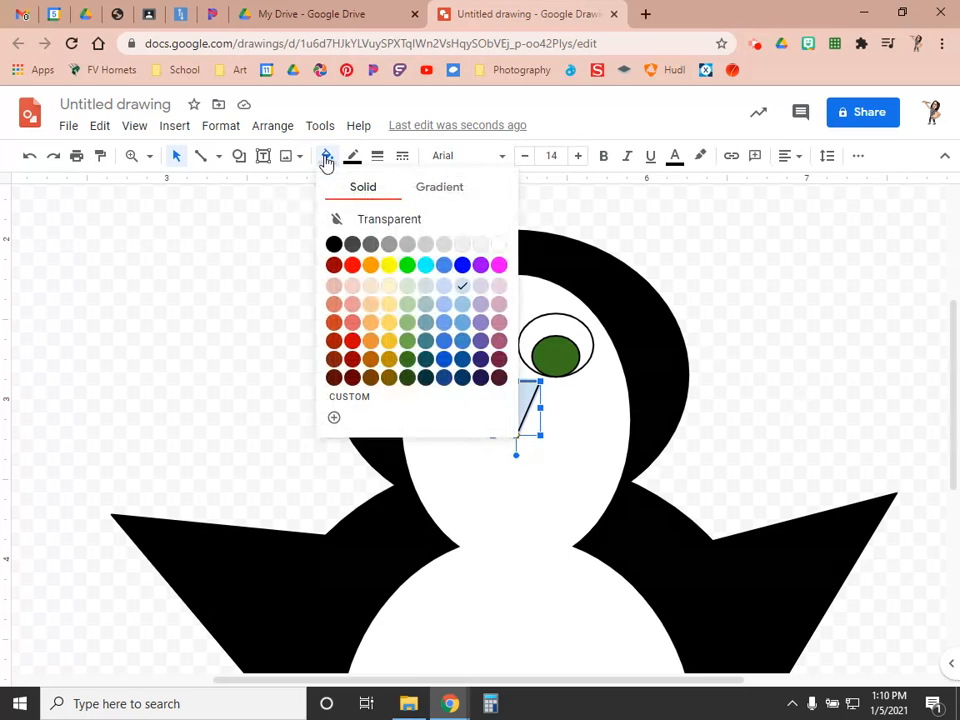
left_click(371, 266)
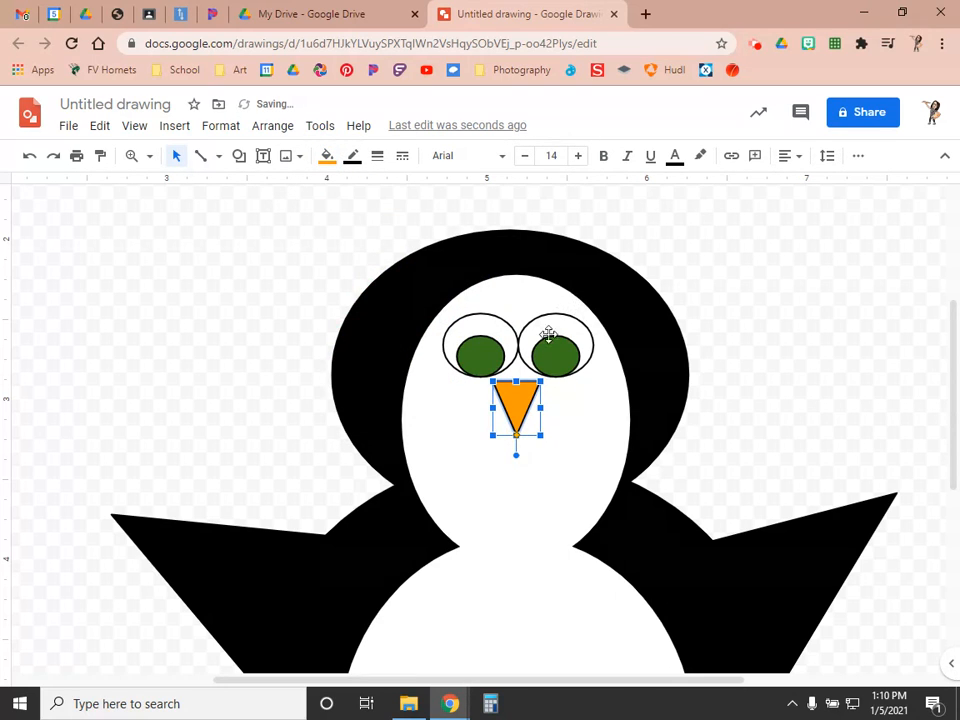
left_click(744, 377)
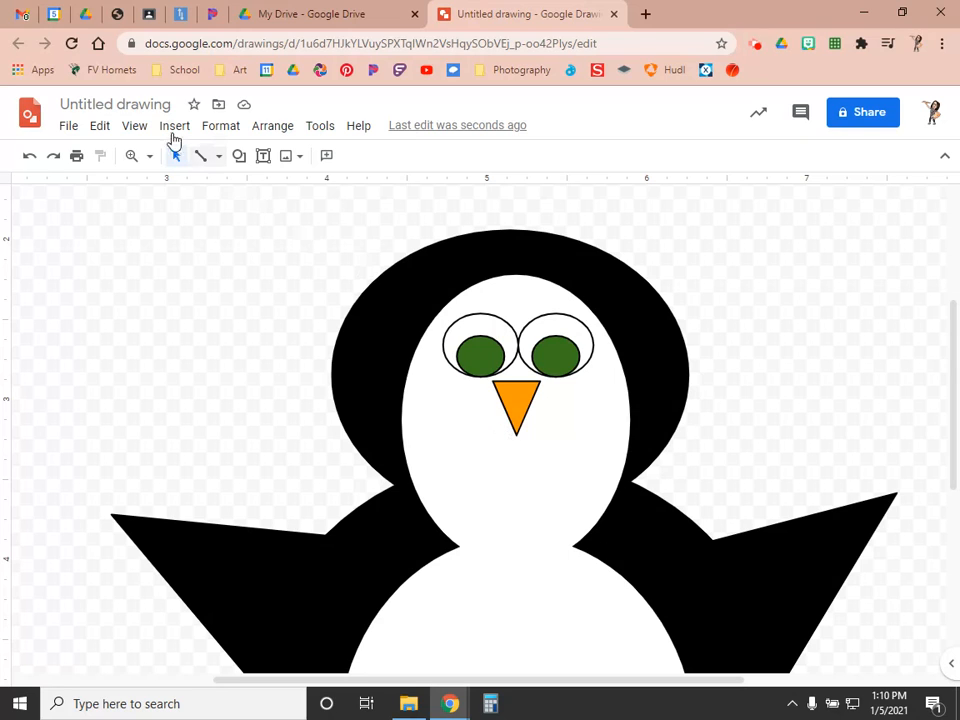
Shorten the white face oval from its lower edge to about 1.7 in tall, so it only slightly overlaps the belly
left_click(151, 160)
left_click(170, 186)
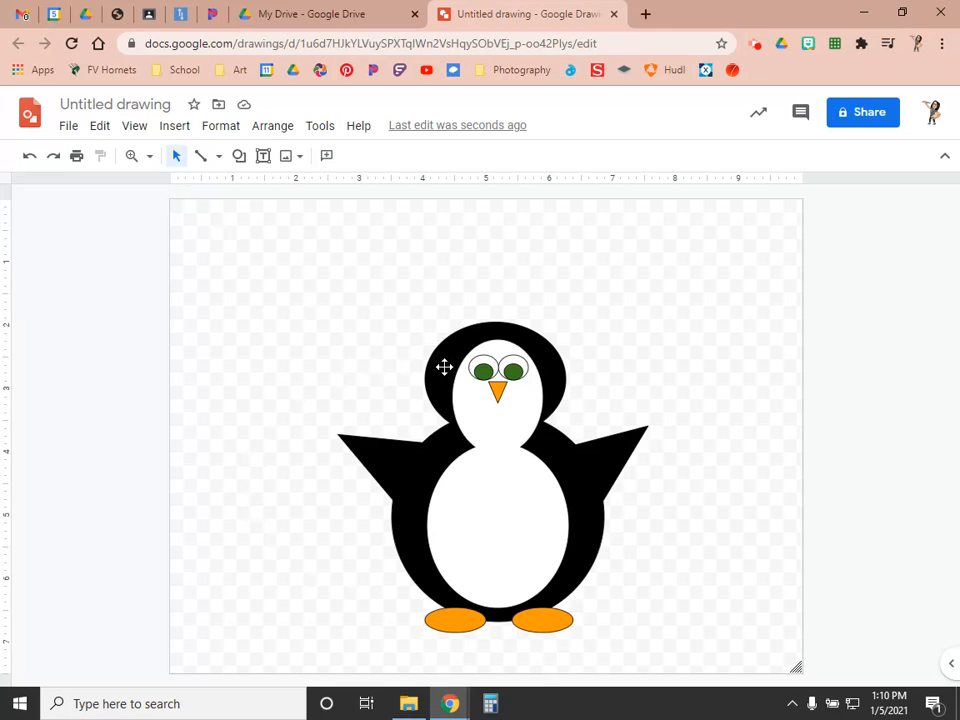
left_click(512, 442)
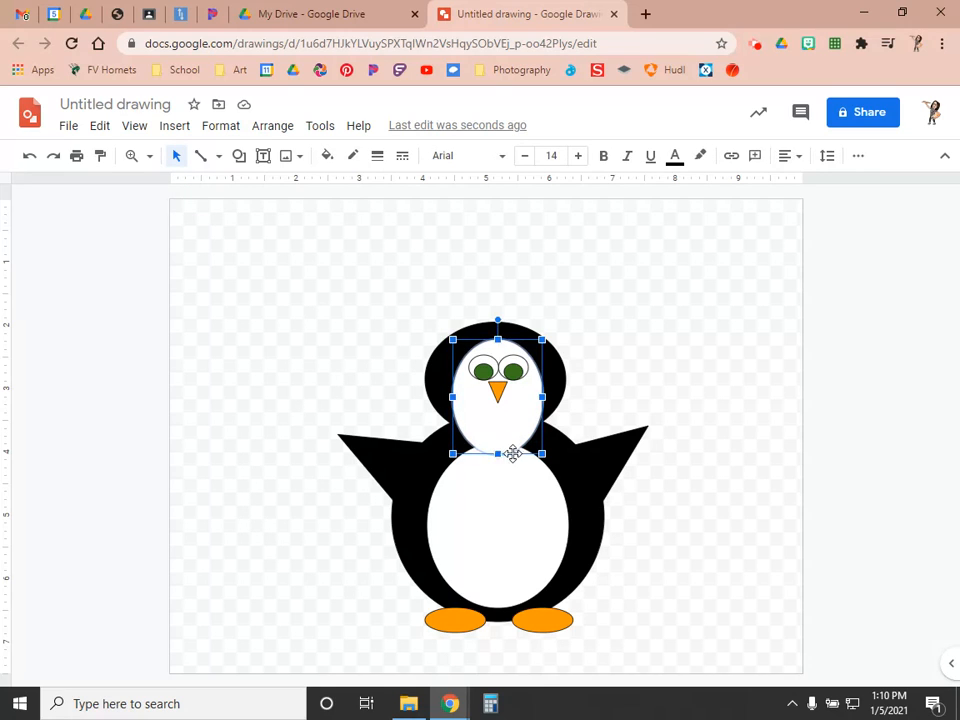
mouse_move(498, 453)
left_mouse_down()
mouse_move(496, 417)
mouse_move(497, 429)
left_mouse_up()
left_click(648, 399)
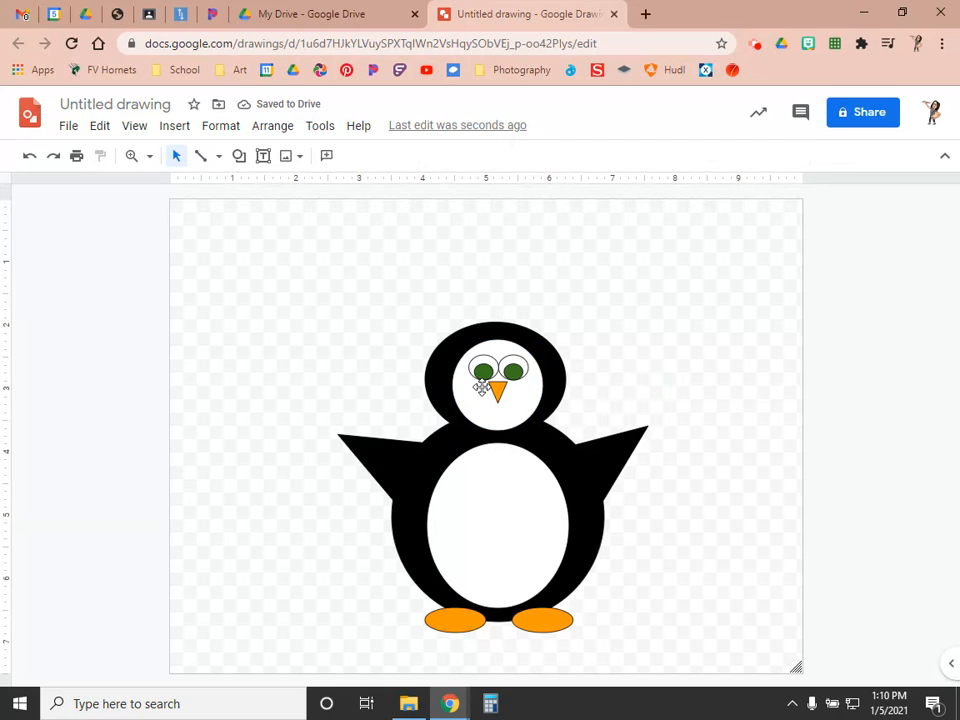
left_click(490, 420)
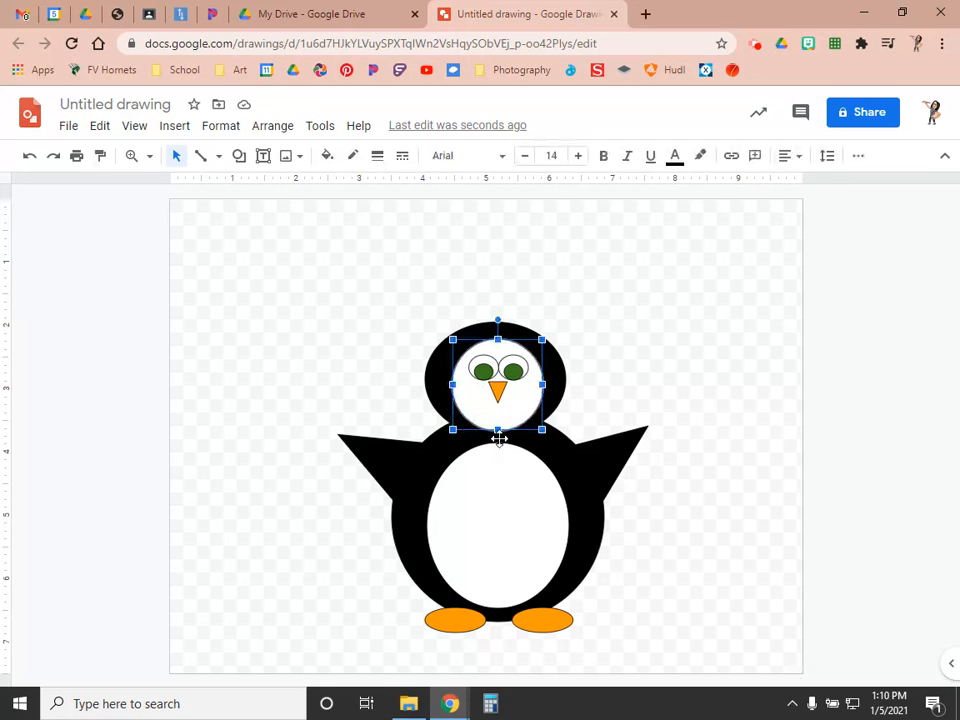
left_click_drag(498, 432, 498, 449)
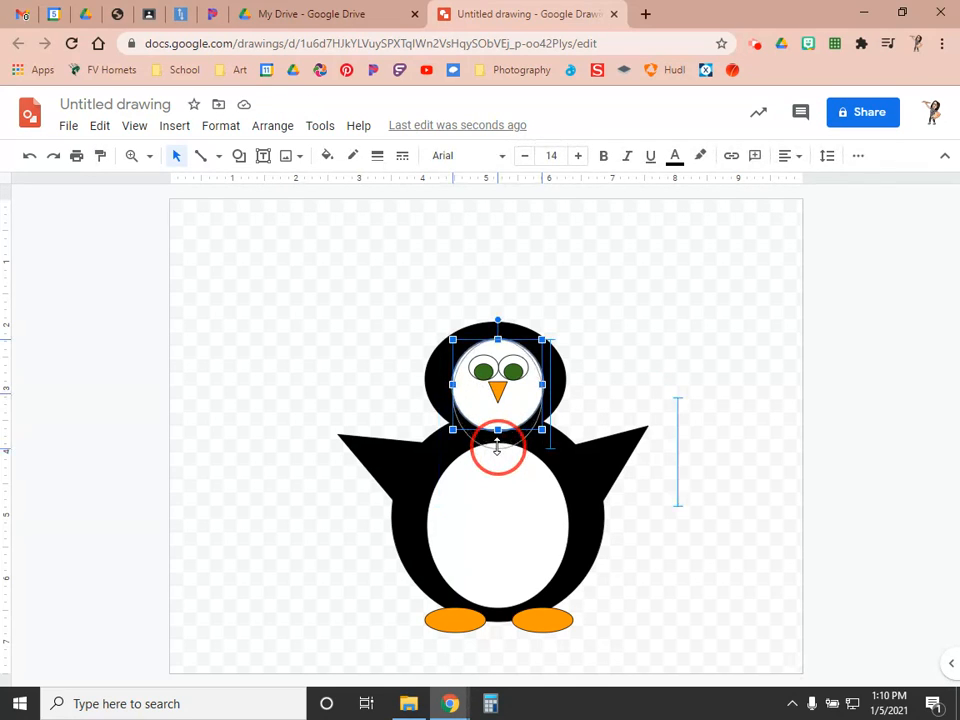
left_click(249, 238)
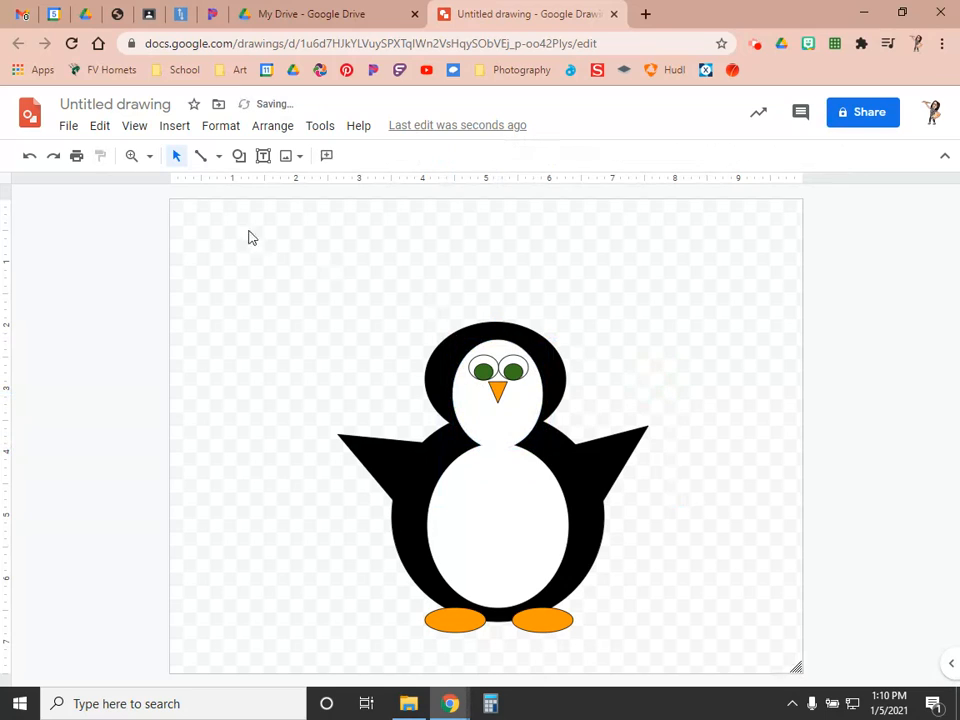
Scribble a wavy line across the full page width at the height of the penguin's lower belly
left_click(217, 158)
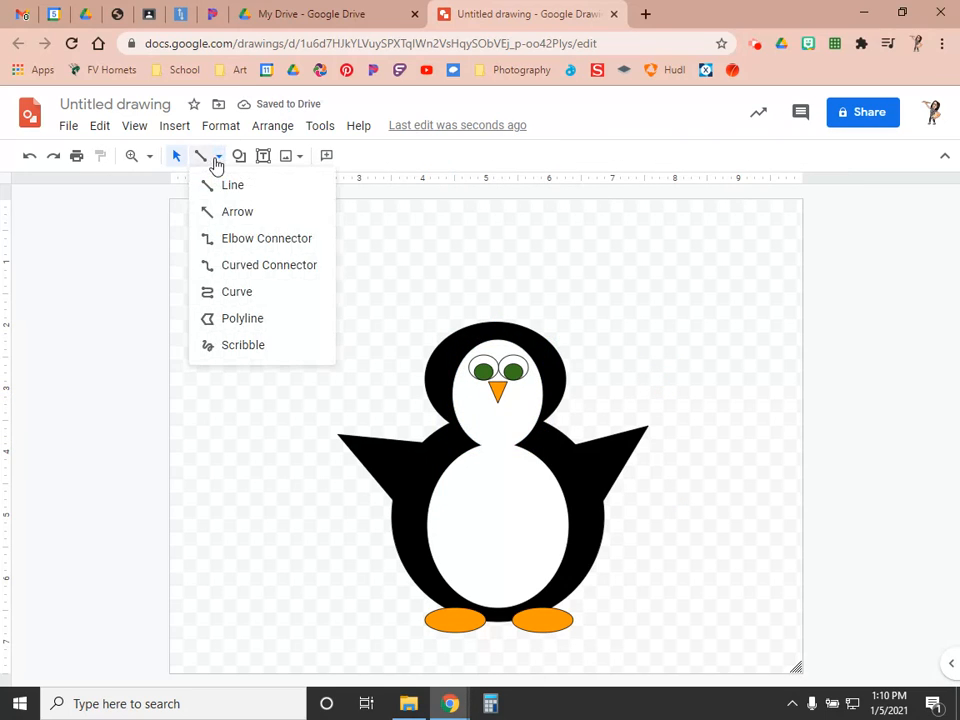
left_click(245, 345)
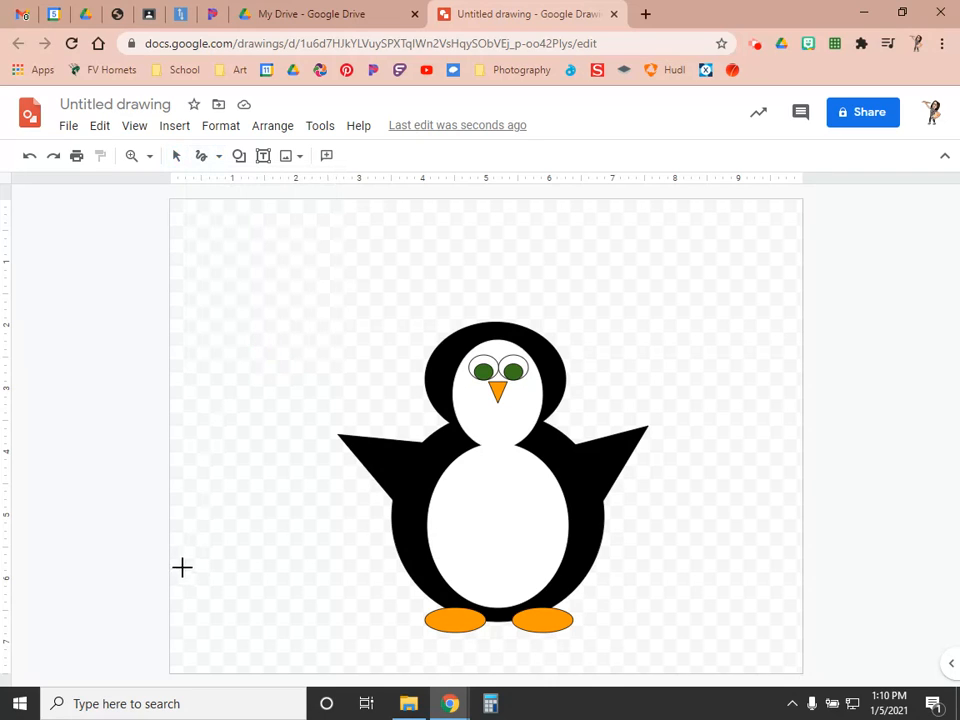
mouse_move(169, 567)
left_mouse_down()
mouse_move(272, 565)
mouse_move(340, 580)
mouse_move(405, 562)
mouse_move(437, 575)
mouse_move(487, 573)
mouse_move(515, 555)
mouse_move(606, 575)
mouse_move(648, 563)
mouse_move(734, 574)
mouse_move(771, 553)
mouse_move(817, 563)
left_mouse_up()
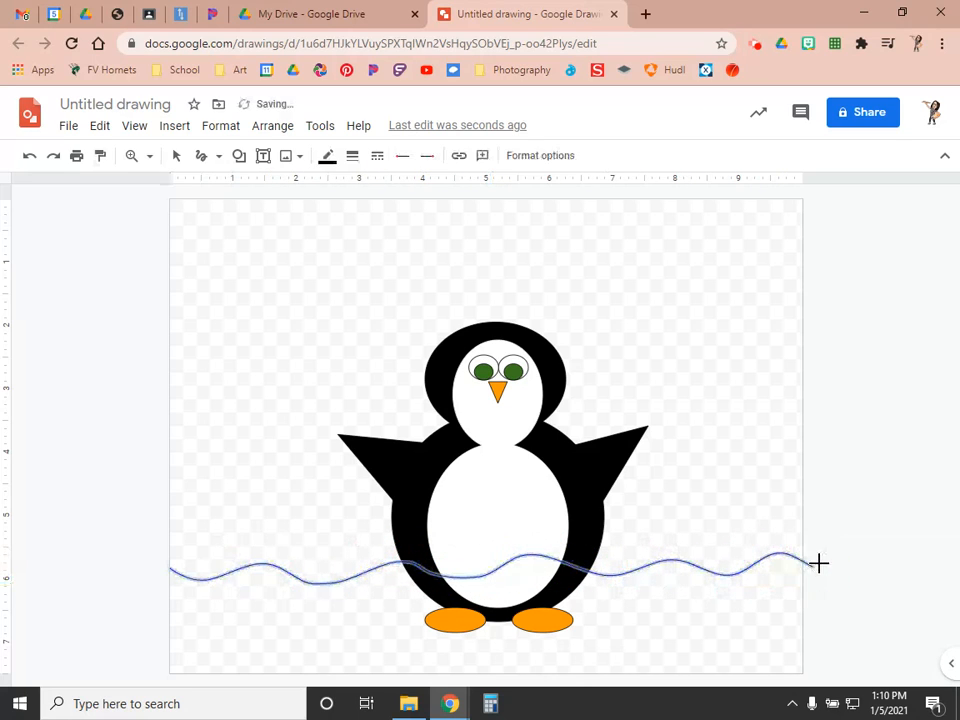
left_click(757, 45)
left_click(682, 226)
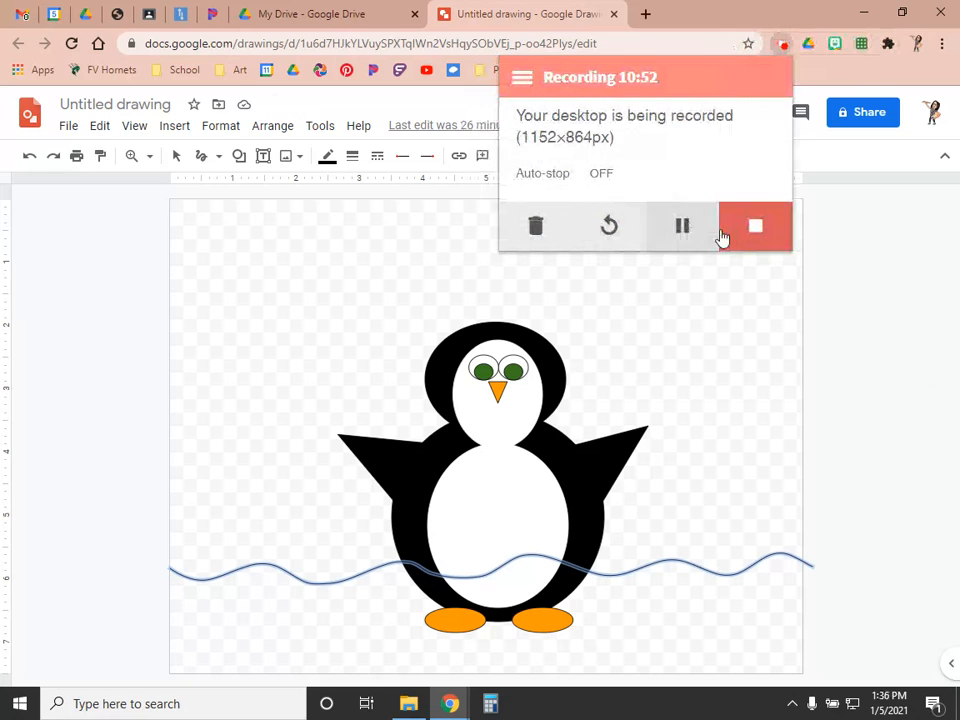
left_click(879, 360)
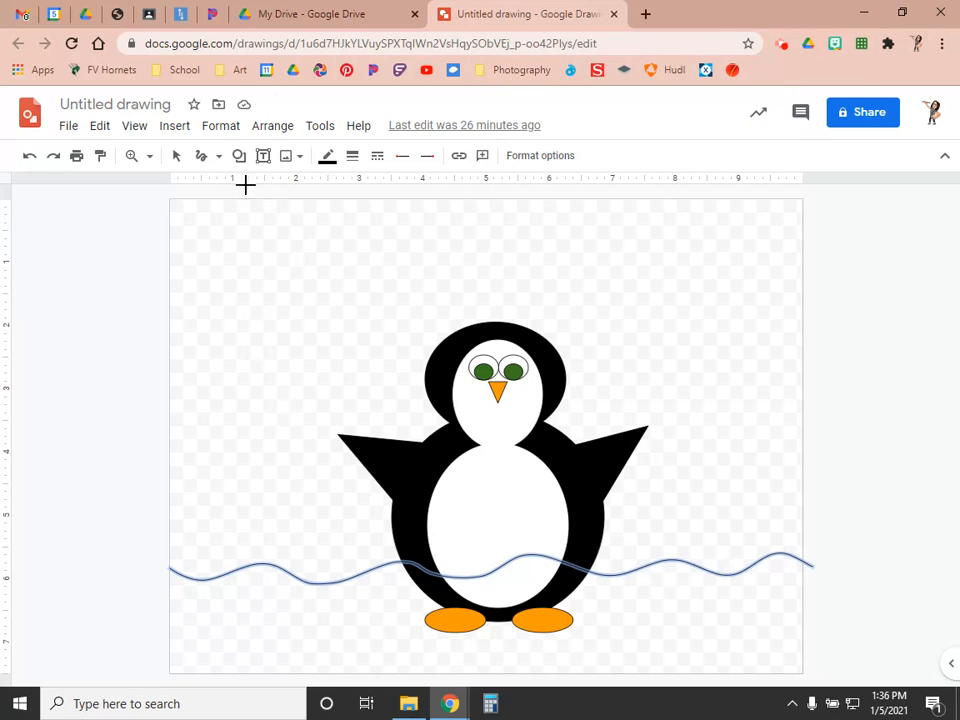
Send the wavy line to the back so it runs behind the penguin
left_click(176, 157)
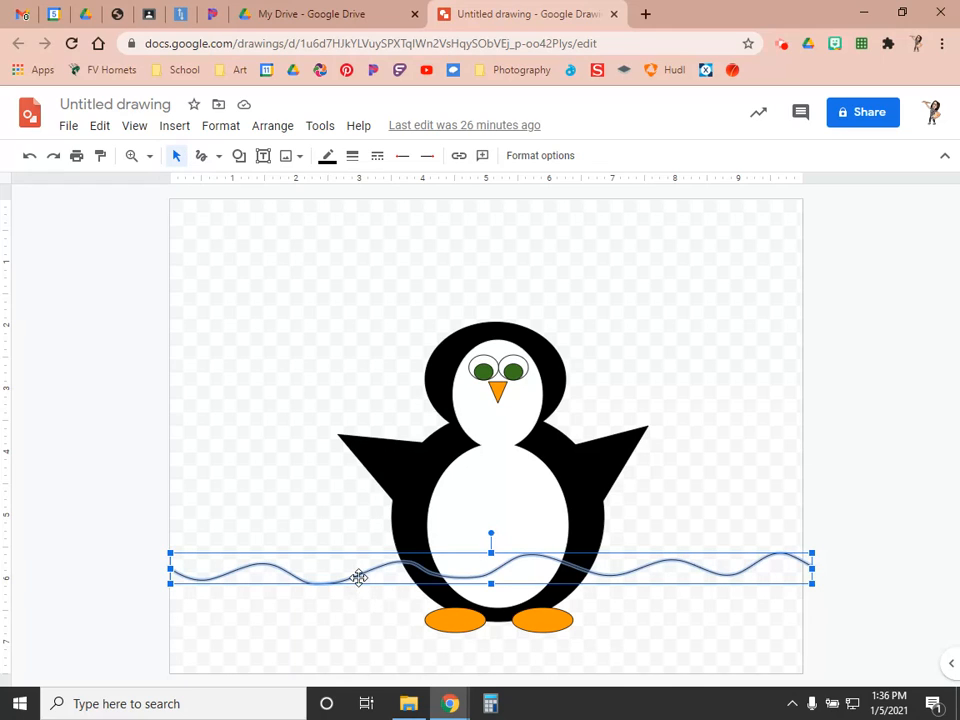
right_click(358, 577)
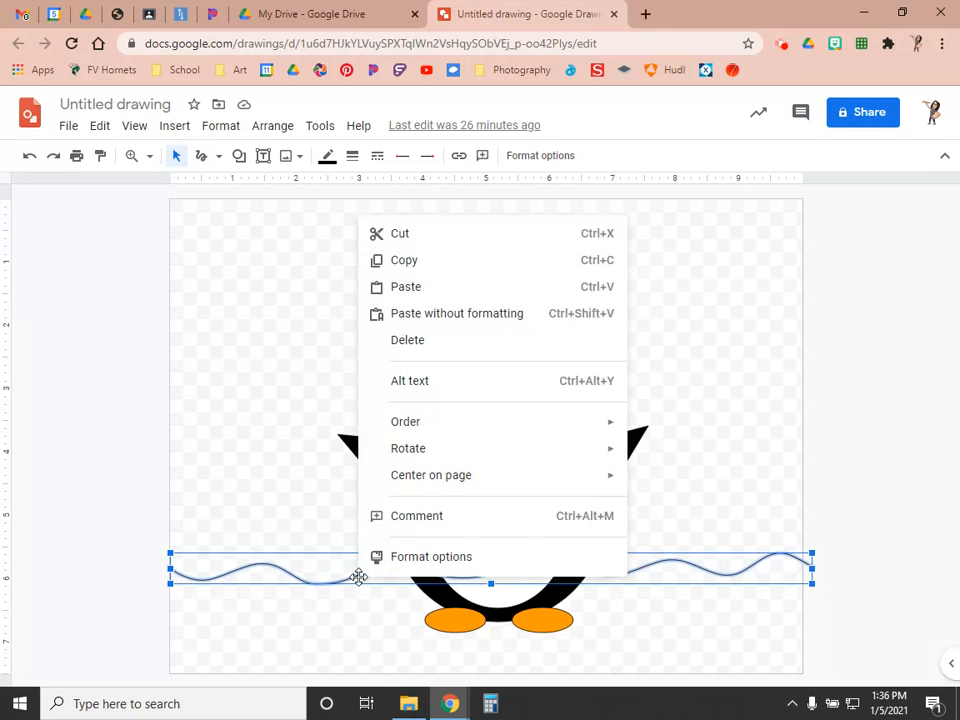
mouse_move(428, 425)
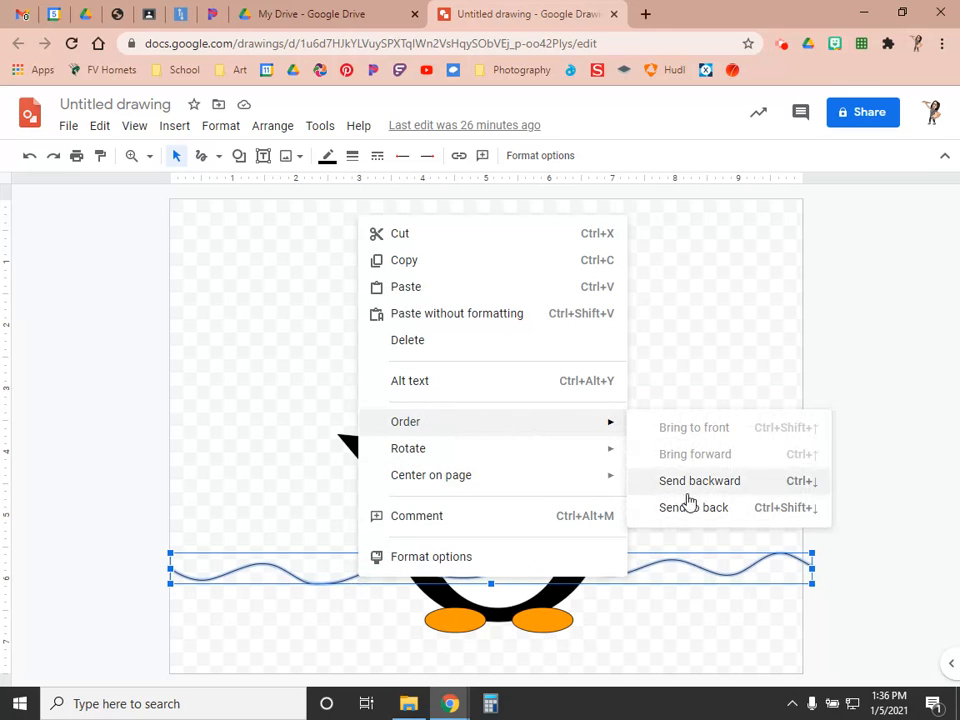
left_click(690, 510)
left_click(700, 518)
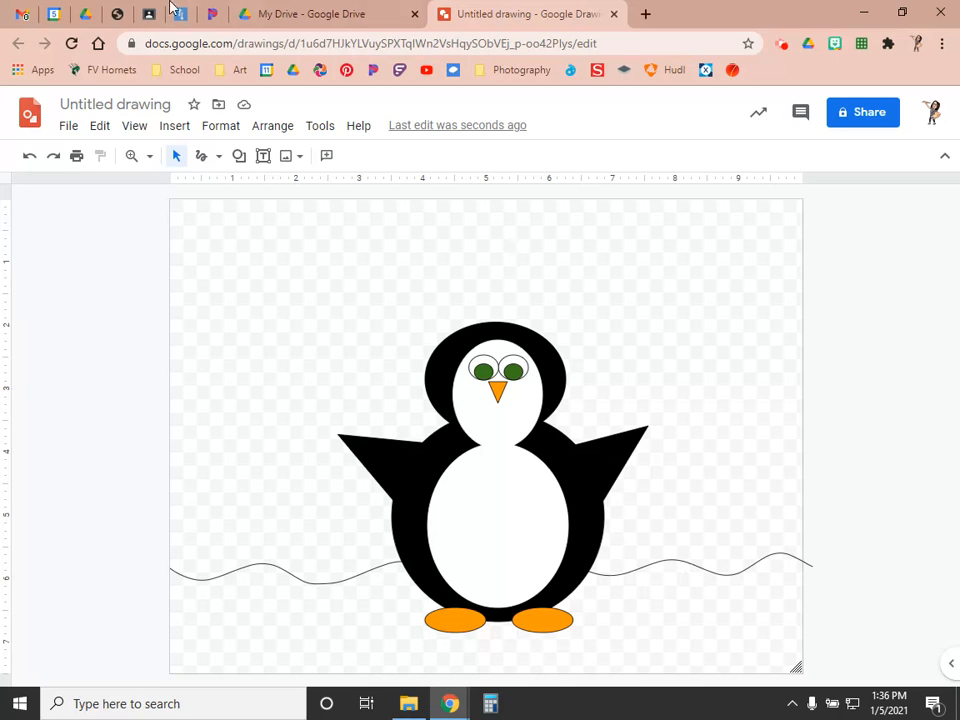
Draw a 4-point star about 0.6 in wide and 0.7 in tall near the page's upper-left corner
left_click(238, 157)
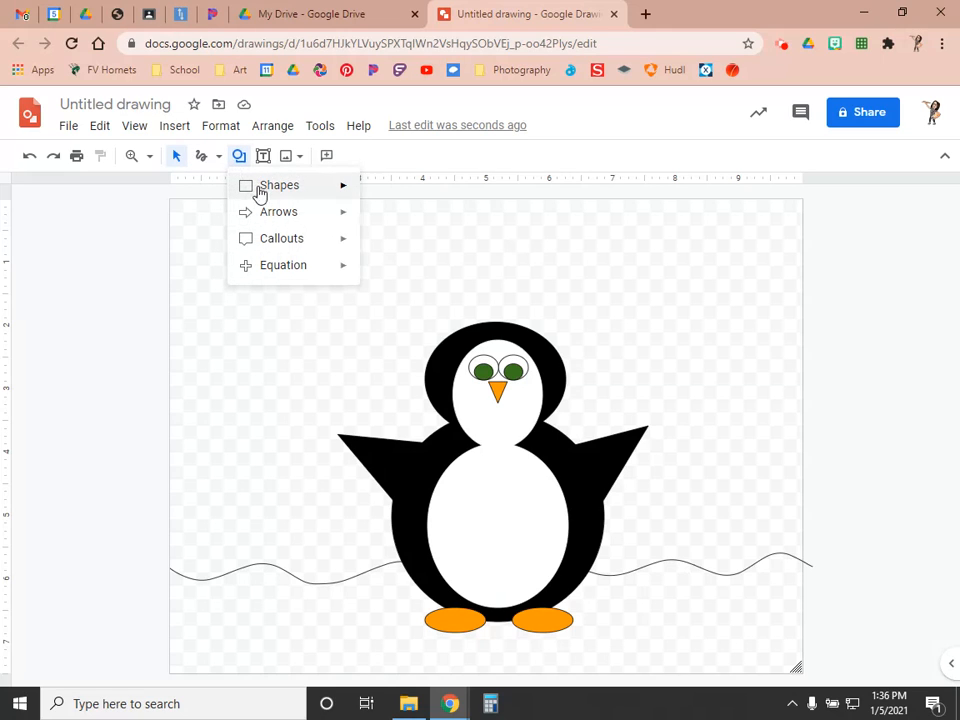
mouse_move(259, 192)
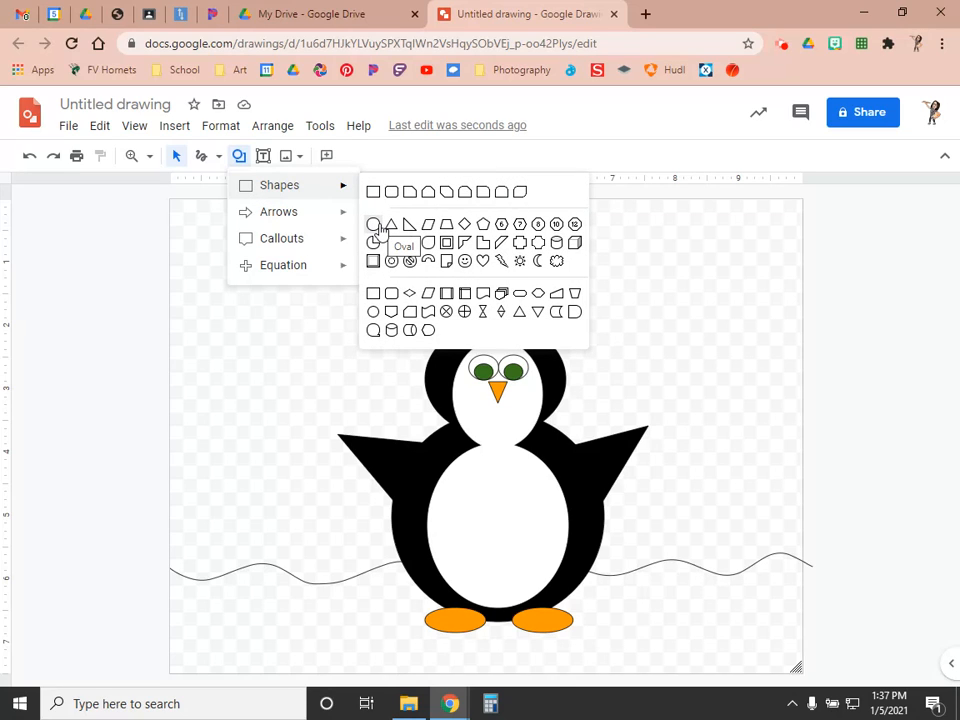
mouse_move(306, 222)
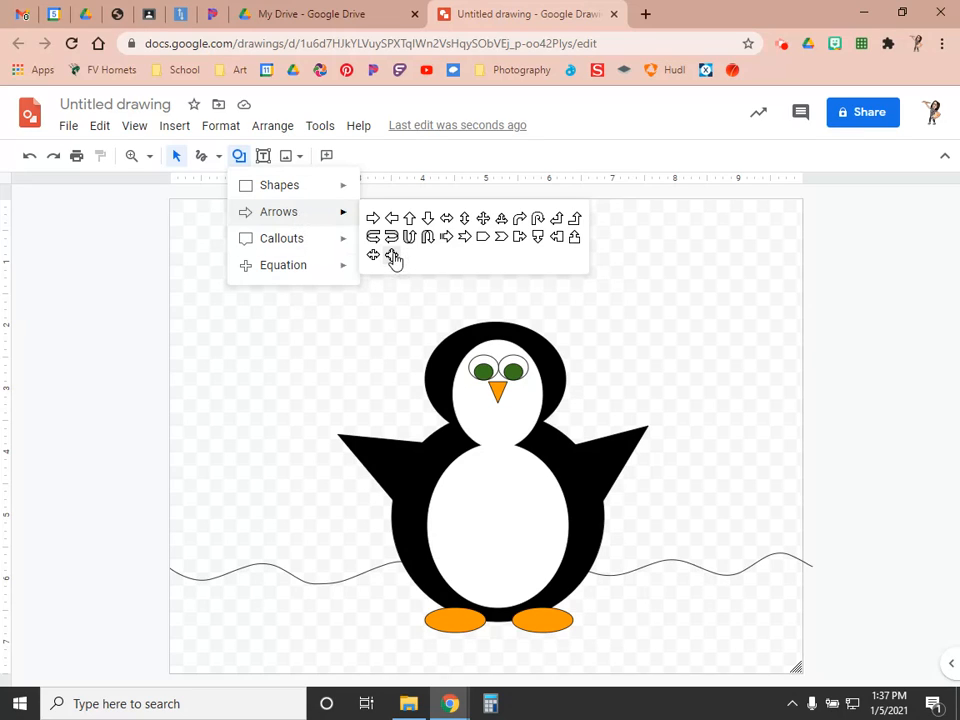
mouse_move(330, 247)
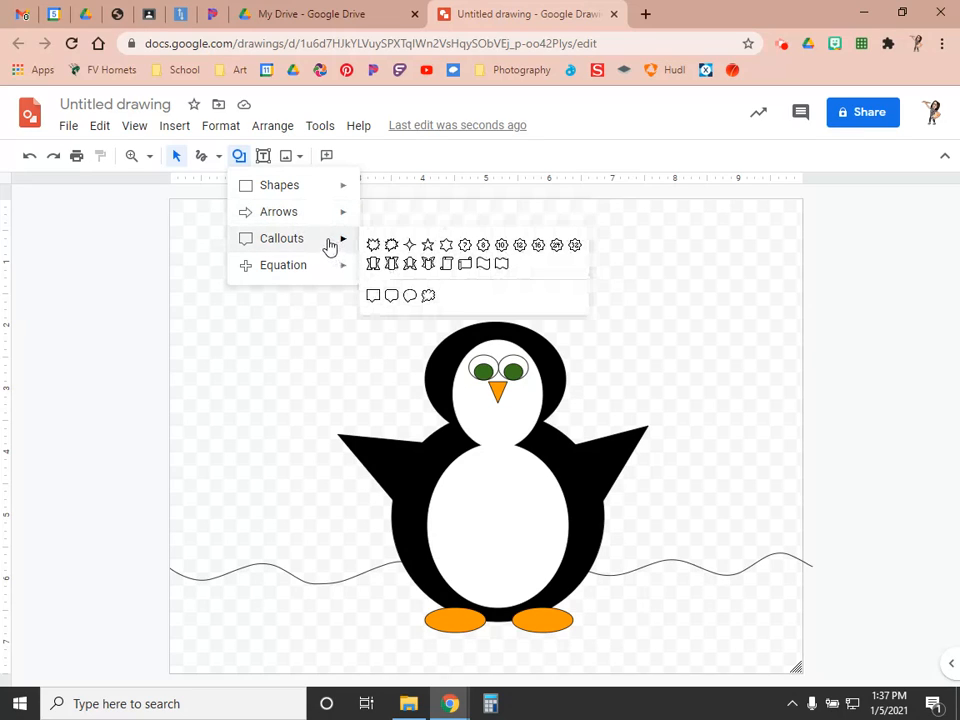
left_click(410, 245)
left_click_drag(214, 229, 254, 278)
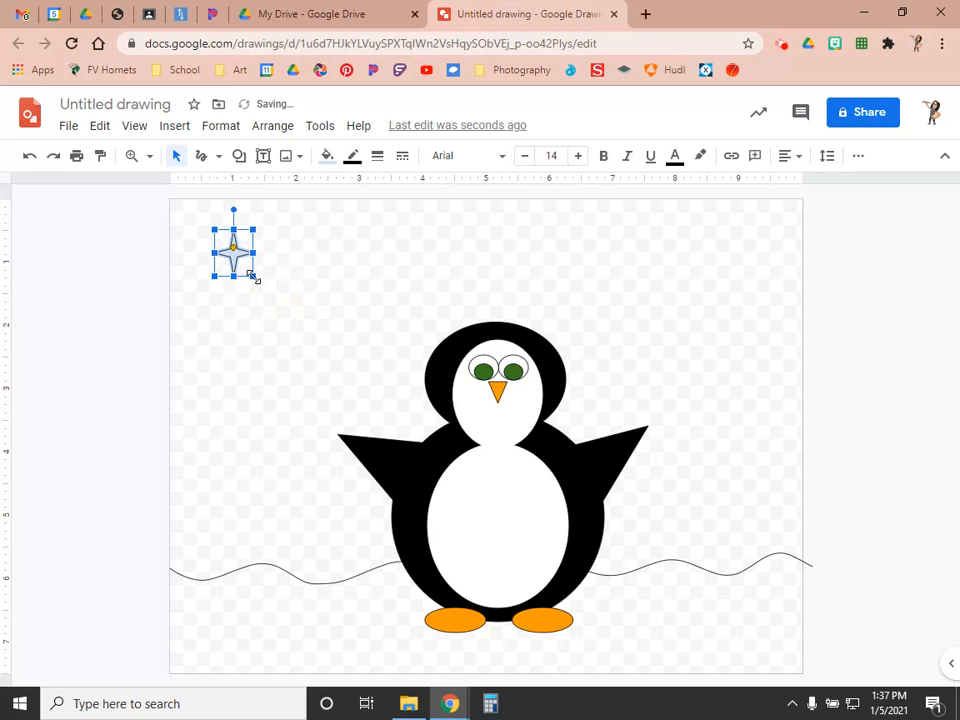
left_click(238, 157)
mouse_move(262, 248)
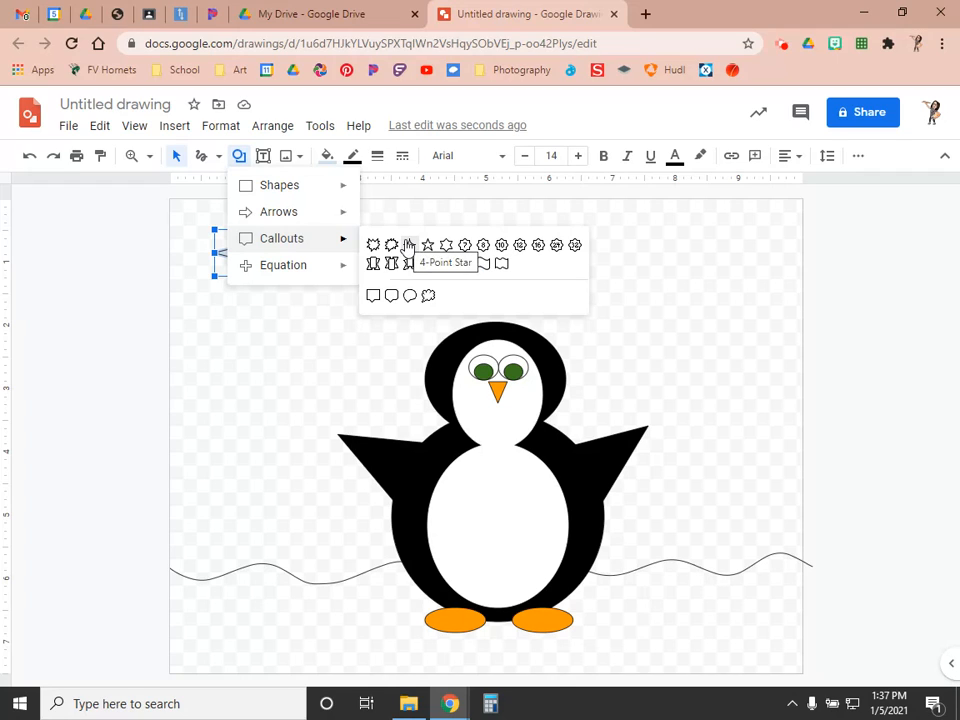
left_click(259, 317)
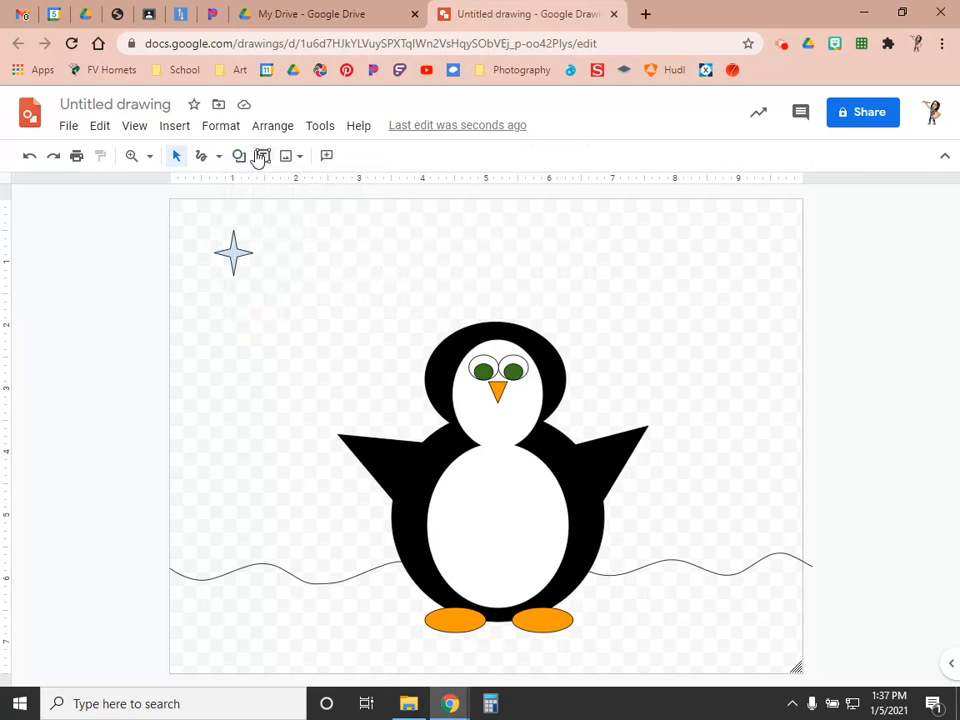
Fill the 4-point star with white and give it a light blue border
left_click(234, 253)
left_click(326, 155)
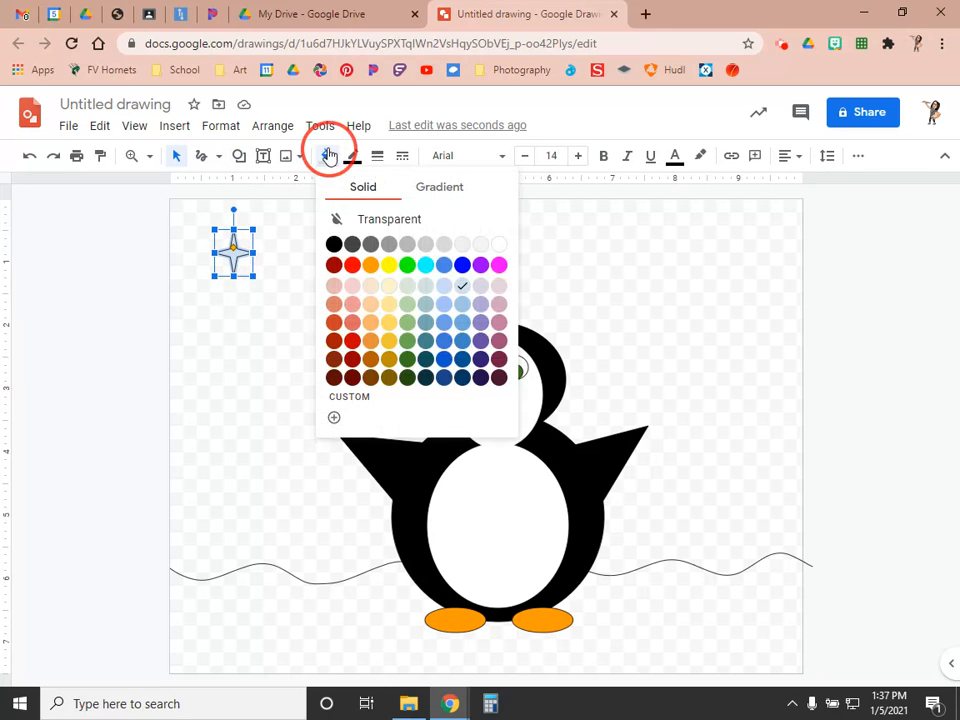
left_click(501, 247)
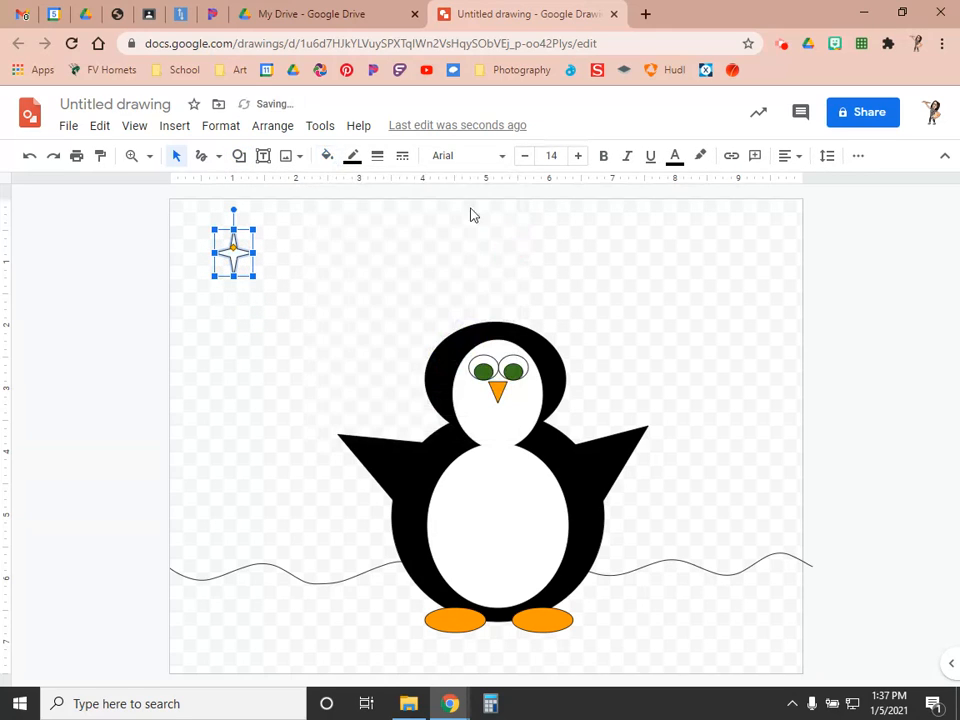
left_click(352, 160)
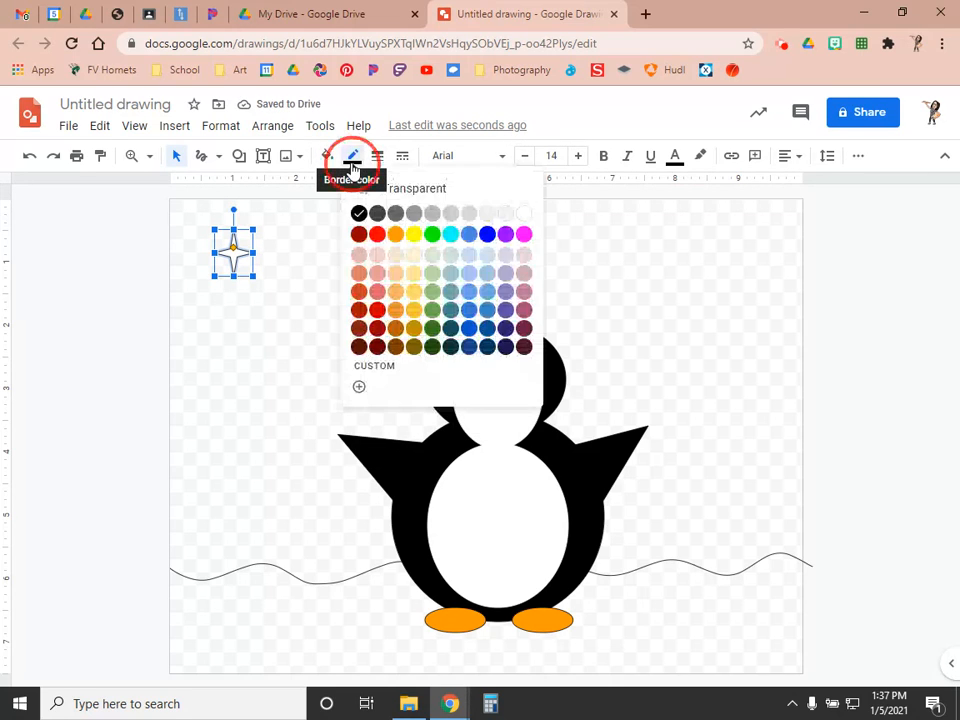
left_click(476, 262)
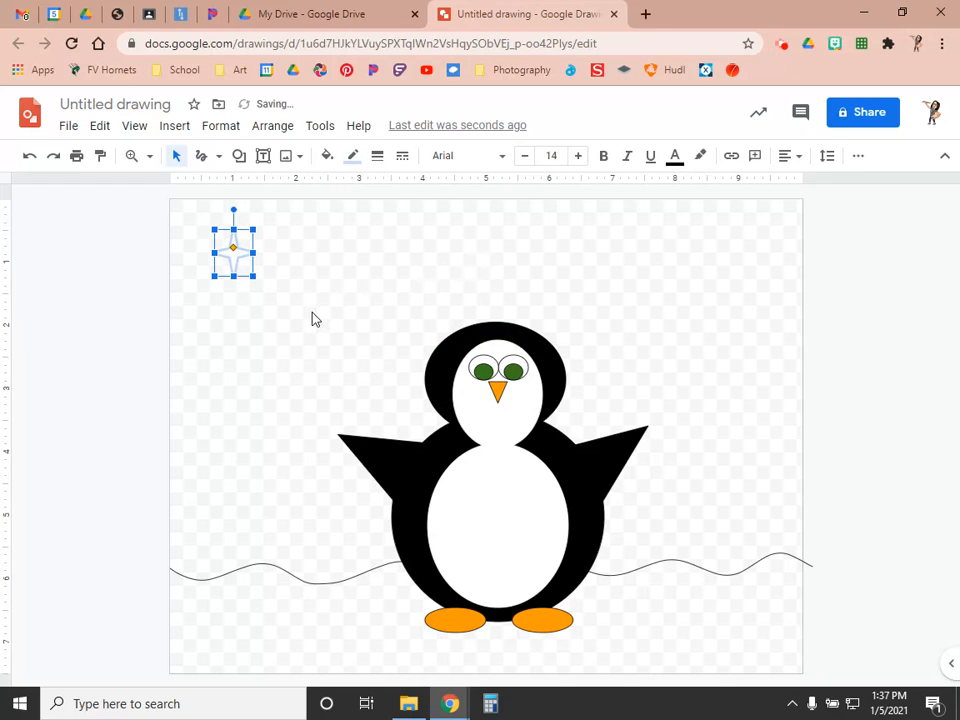
left_click(287, 309)
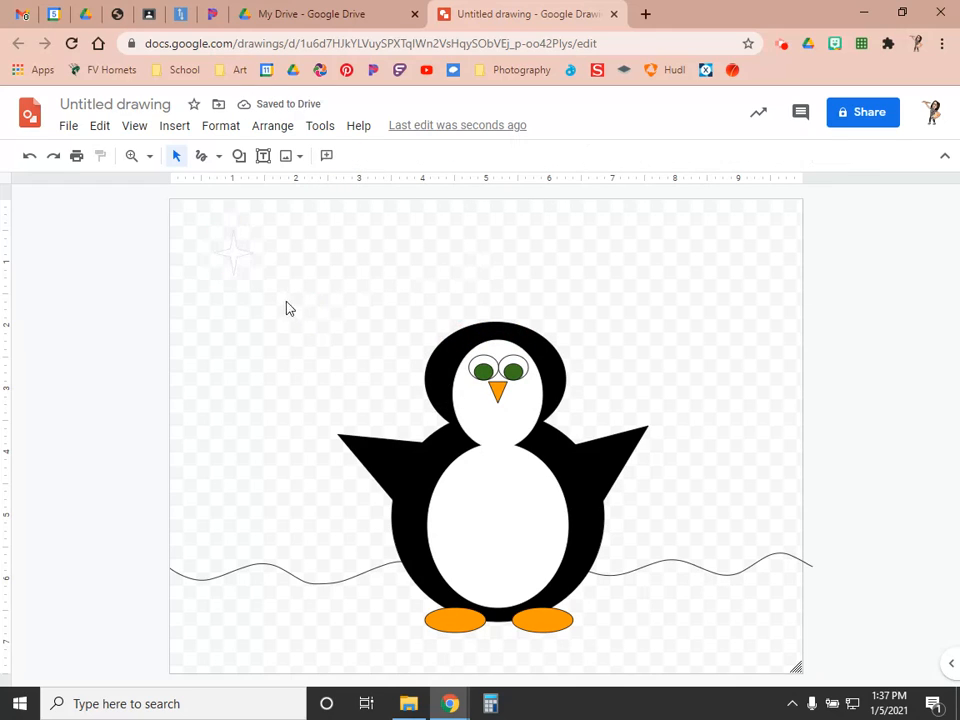
Move the star closer to the page's upper-left corner and scatter copies of it down the area left of the penguin
left_click(224, 251)
left_click_drag(224, 251, 208, 240)
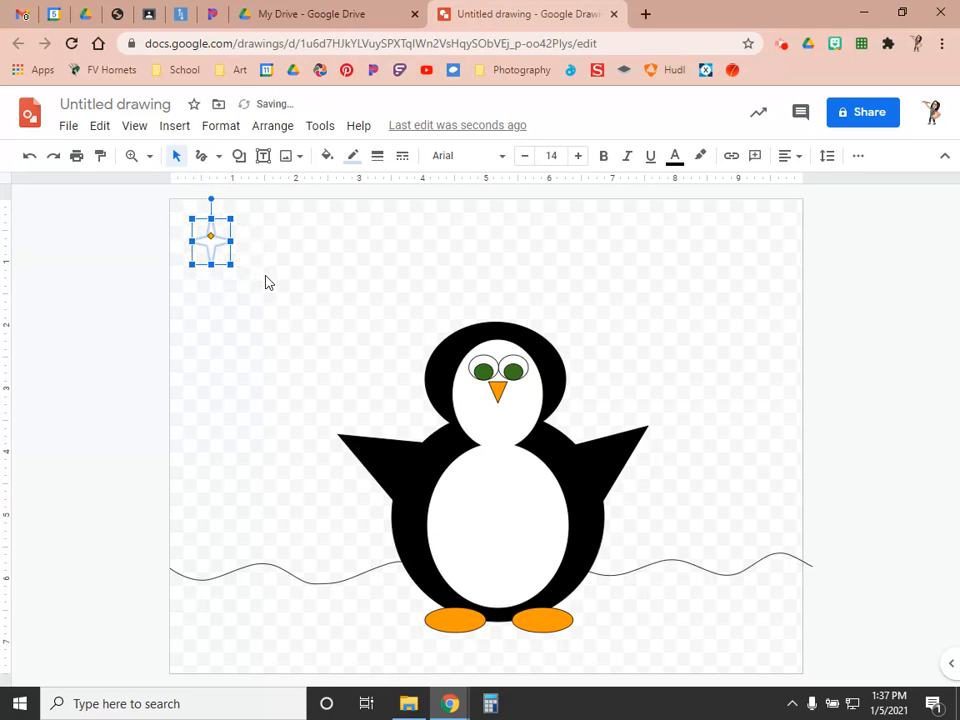
left_click_drag(222, 252, 320, 306)
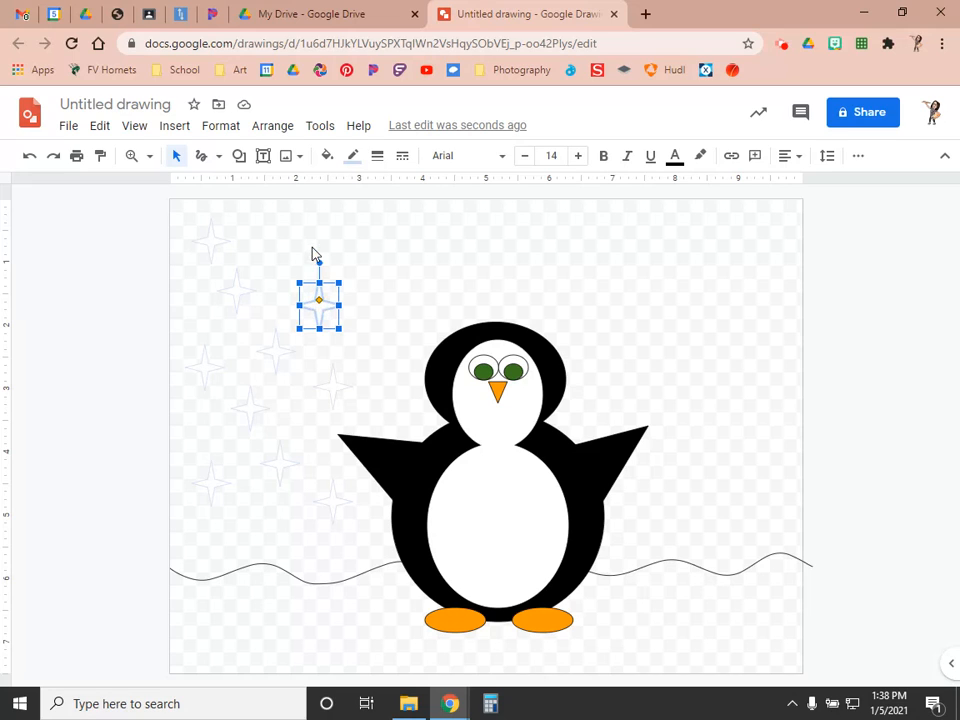
Scatter more star copies above and to the right of the penguin, plus two just above the wavy line at the lower left
key("ctrl+d")
left_click_drag(330, 317, 674, 310)
left_click(602, 252)
left_click_drag(668, 318, 765, 531)
left_click(881, 471)
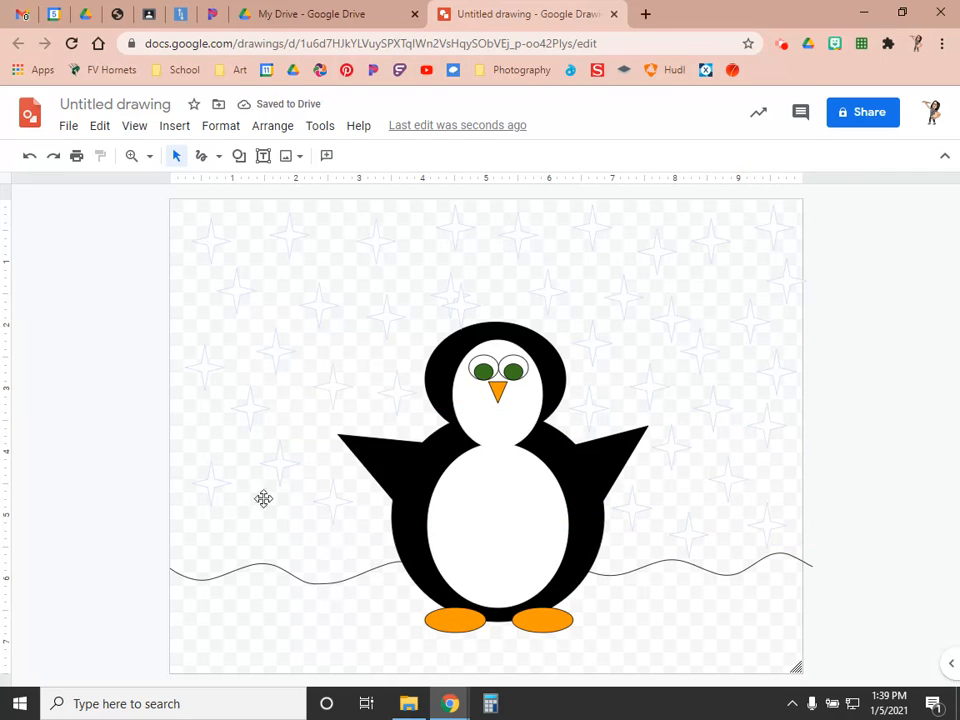
left_click_drag(212, 490, 276, 535)
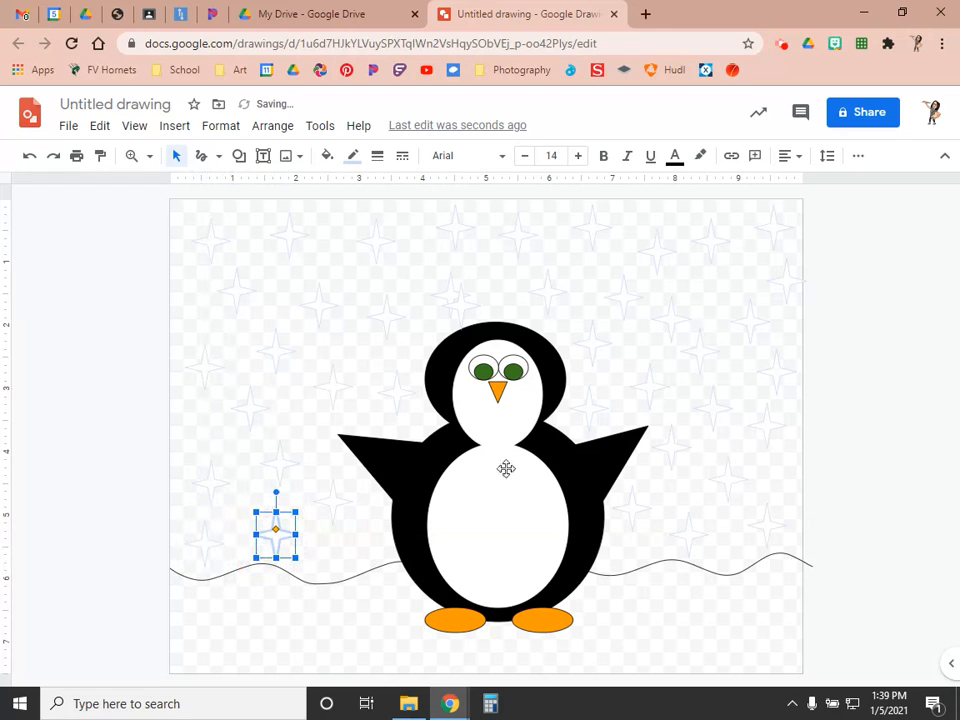
left_click(898, 478)
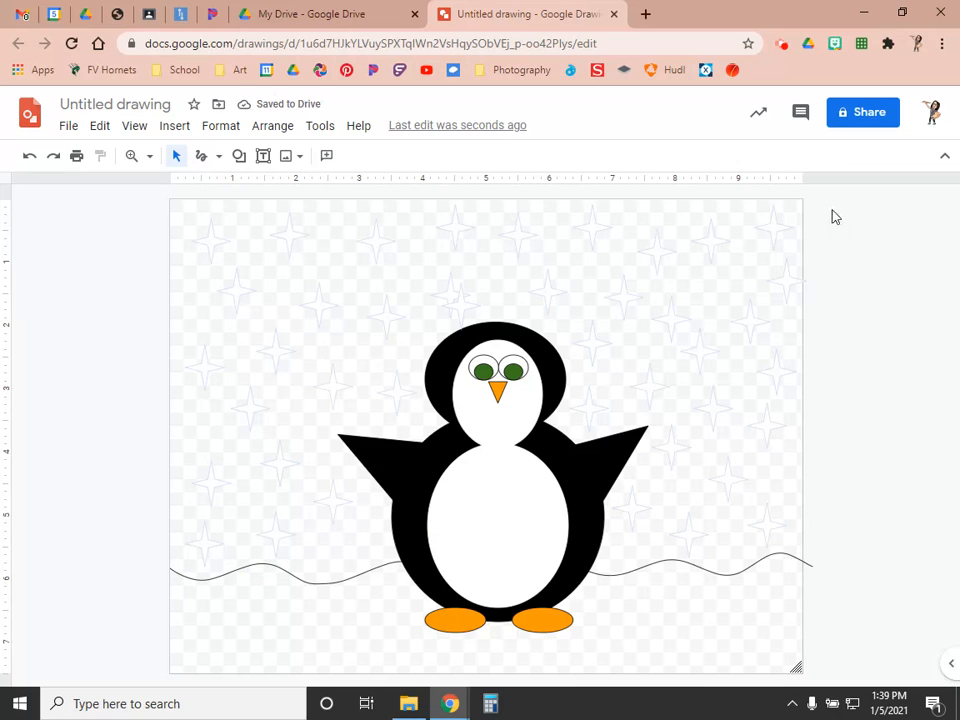
Set the border weight of the stars along the page's right side to 4px
left_click_drag(832, 216, 678, 542)
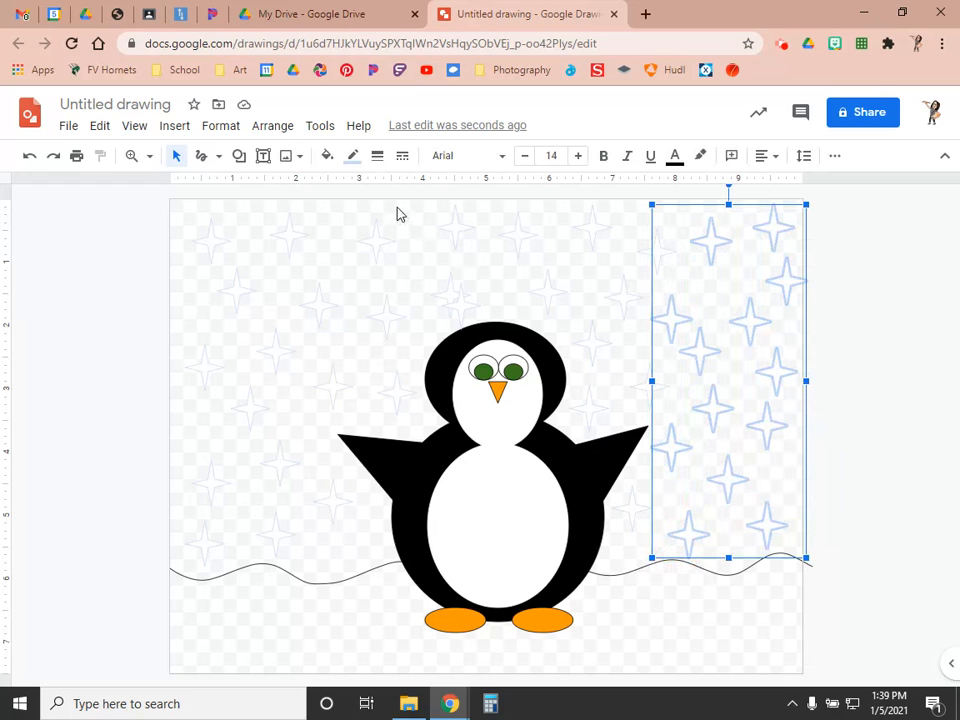
left_click(354, 160)
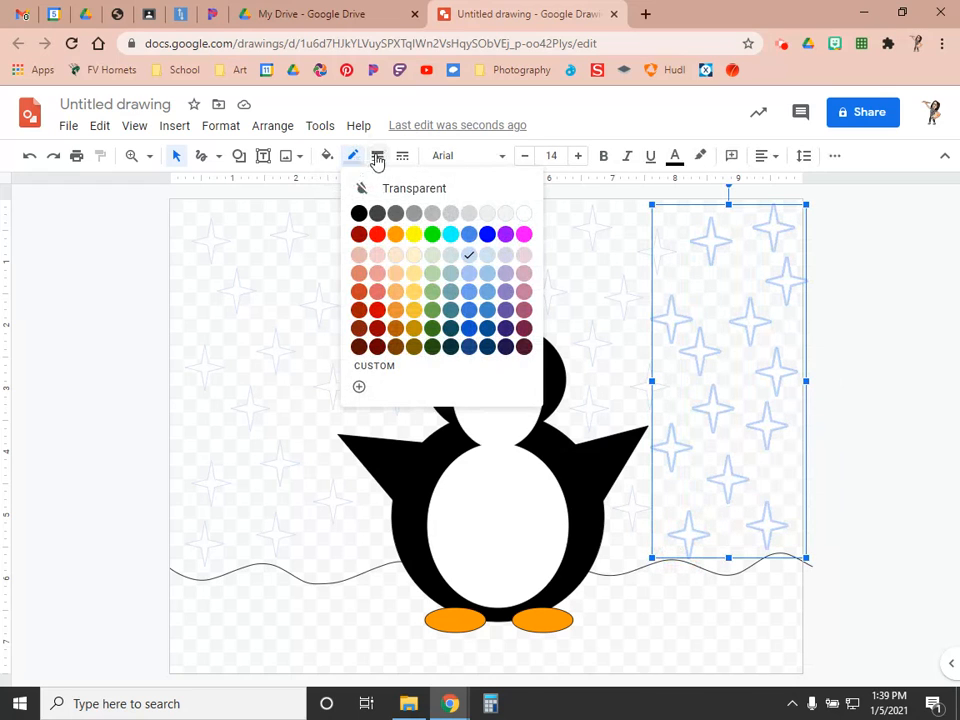
left_click(377, 158)
left_click(414, 265)
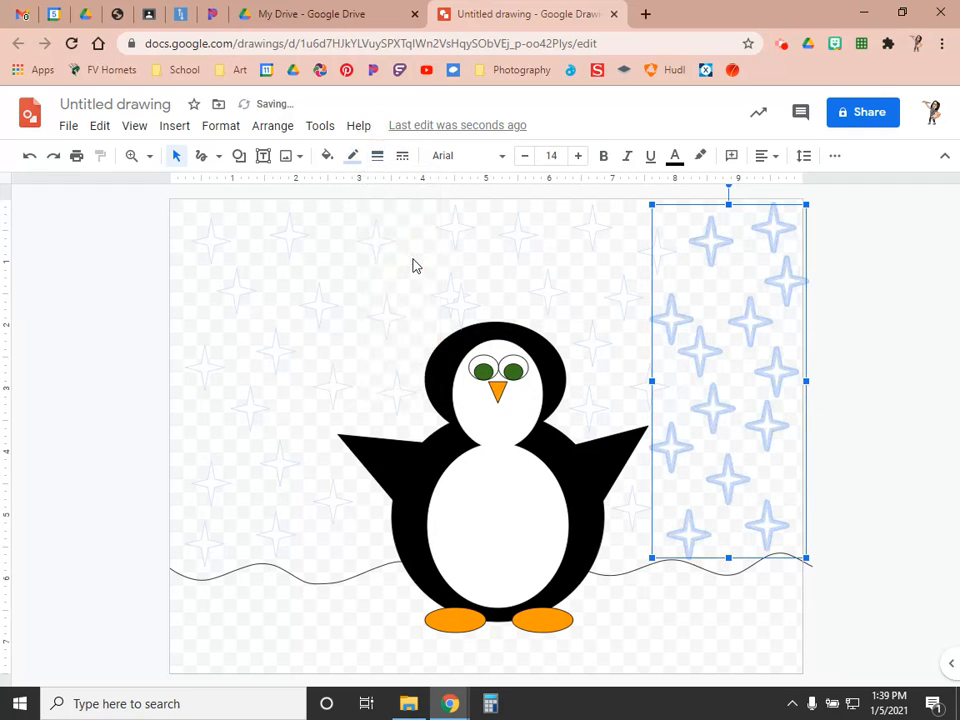
left_click(878, 366)
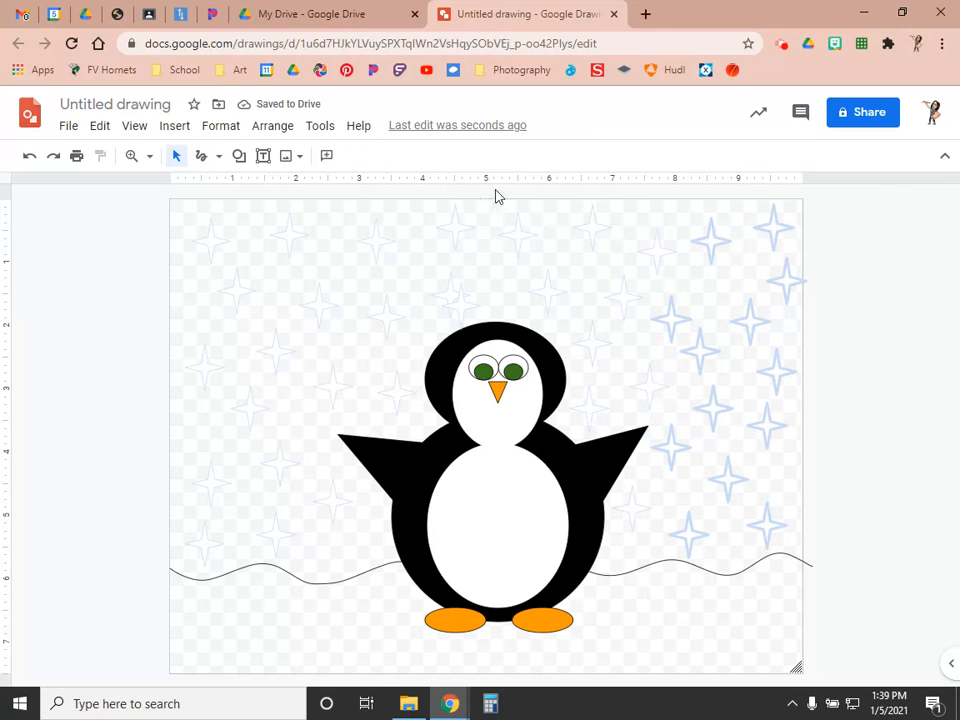
Set the border weight of the stars across the upper part of the page to 4px
left_click_drag(154, 207, 655, 305)
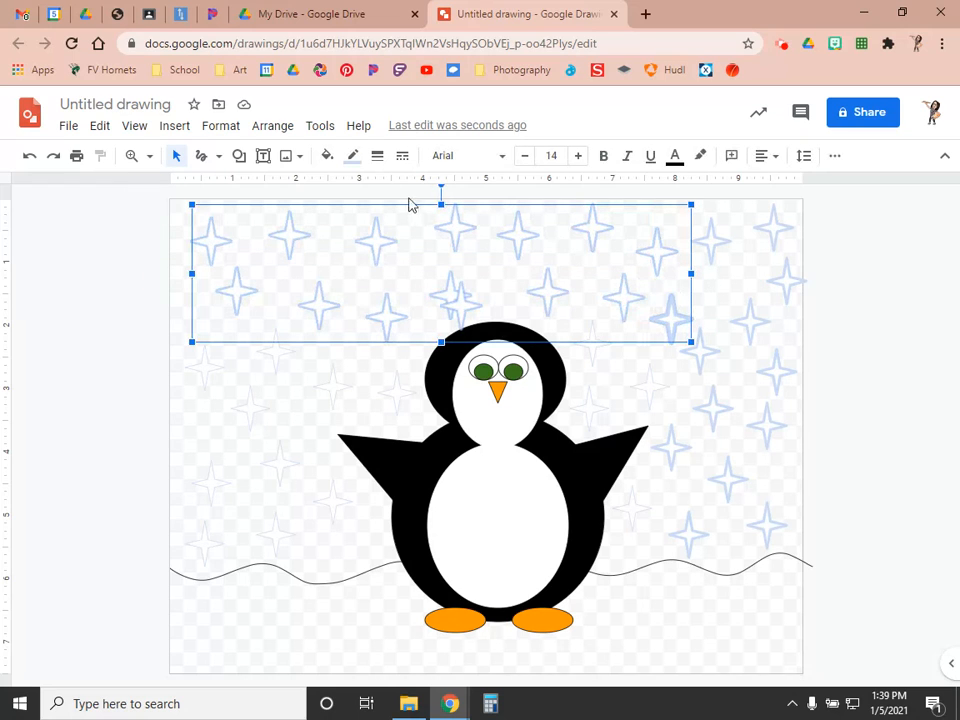
left_click(379, 163)
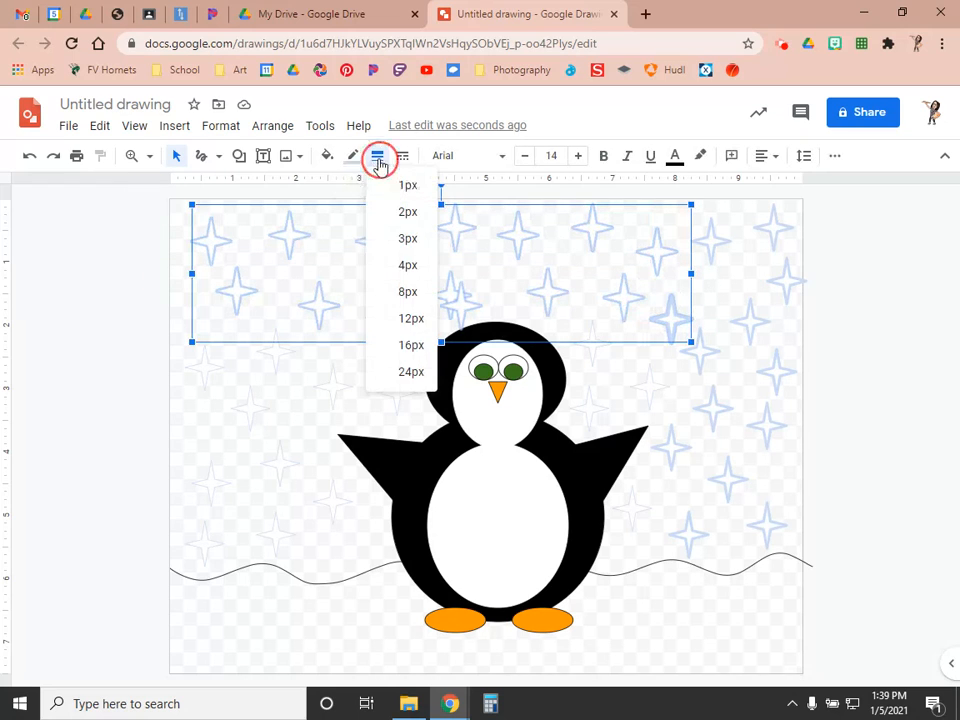
left_click(397, 268)
left_click(427, 334)
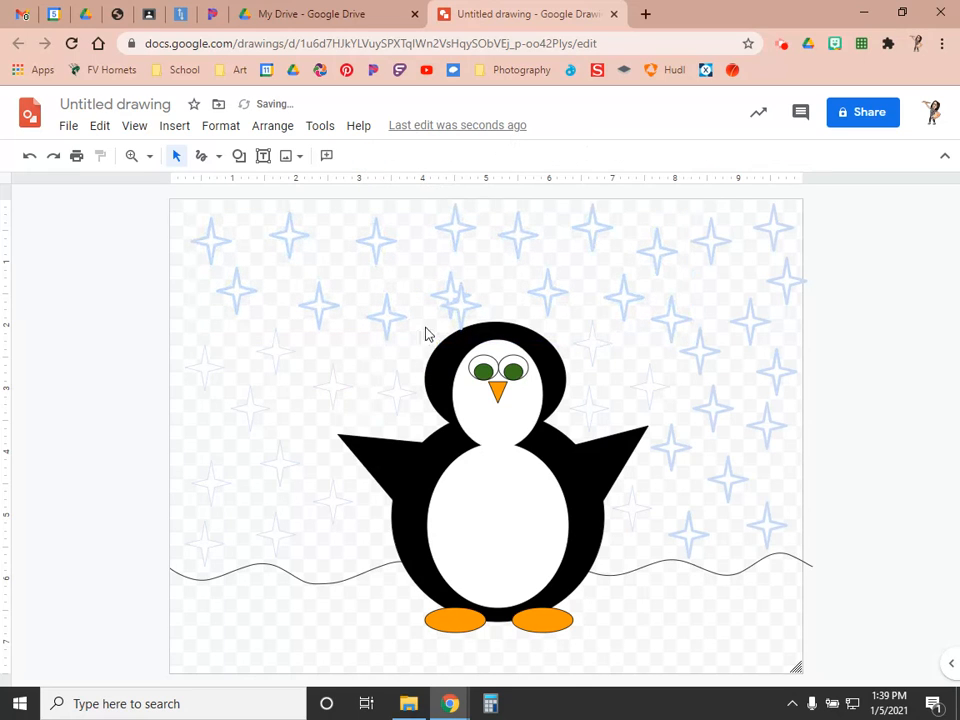
Move the overlapping star above the head to the penguin's lower left and set the left-side stars' border weight to 4px, excluding the wavy line
left_click_drag(455, 315, 196, 341)
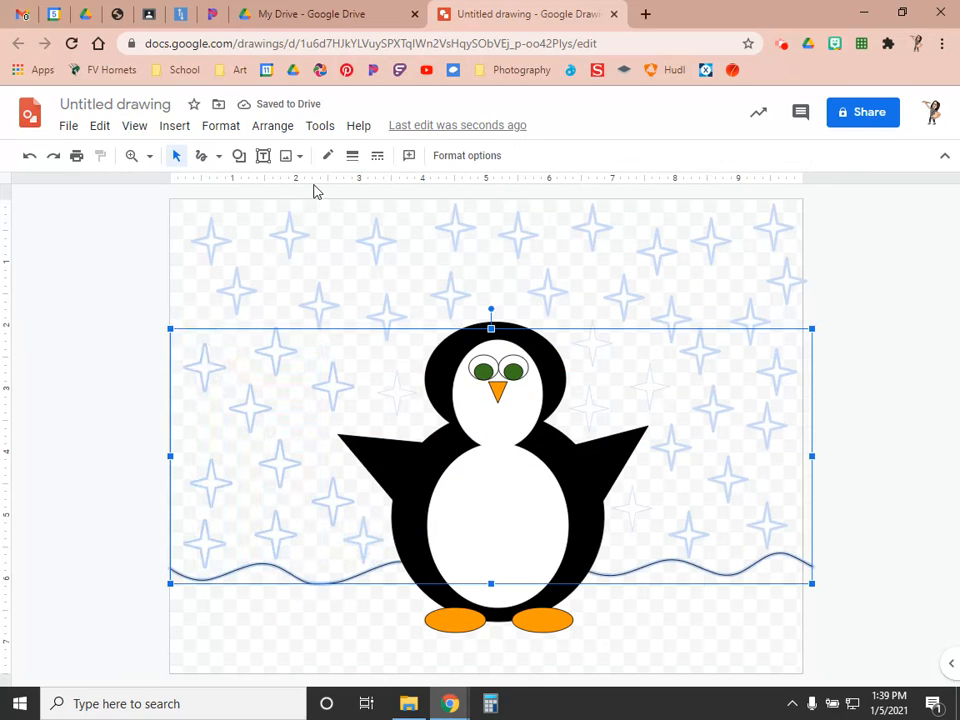
left_click(363, 578)
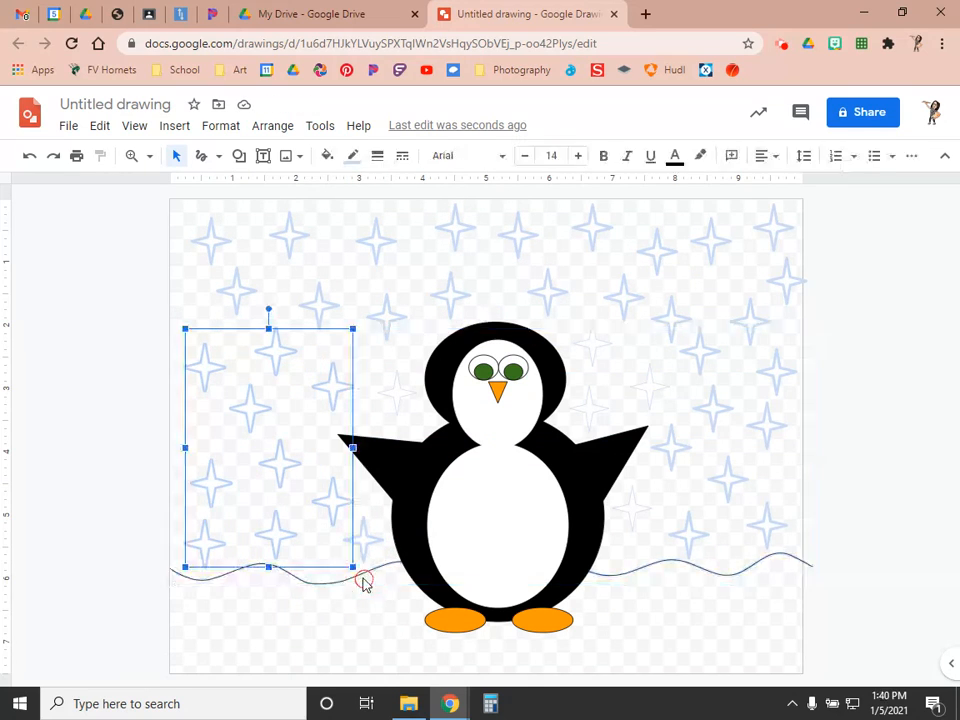
left_click(378, 156)
left_click(400, 274)
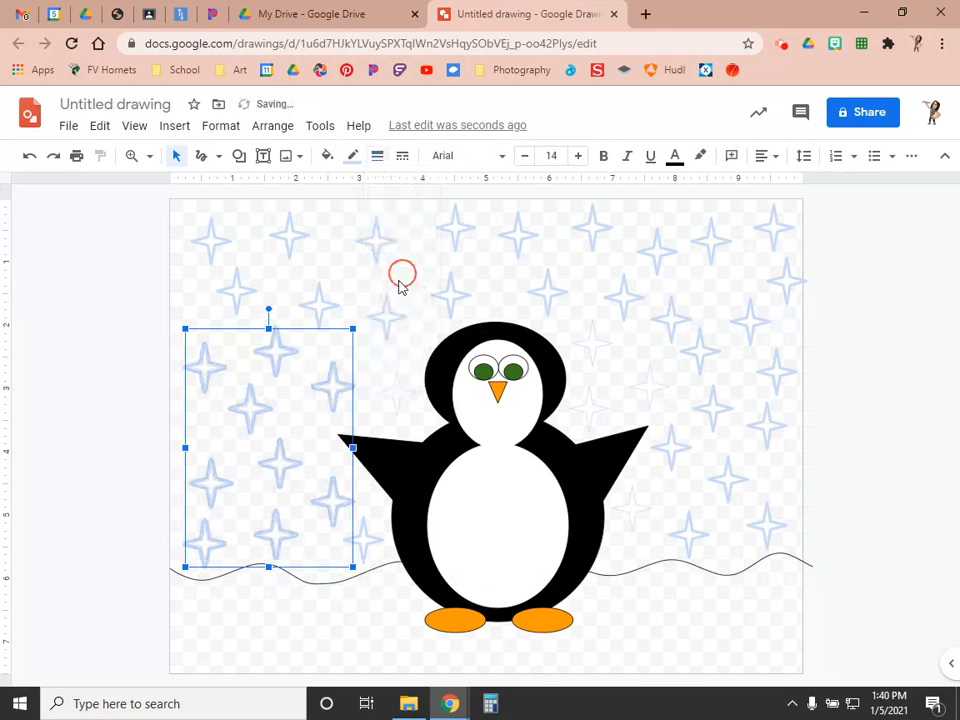
Set the border weight to 4px for the thin stars just left of the penguin's head and upper right beside it
left_click(396, 403)
left_click(378, 157)
left_click(408, 276)
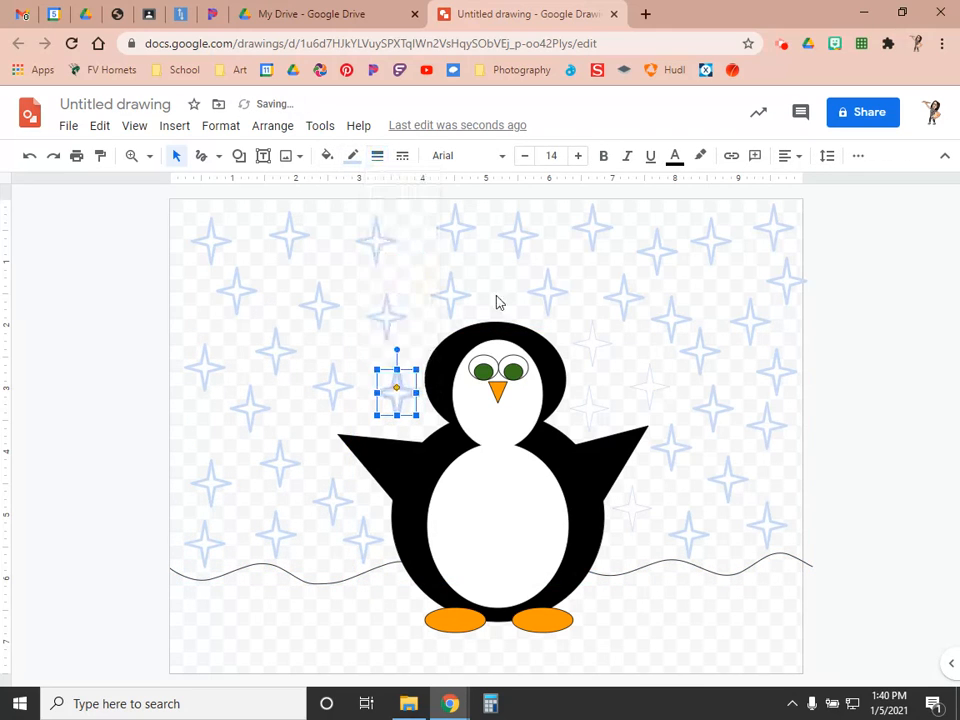
left_click_drag(404, 404, 600, 339)
left_click(379, 157)
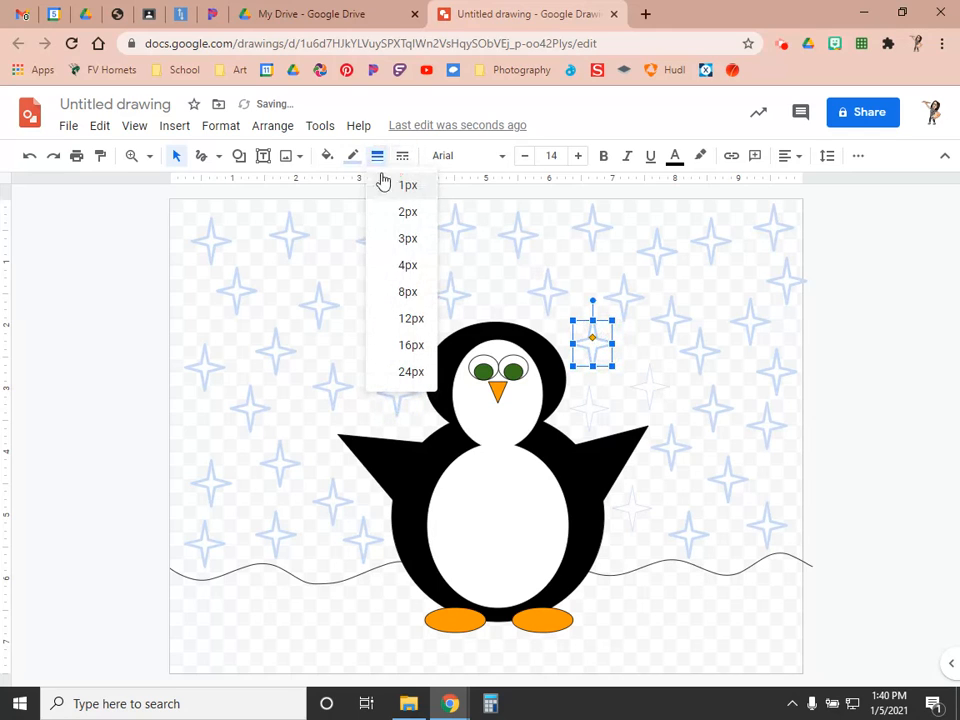
left_click(413, 270)
Set the border weight of the two thin stars above the penguin's right-hand wing to 4px
left_click_drag(595, 340, 592, 405)
left_click(356, 156)
left_click(376, 156)
left_click(418, 268)
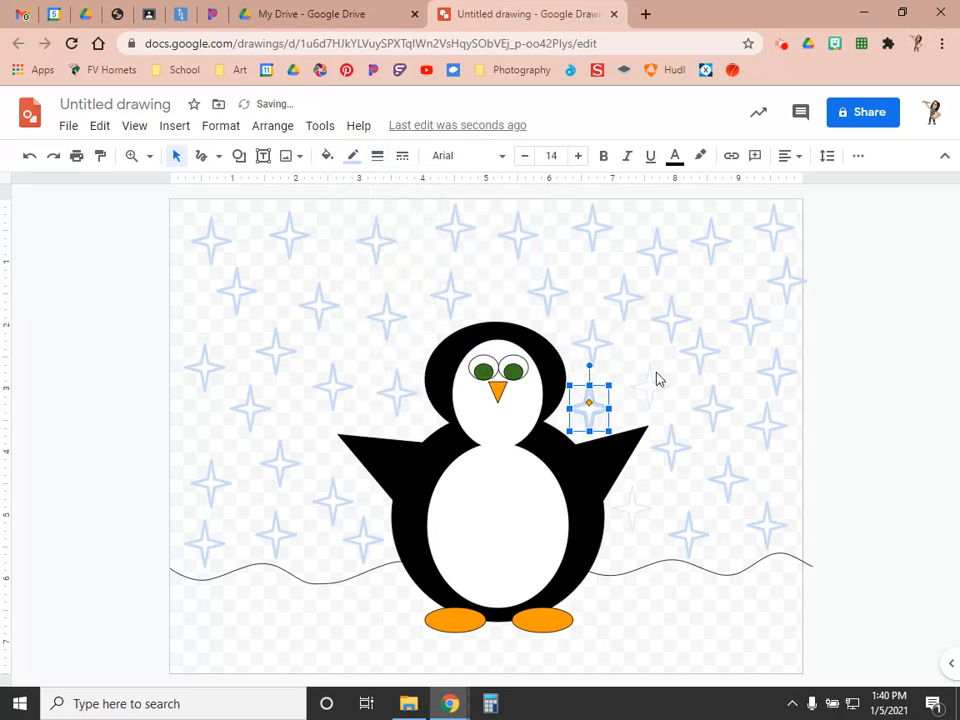
left_click(603, 343)
left_click(647, 376)
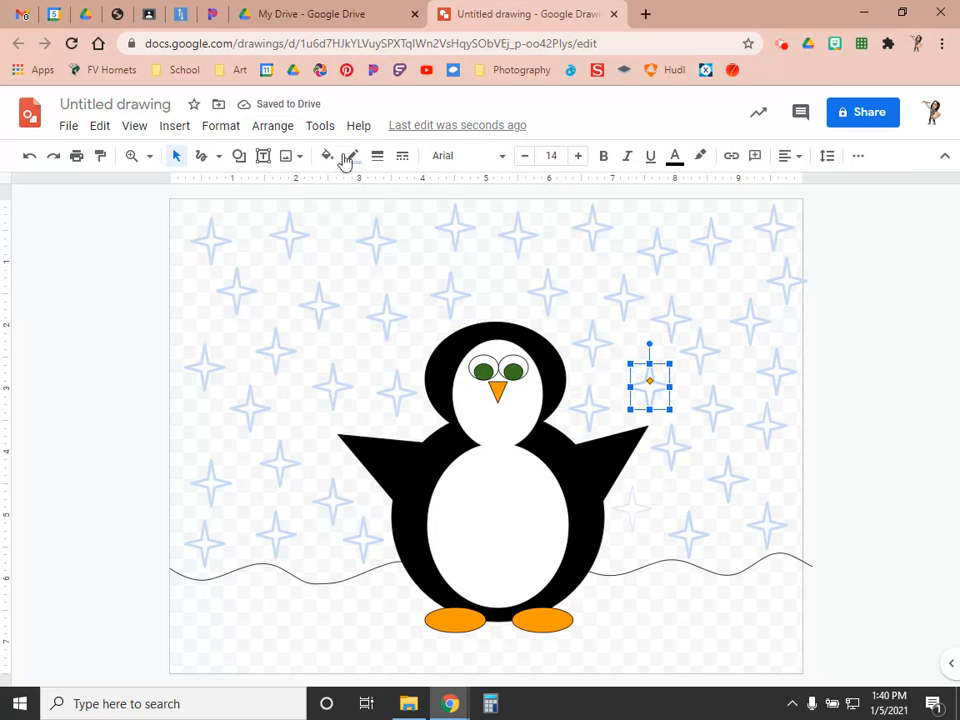
left_click(377, 156)
left_click(405, 265)
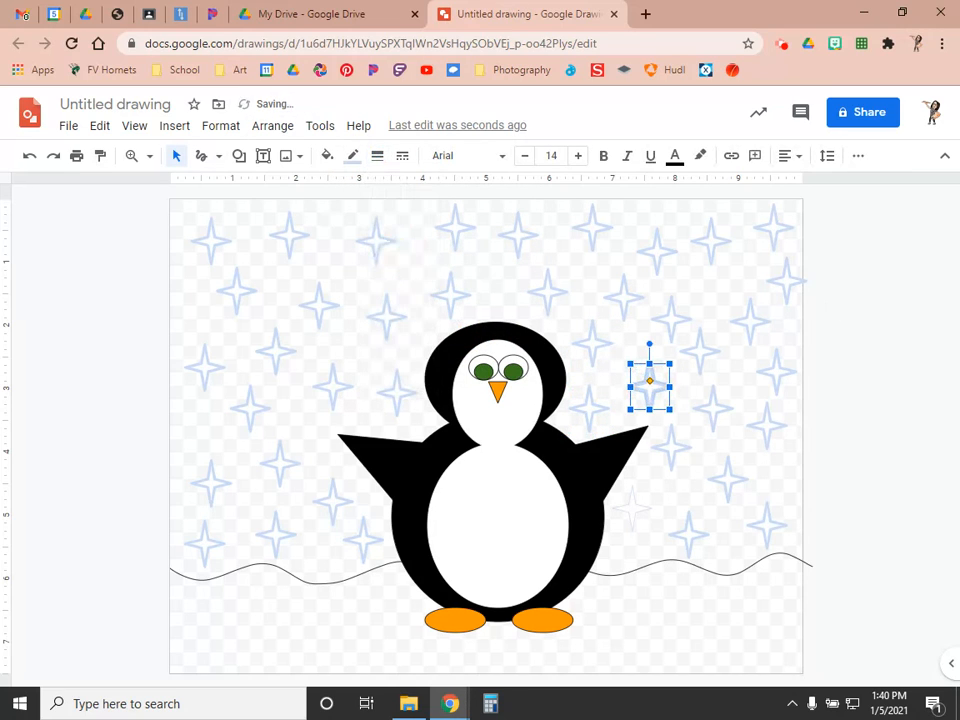
left_click(911, 378)
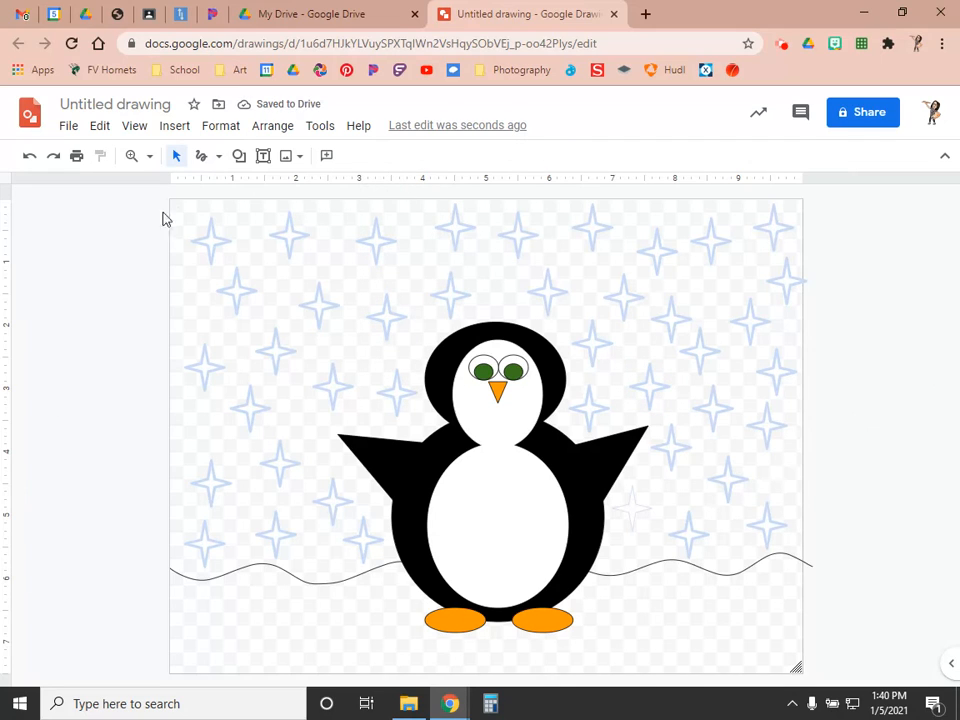
Draw three freehand wavy lines along the lower ground: one on each side of the penguin and one across its feet
left_click(200, 156)
mouse_move(170, 624)
left_mouse_down()
mouse_move(259, 611)
mouse_move(312, 621)
mouse_move(370, 610)
left_mouse_up()
mouse_move(604, 624)
left_mouse_down()
mouse_move(636, 604)
mouse_move(721, 625)
mouse_move(806, 607)
left_mouse_up()
mouse_move(392, 628)
left_mouse_down()
mouse_move(521, 634)
mouse_move(598, 620)
left_mouse_up()
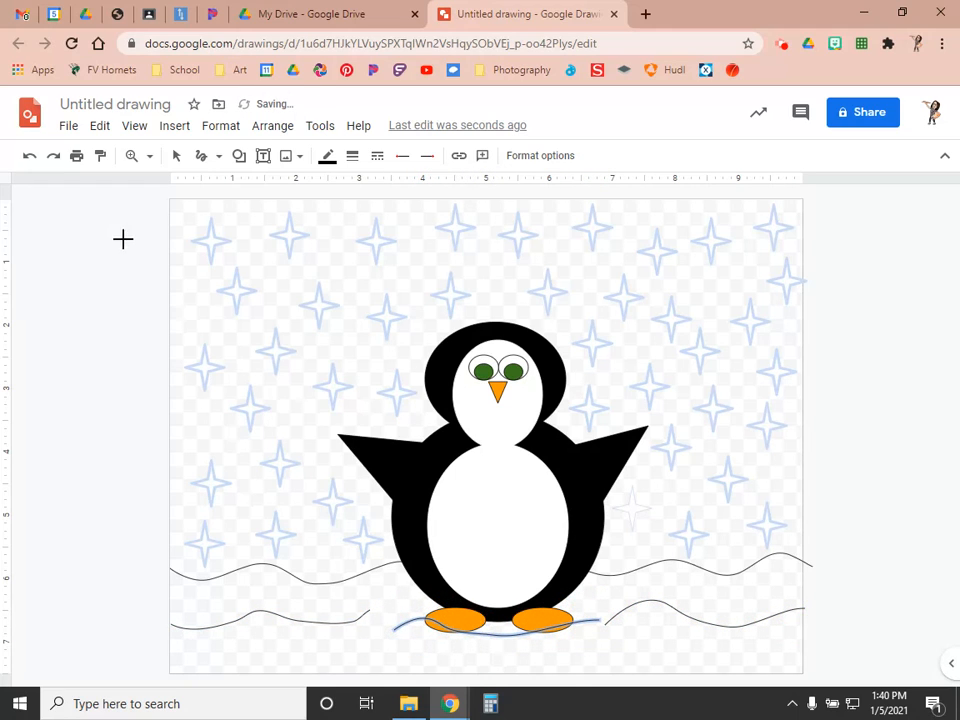
Send the wavy line that crosses the penguin's feet to the back
left_click(176, 156)
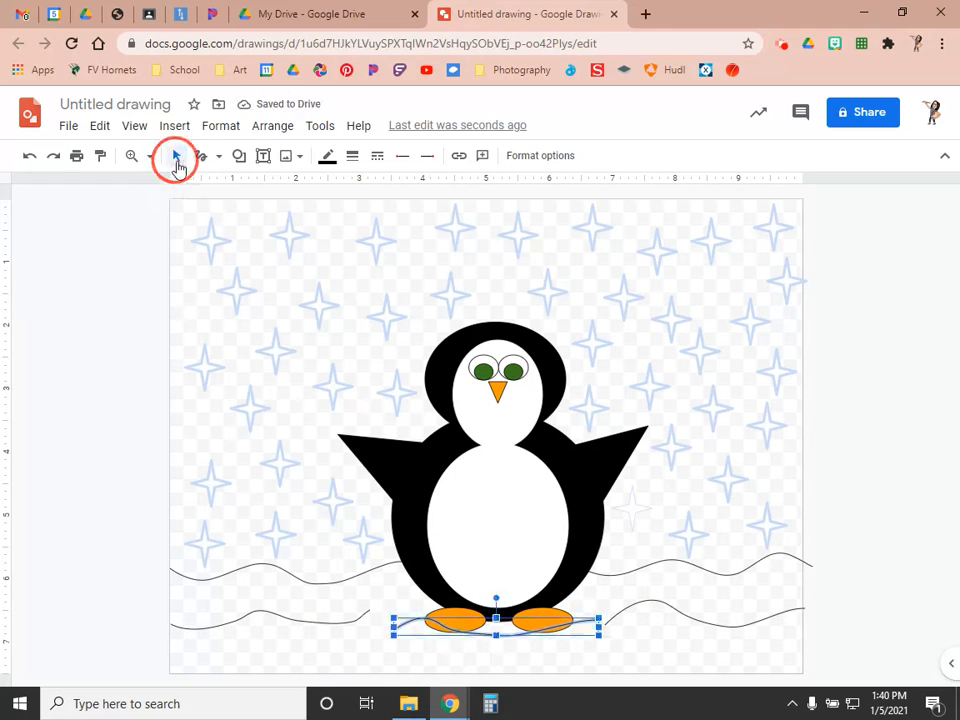
right_click(474, 636)
mouse_move(718, 500)
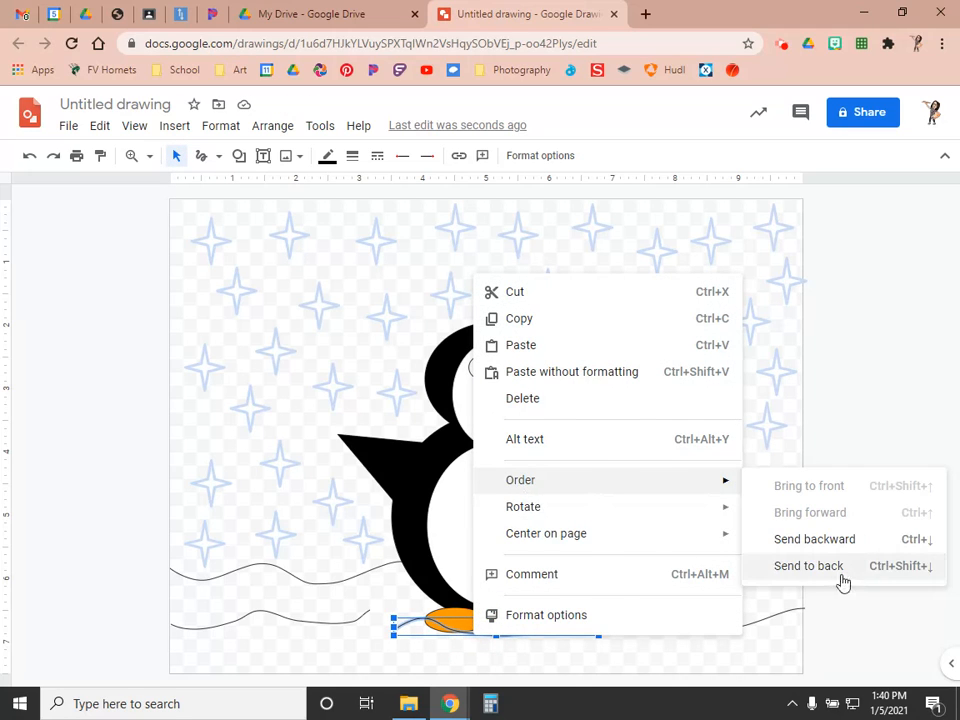
left_click(838, 570)
left_click(343, 664)
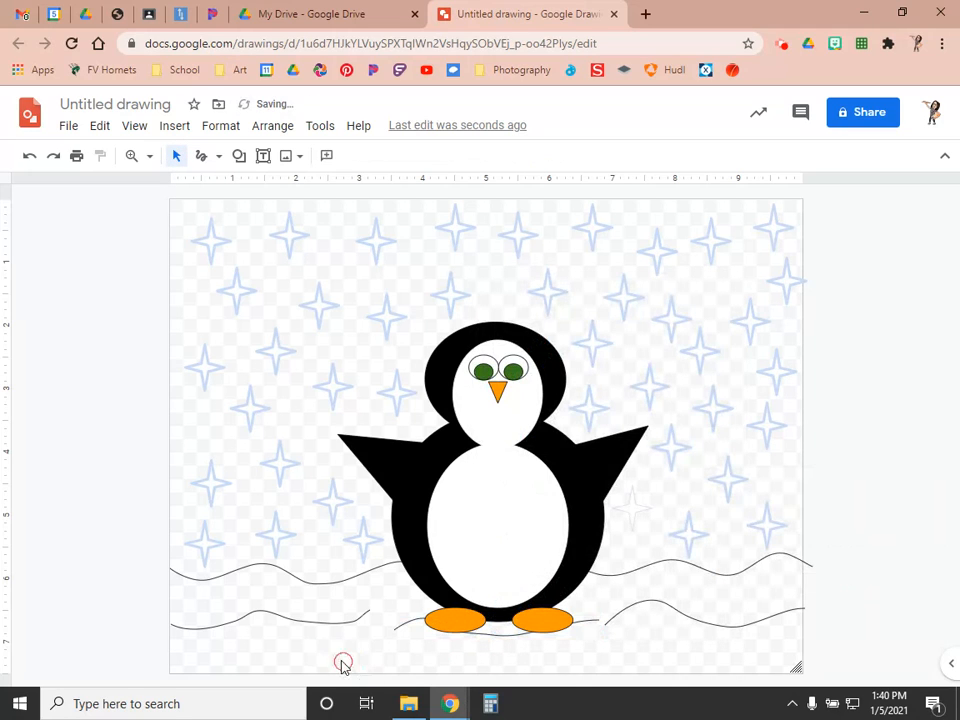
Select all four wavy ground lines and set their line color to a medium blue and their weight to 3px
left_click(280, 617)
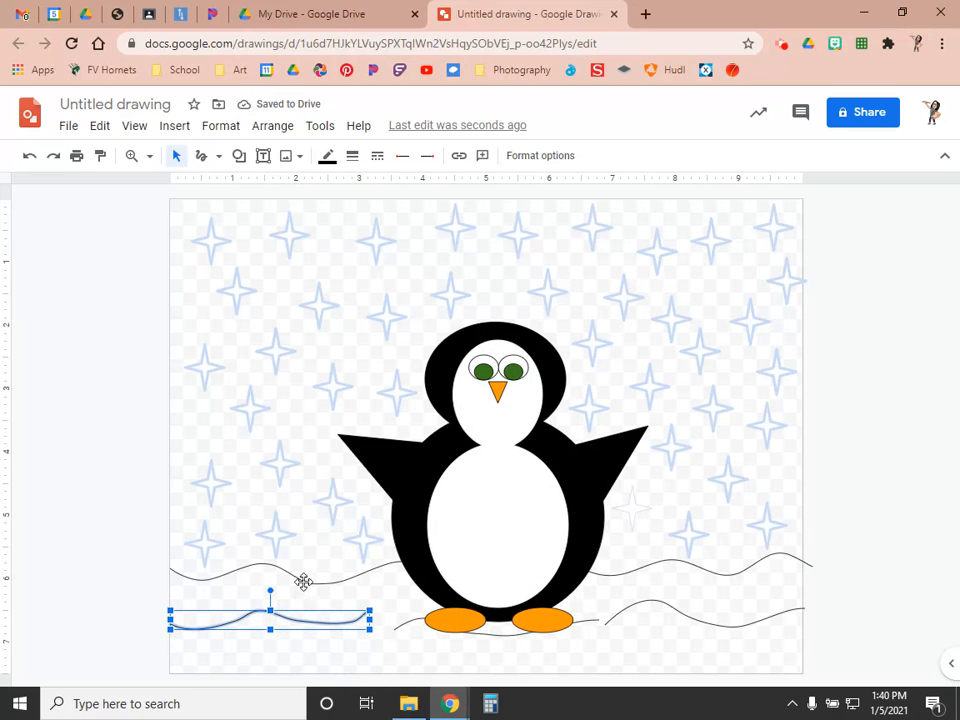
left_click(303, 581, "shift")
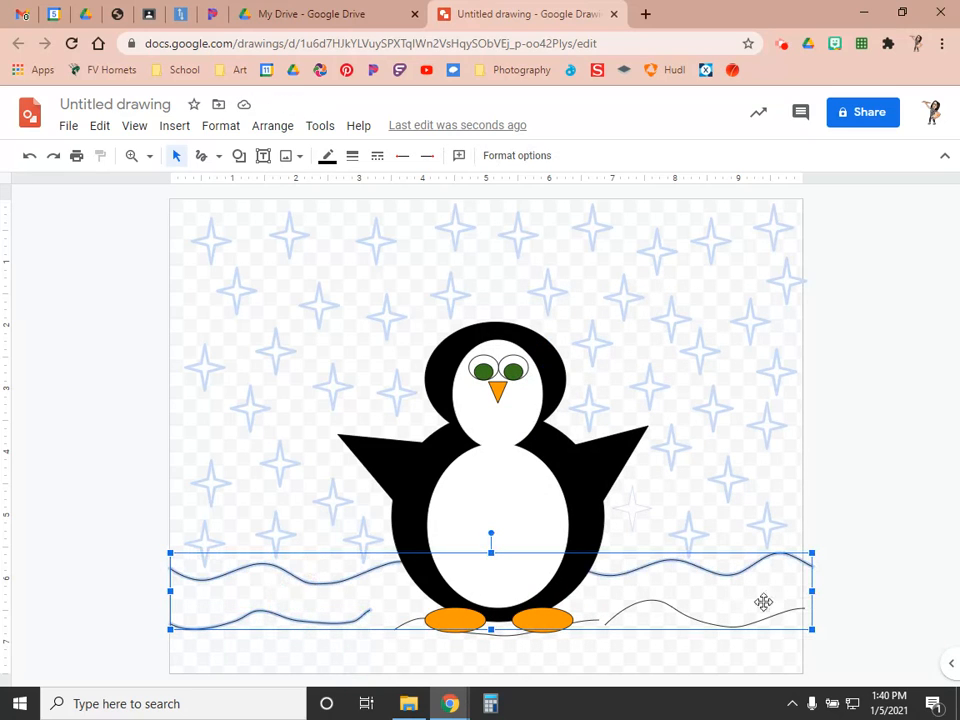
left_click(705, 622, "shift")
left_click(592, 627, "shift")
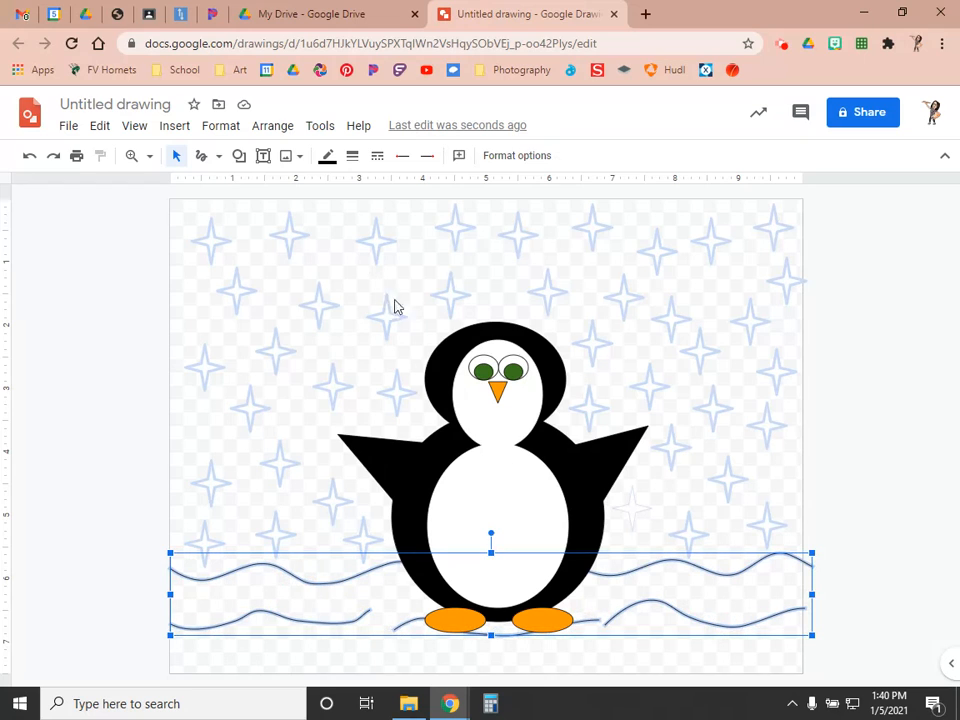
left_click(327, 156)
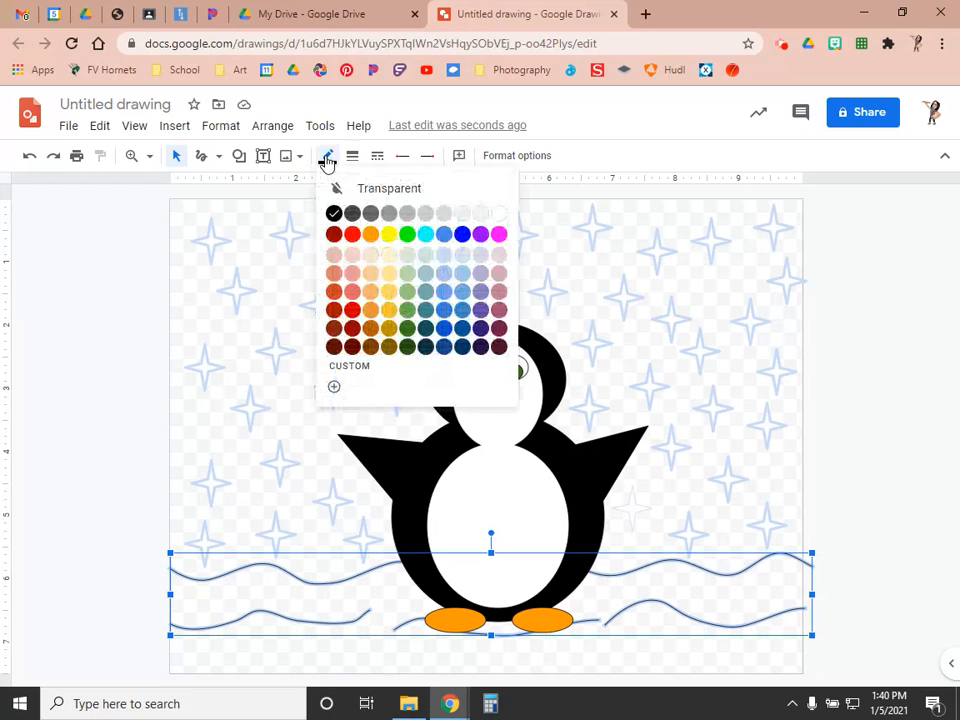
left_click(443, 272)
left_click(352, 156)
left_click(375, 237)
left_click(885, 414)
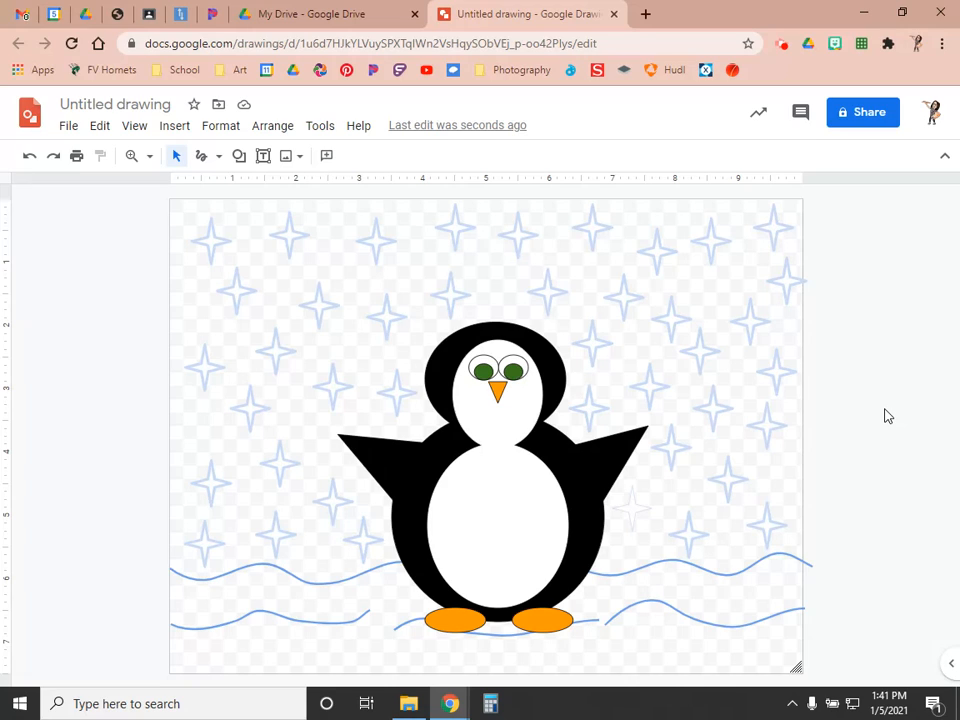
Rename the drawing with the author's last name followed directly by "Penguin"
left_click(88, 104)
type("Fa")
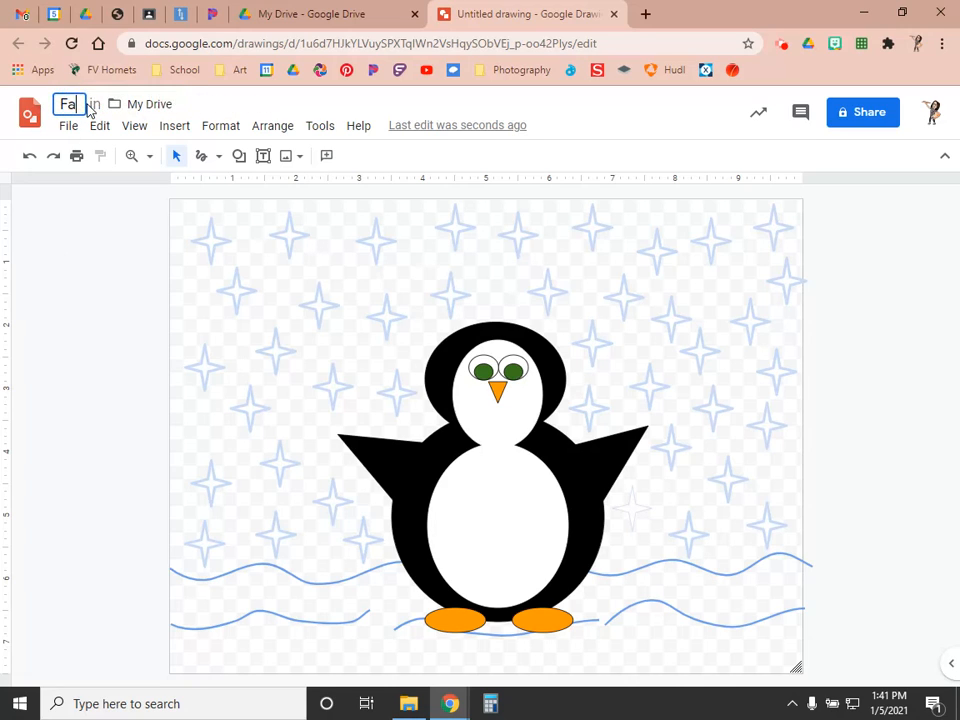
type("irbanksPenguin")
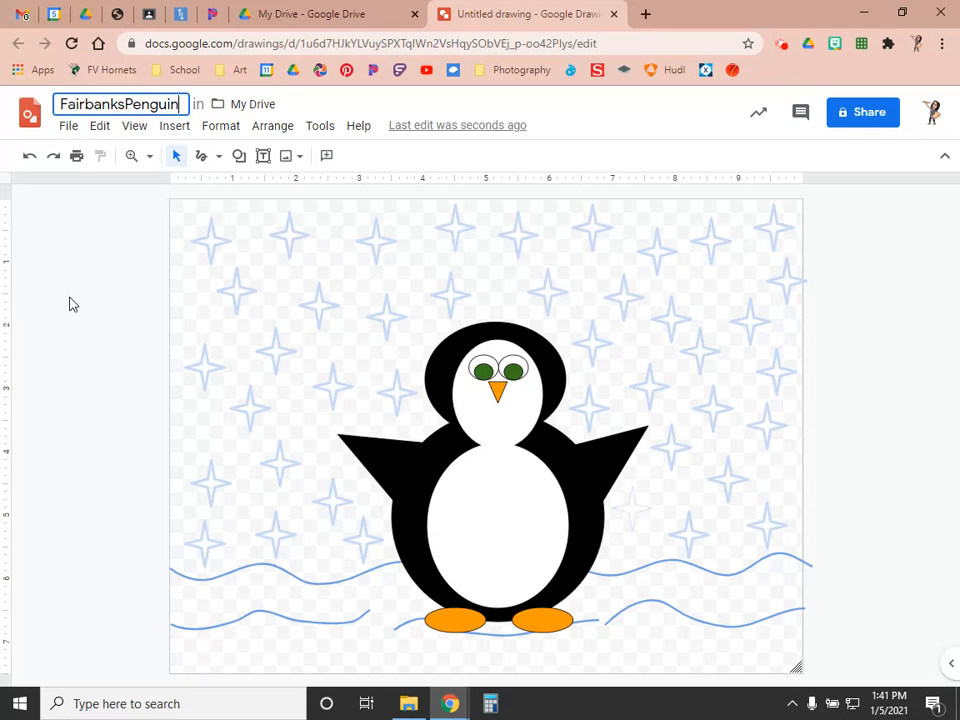
key("Return")
Download the finished drawing as a JPEG image (.jpg)
left_click(63, 128)
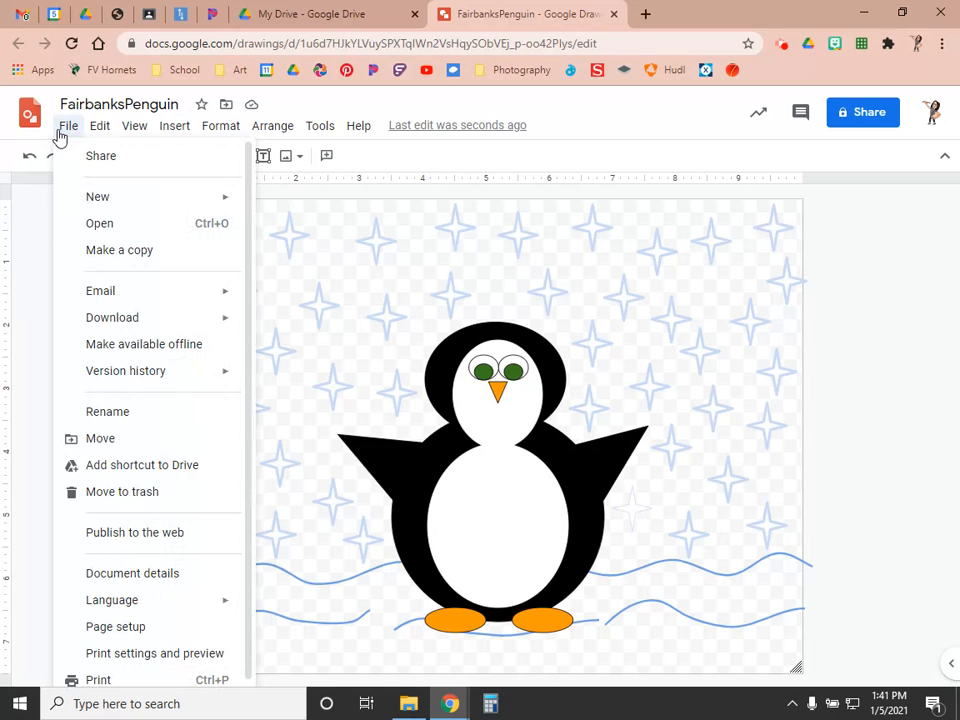
mouse_move(135, 317)
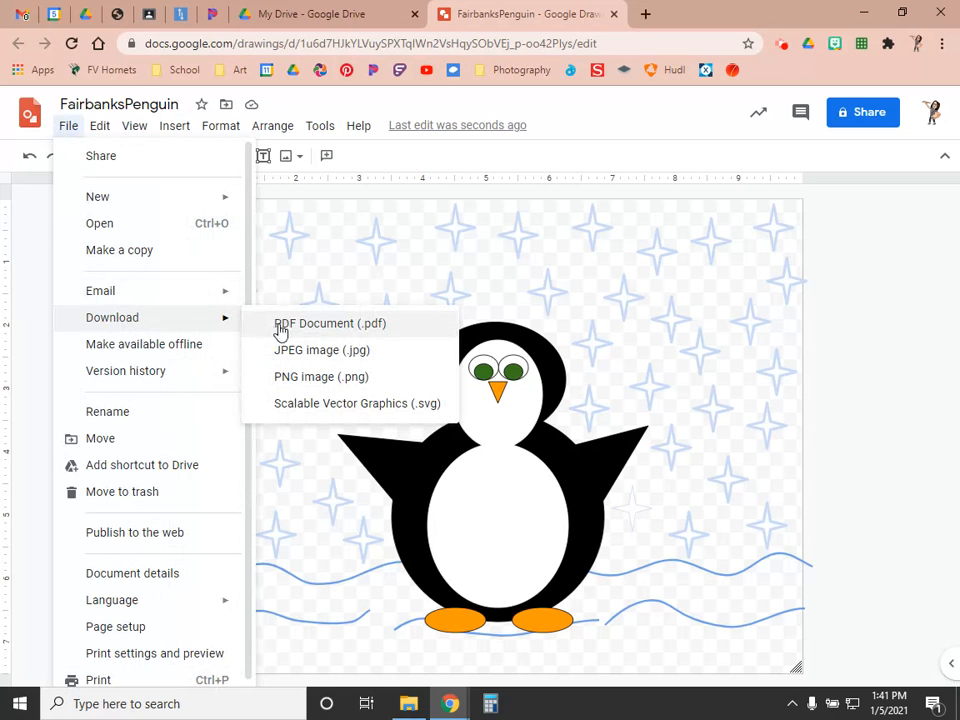
left_click(288, 354)
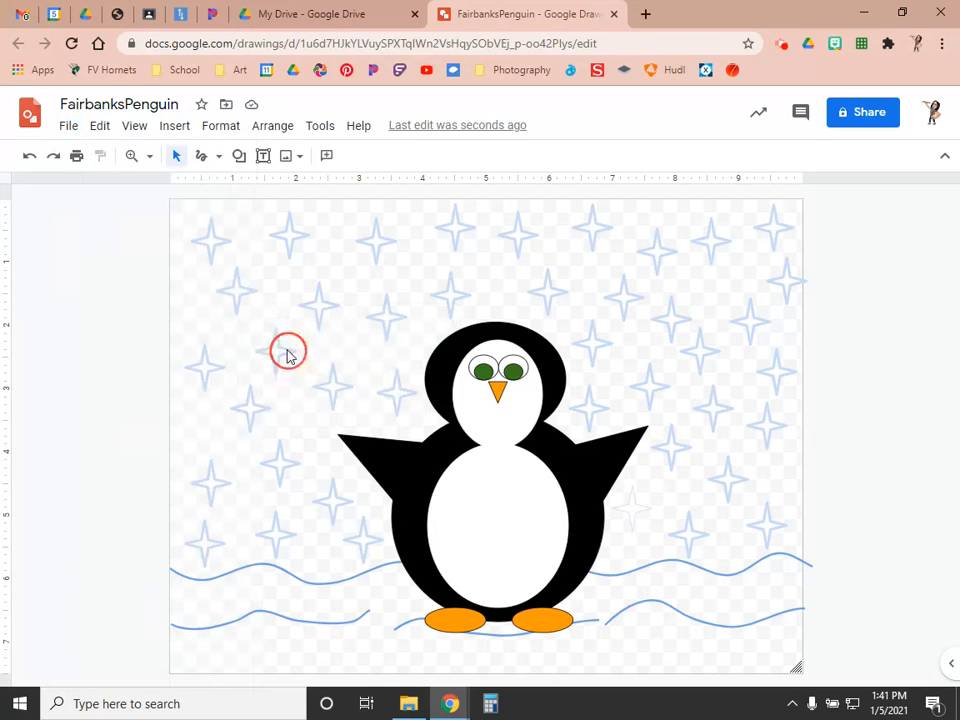